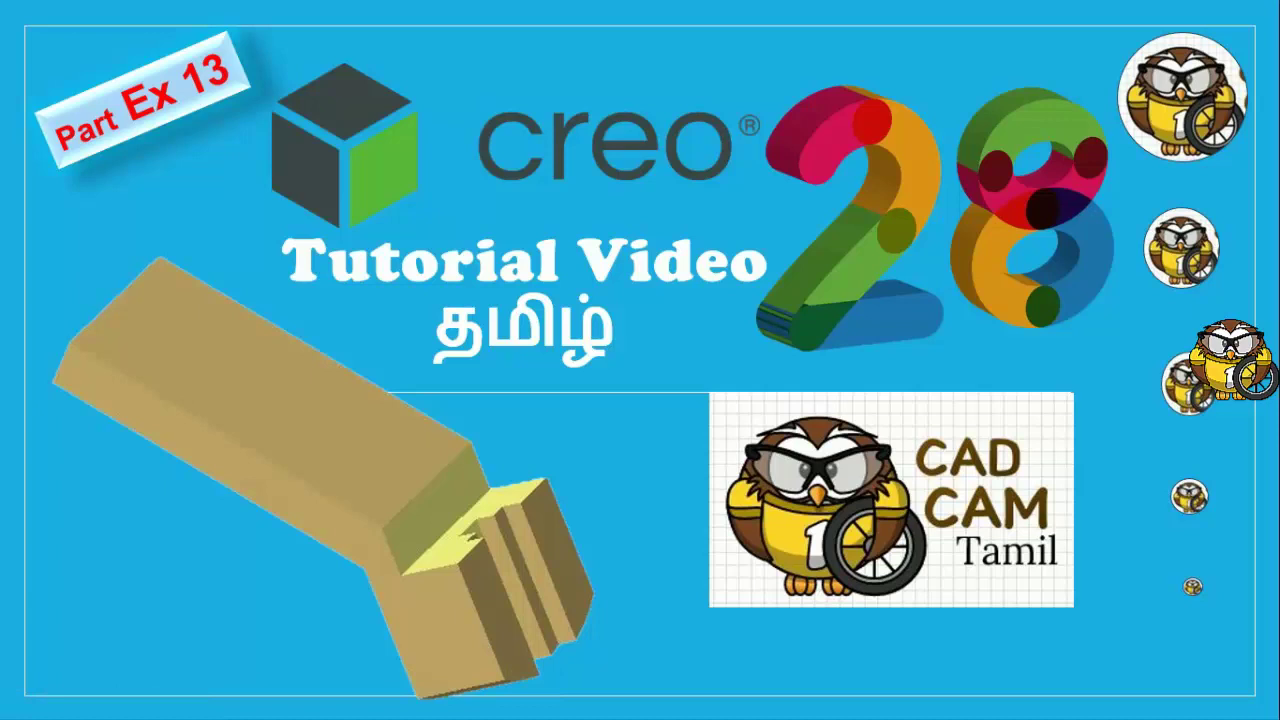
# Step: Advance the slideshow to the slide with the Twitter and Facebook links
pyautogui.press('Right')
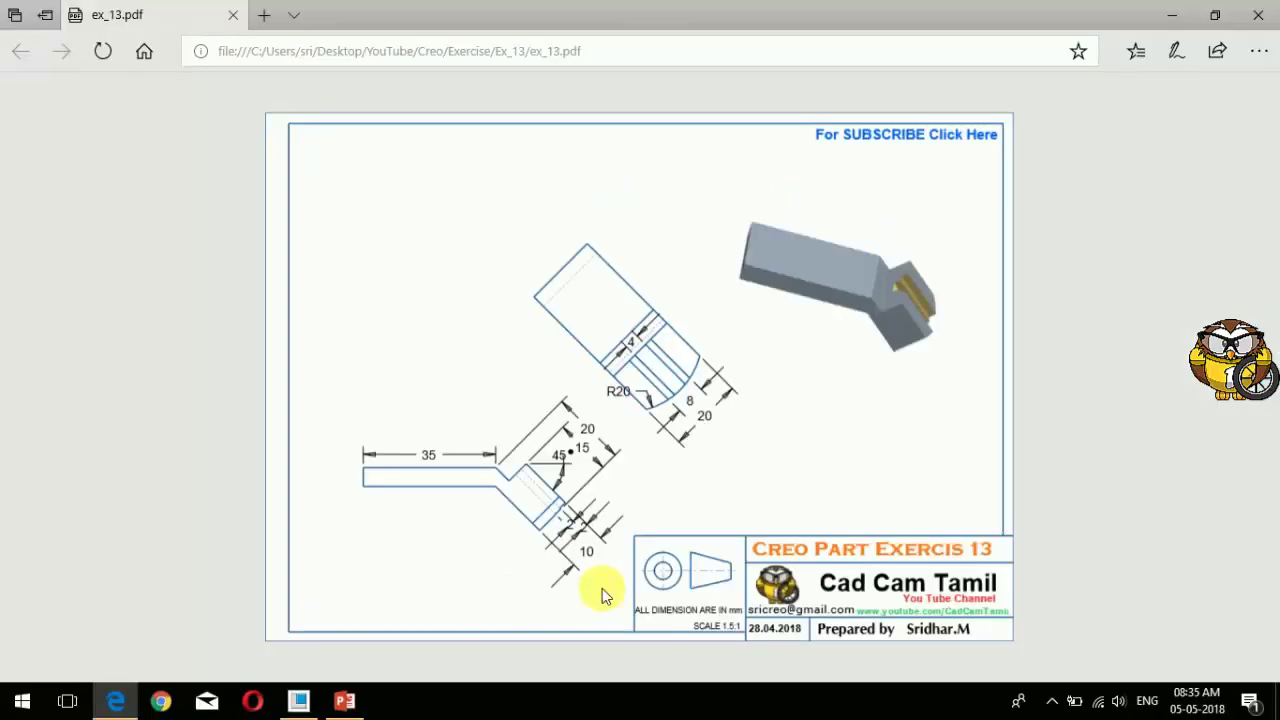
# Step: Zoom into the ex_13.pdf bent-bar drawing in Edge
pyautogui.keyDown('ctrl'); pyautogui.scroll(1, 602, 588); pyautogui.keyUp('ctrl')
pyautogui.keyDown('ctrl'); pyautogui.scroll(1, 602, 588); pyautogui.keyUp('ctrl')
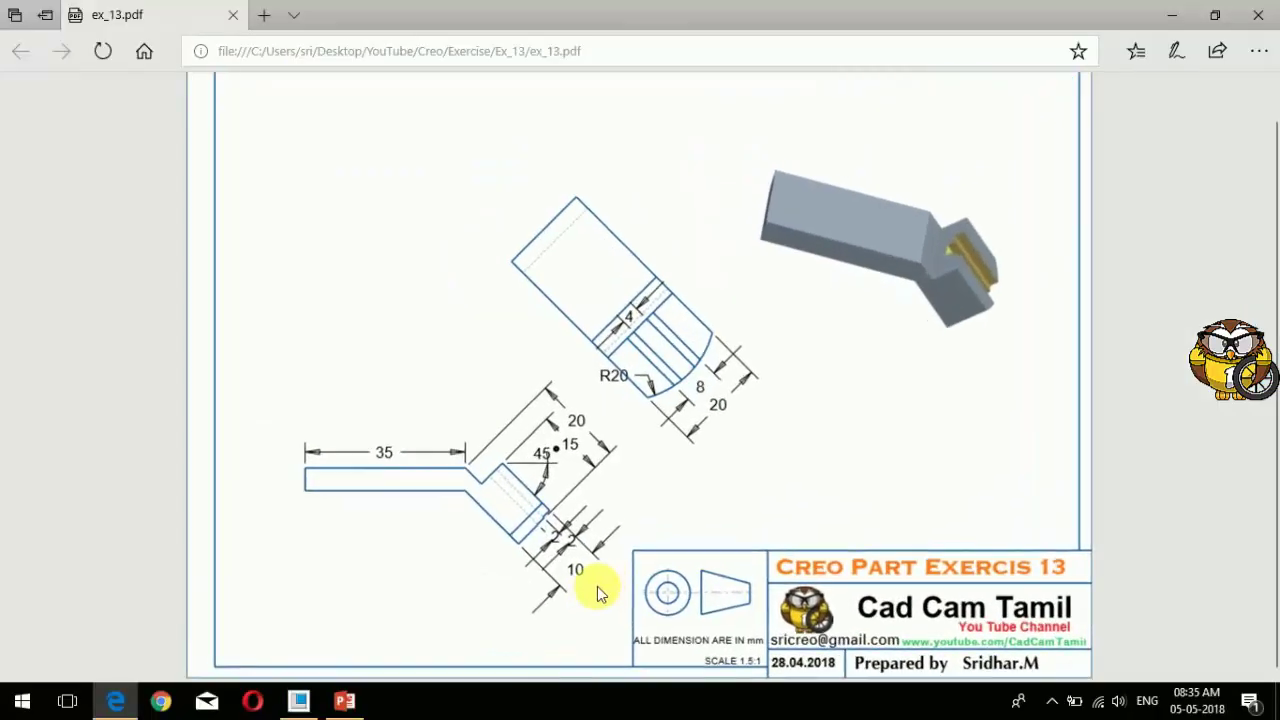
pyautogui.keyDown('ctrl'); pyautogui.scroll(2, 602, 588); pyautogui.keyUp('ctrl')
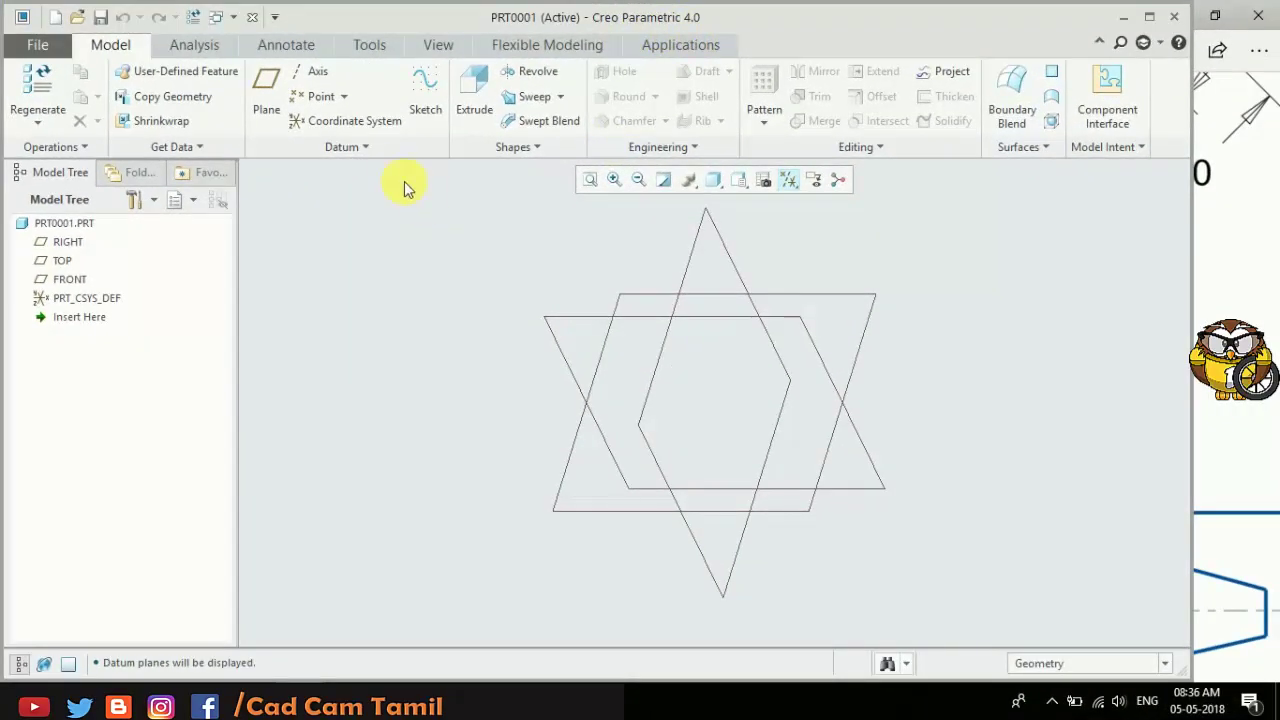
# Step: Start a sketch on the RIGHT datum plane and orient it flat to the screen
pyautogui.click(424, 88)
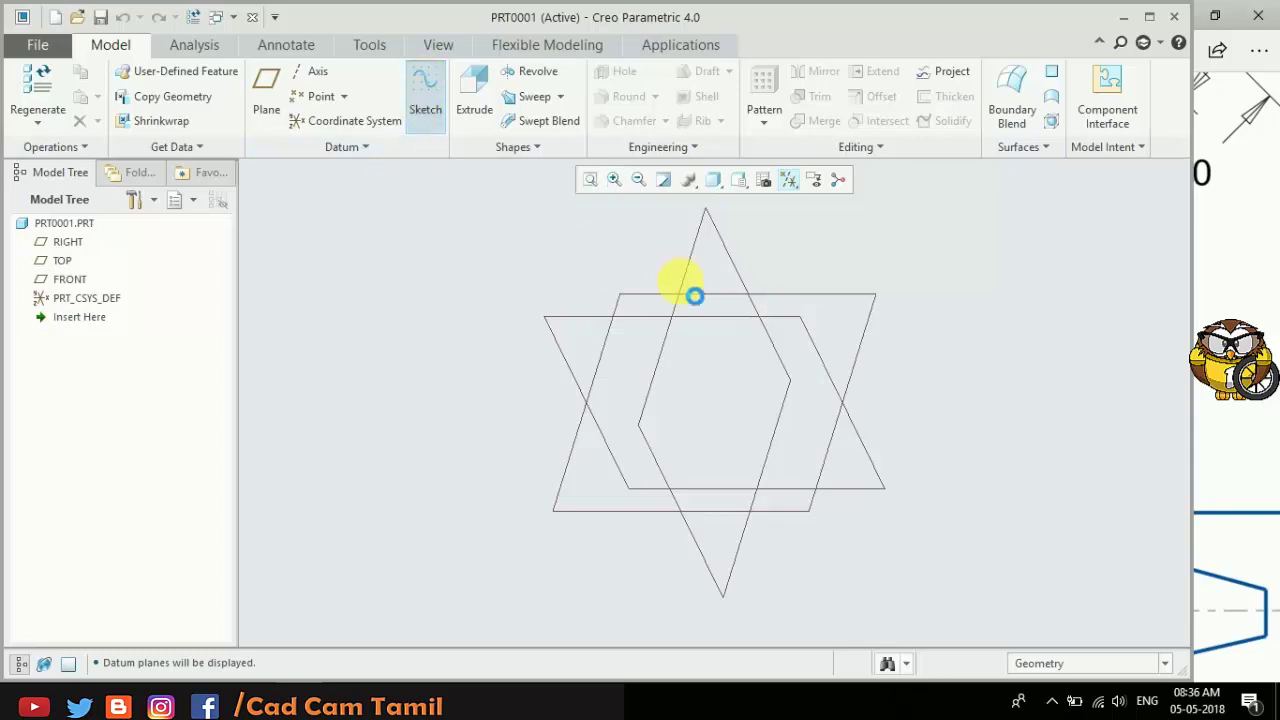
pyautogui.click(655, 330)
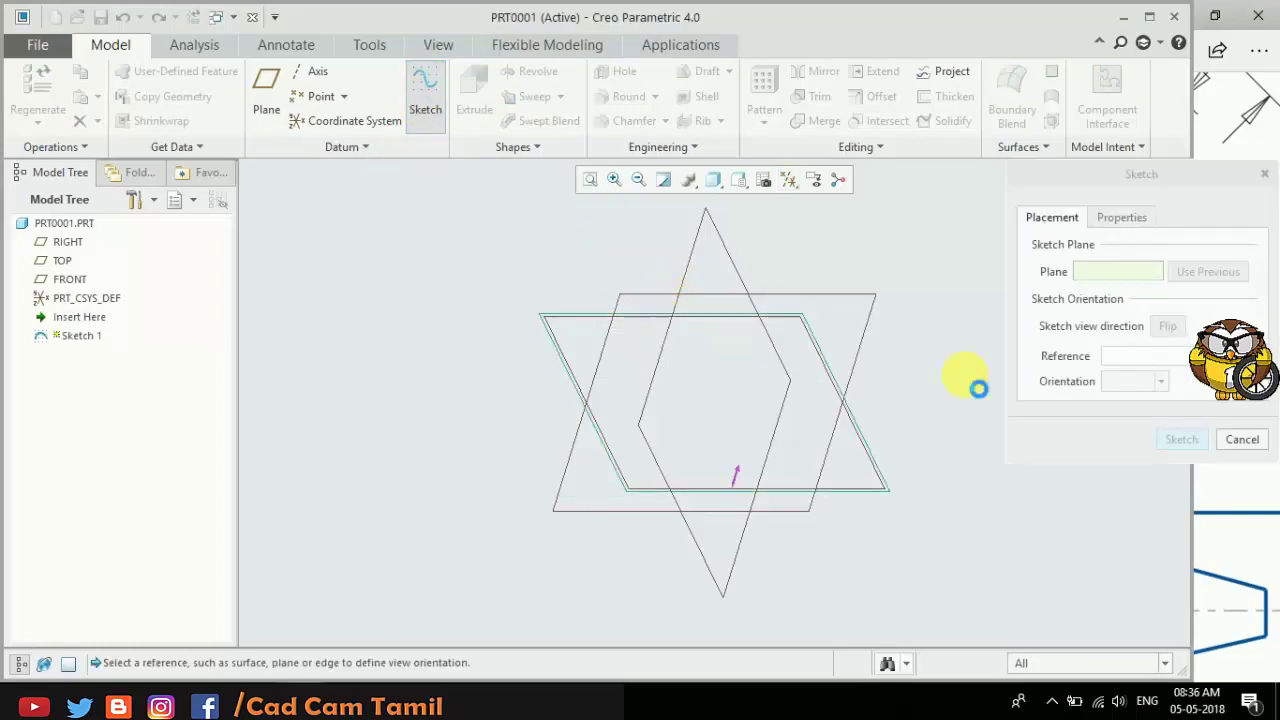
pyautogui.click(1181, 439)
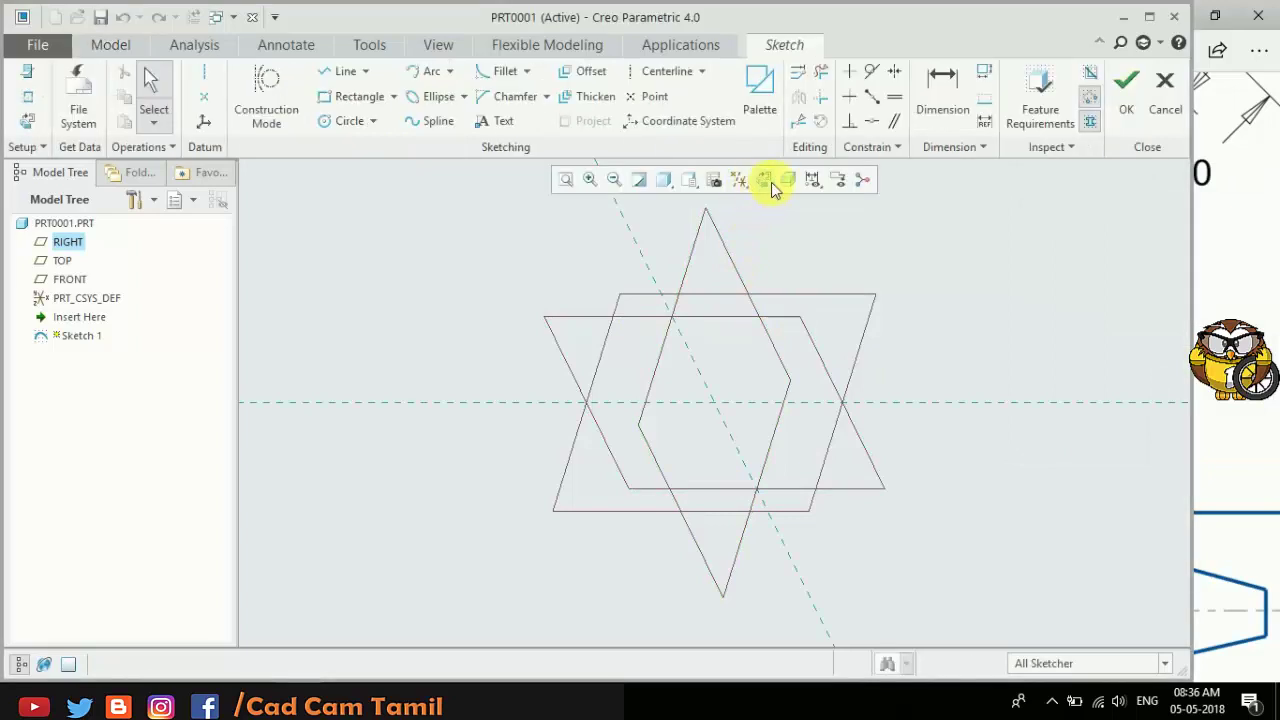
pyautogui.click(763, 182)
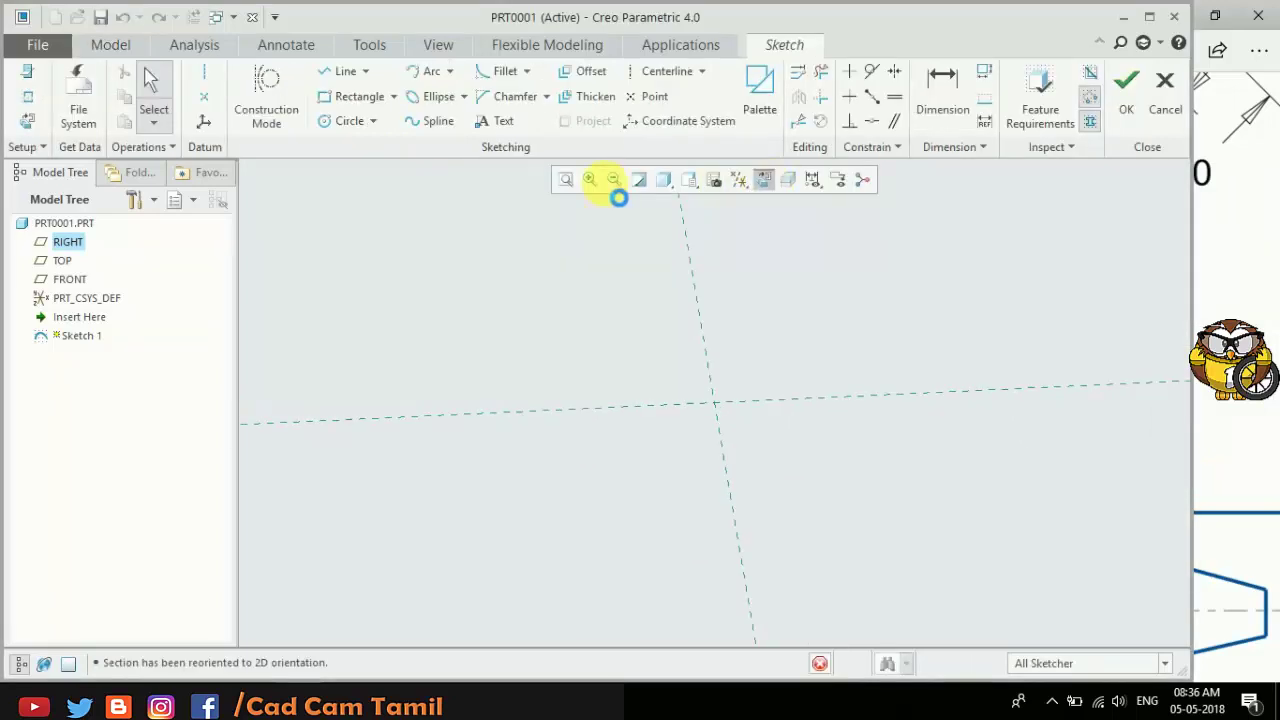
# Step: Add vertical and horizontal datum centerlines on the sketch references
pyautogui.click(203, 72)
pyautogui.click(714, 271)
pyautogui.click(717, 466)
pyautogui.click(986, 402)
pyautogui.click(710, 415)
pyautogui.middleClick(640, 385)
pyautogui.scroll(-2, 949, 423)
pyautogui.scroll(-2, 763, 349)
pyautogui.scroll(3, 990, 372)
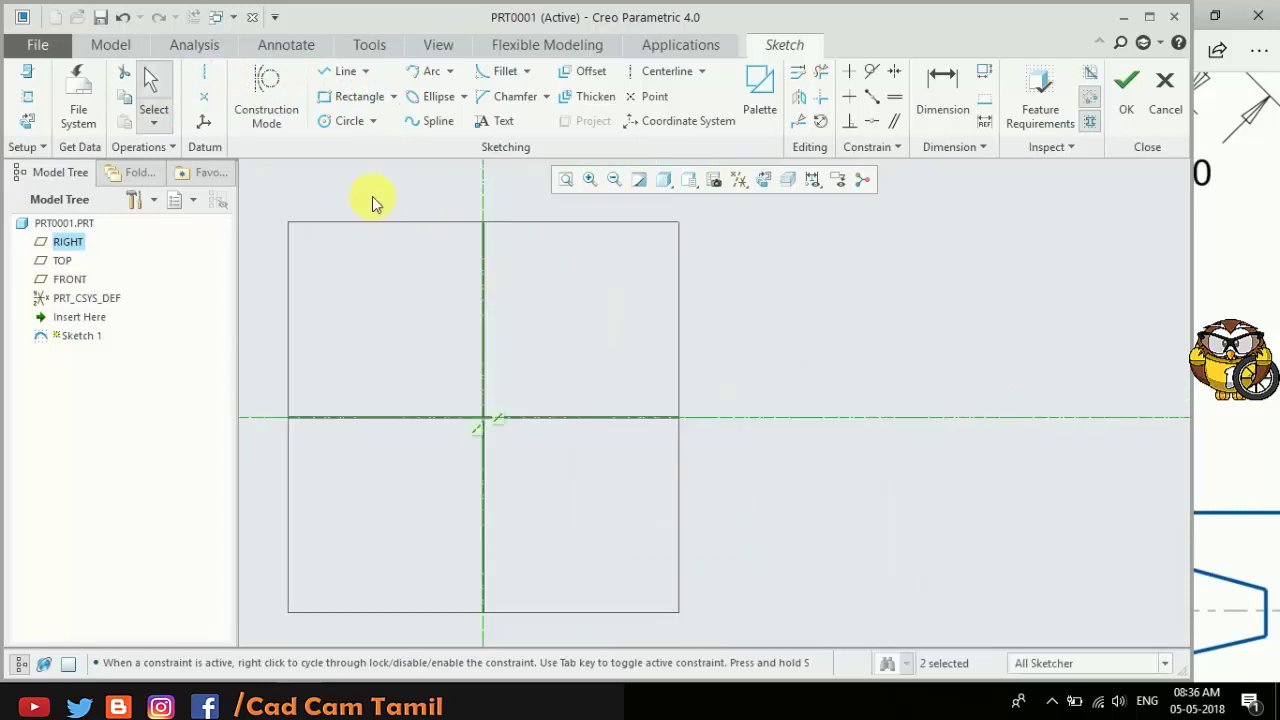
pyautogui.click(340, 72)
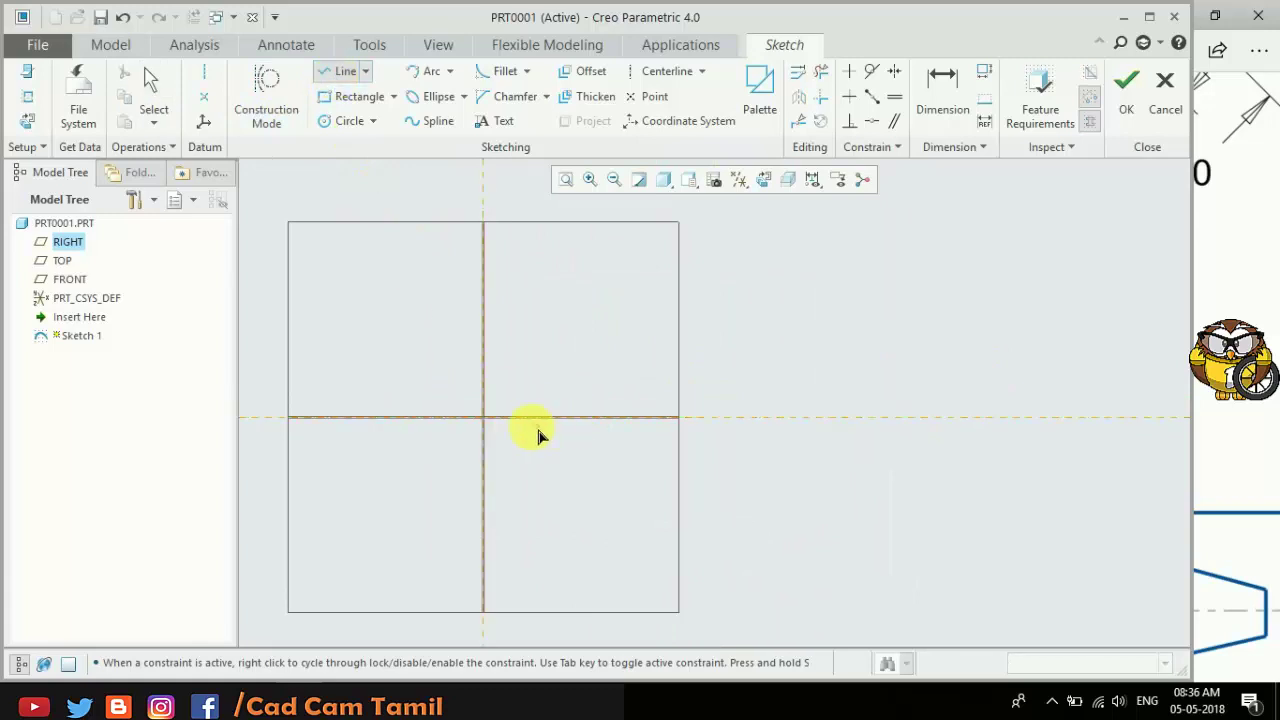
# Step: Draw the closed line outline: horizontal arm sloping down into an angled, notched end
pyautogui.click(485, 303)
pyautogui.middleClick(730, 306)
pyautogui.click(726, 303)
pyautogui.click(806, 388)
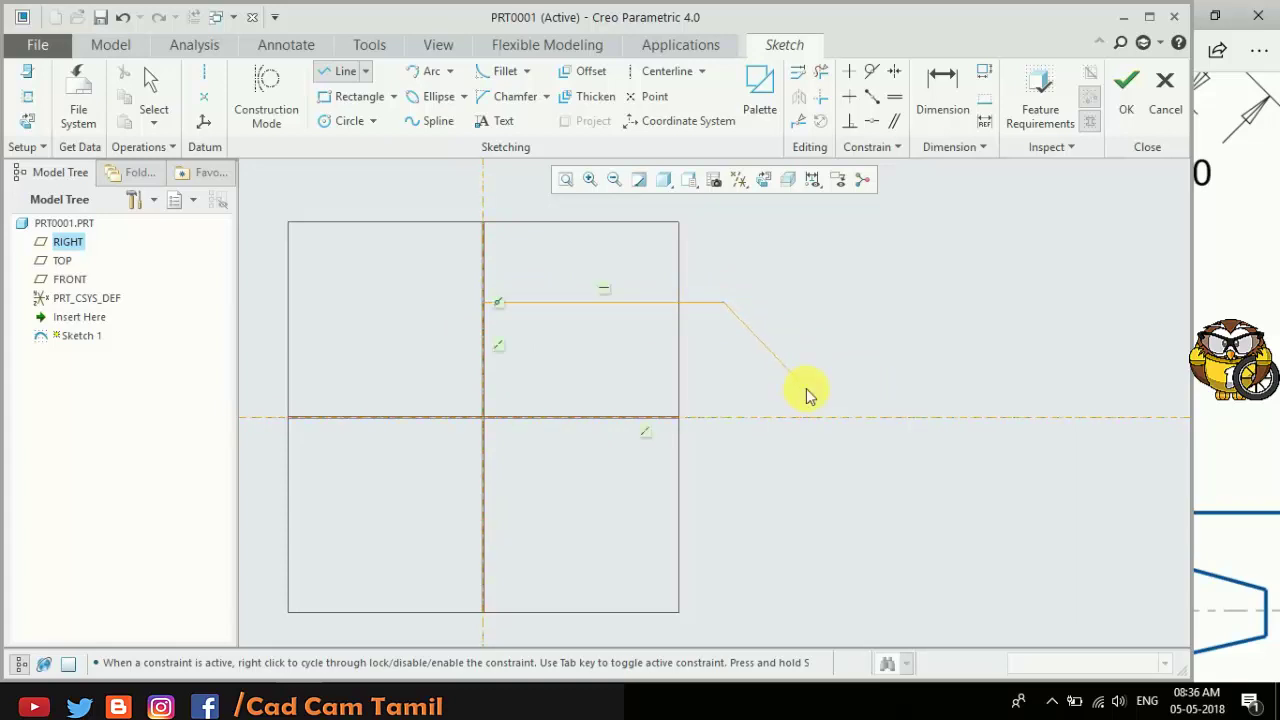
pyautogui.click(861, 334)
pyautogui.scroll(1, 790, 272)
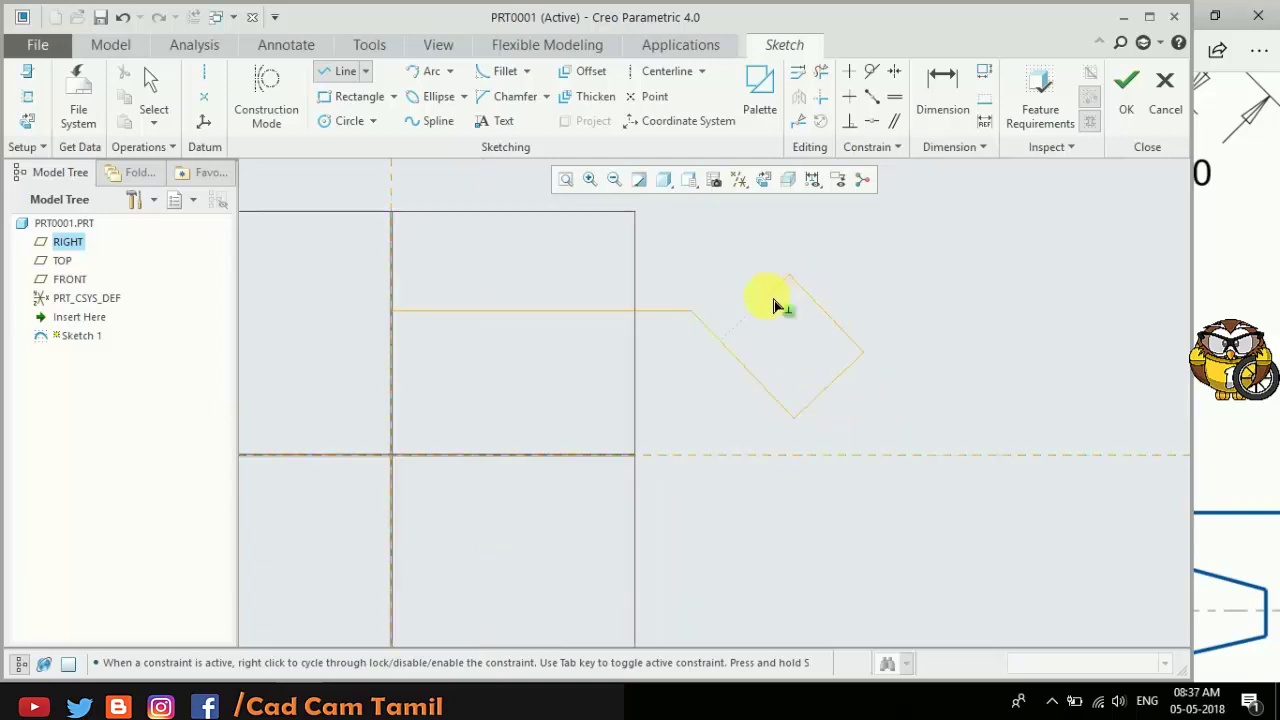
pyautogui.click(766, 298)
pyautogui.click(714, 237)
pyautogui.click(397, 237)
pyautogui.click(401, 308)
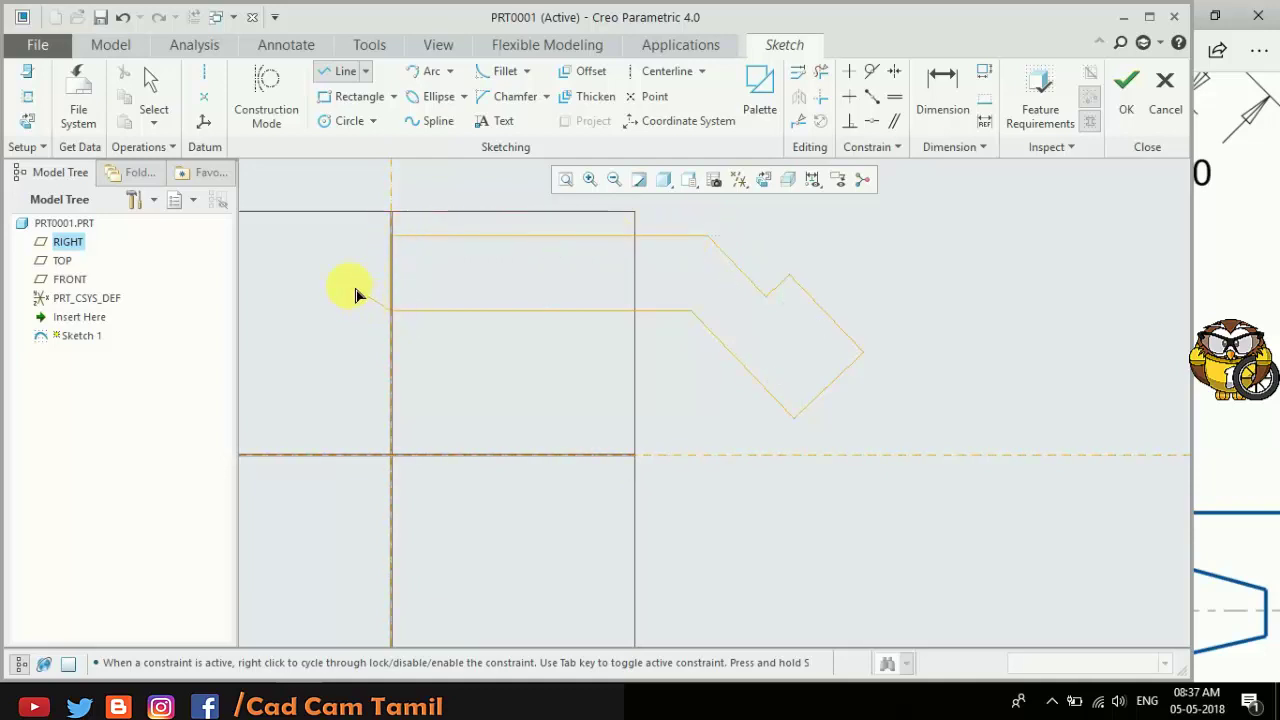
pyautogui.middleClick(347, 289)
pyautogui.click(345, 288)
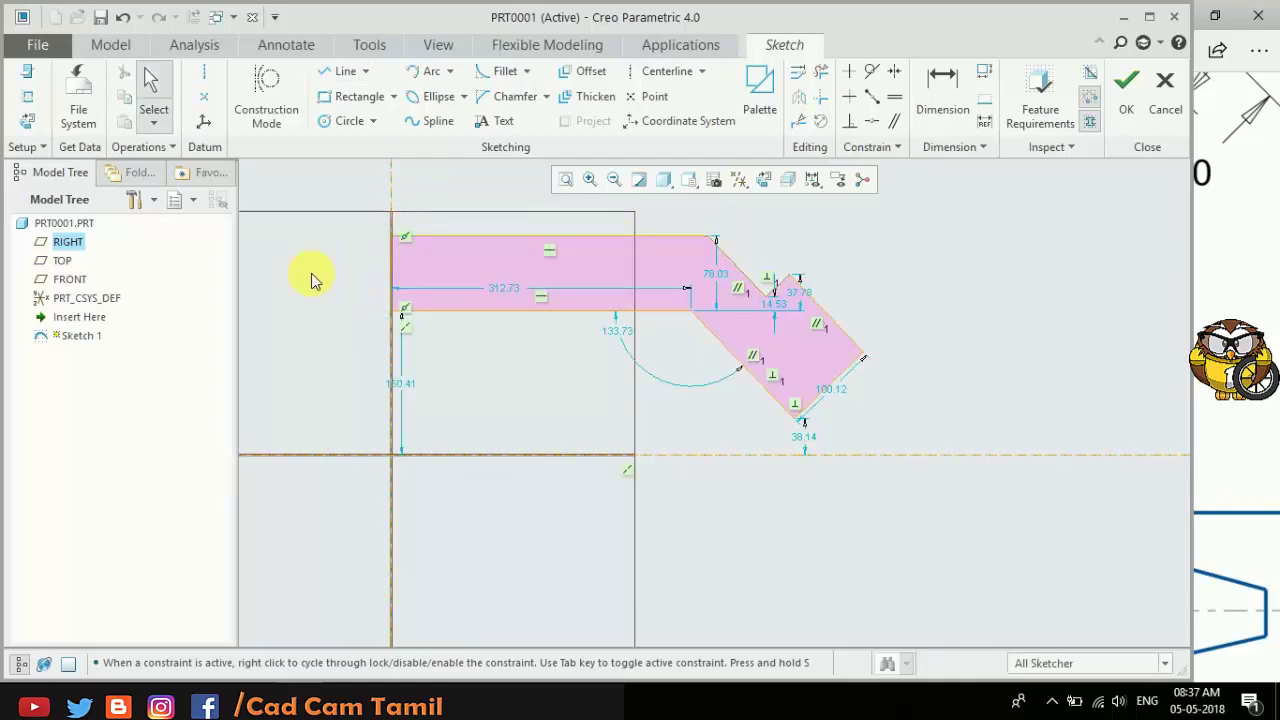
# Step: Dimension the arm thickness (78.03), slanted edges (100.12, 111.89) and angled end (199.76)
pyautogui.click(942, 90)
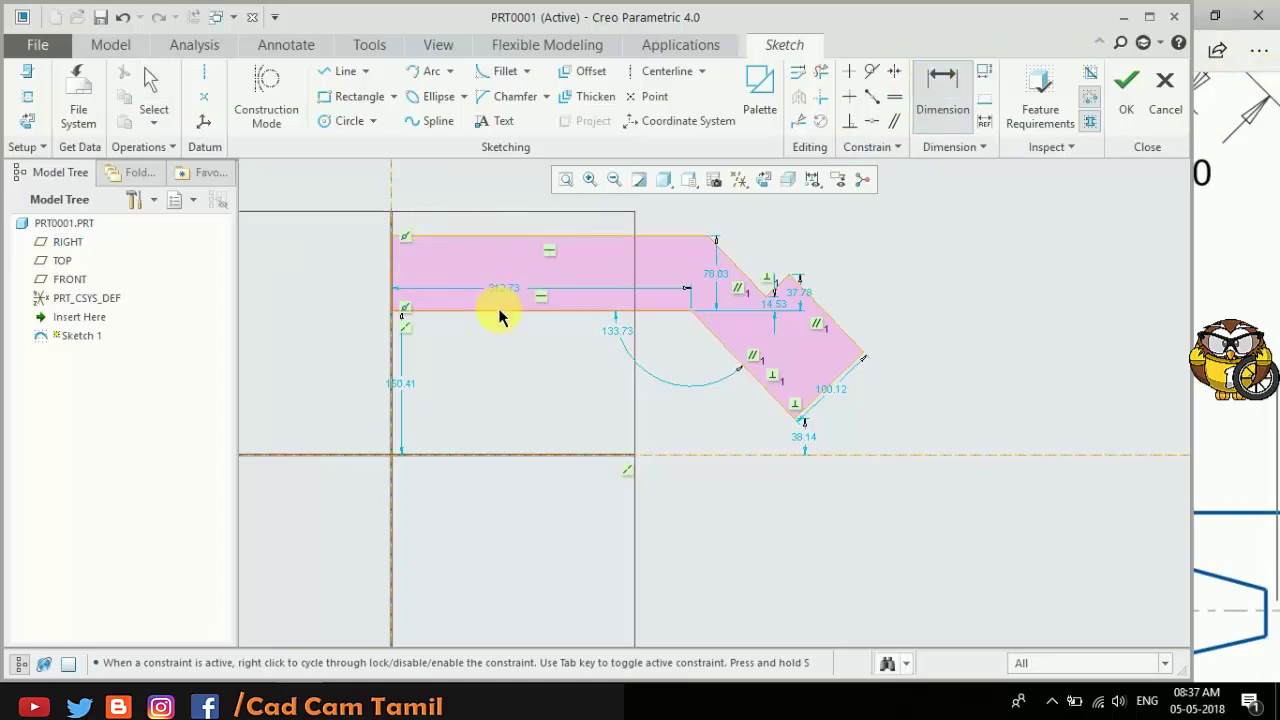
pyautogui.click(393, 280)
pyautogui.middleClick(343, 270)
pyautogui.click(842, 380)
pyautogui.middleClick(865, 424)
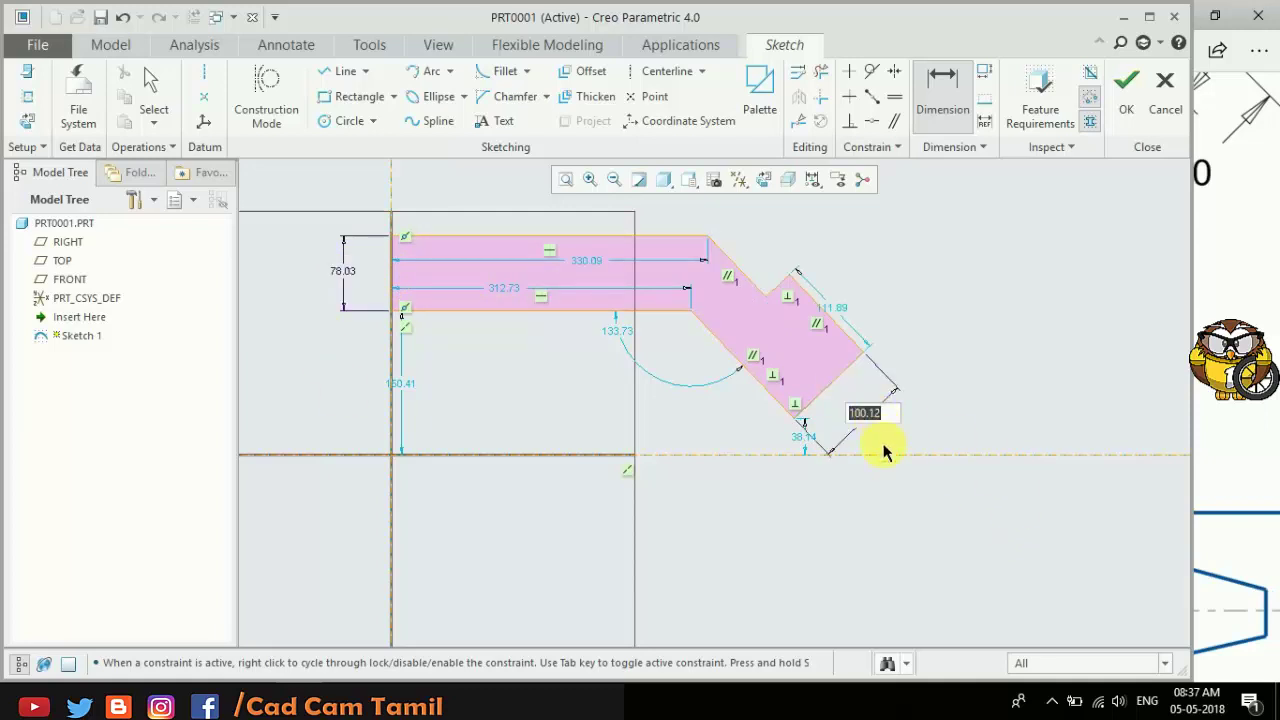
pyautogui.click(852, 343)
pyautogui.middleClick(912, 312)
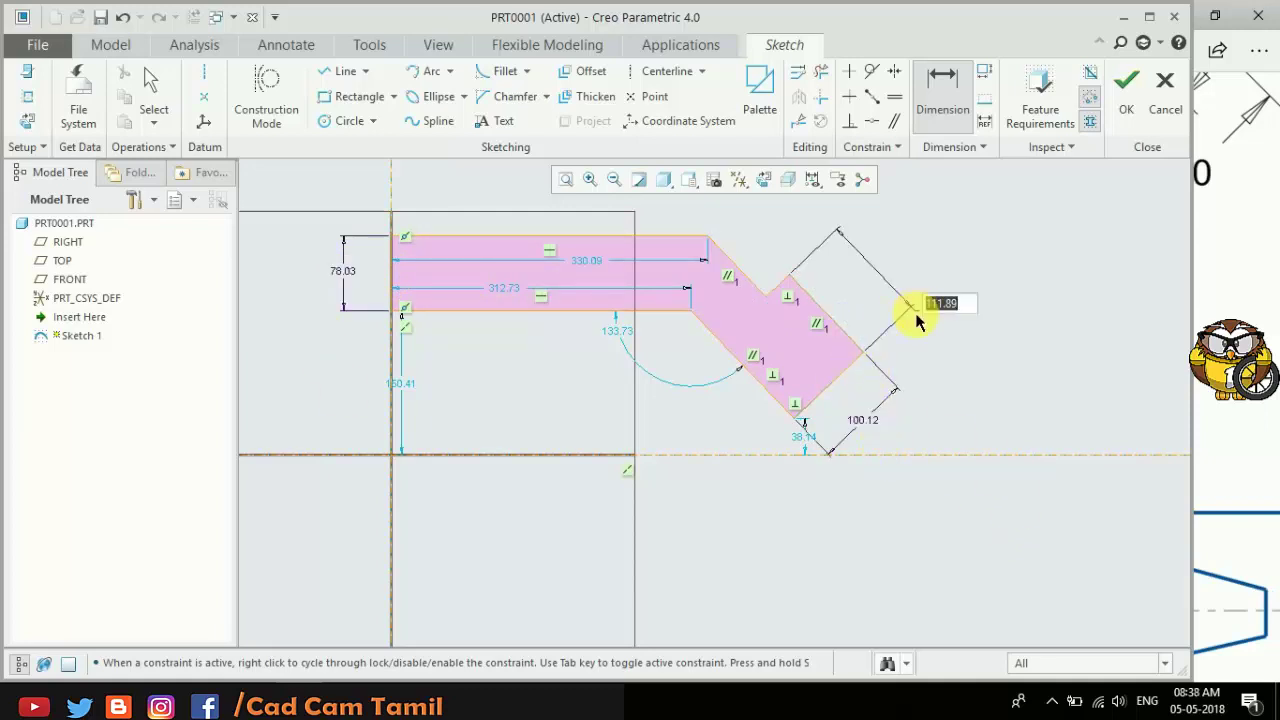
pyautogui.middleClick(838, 393)
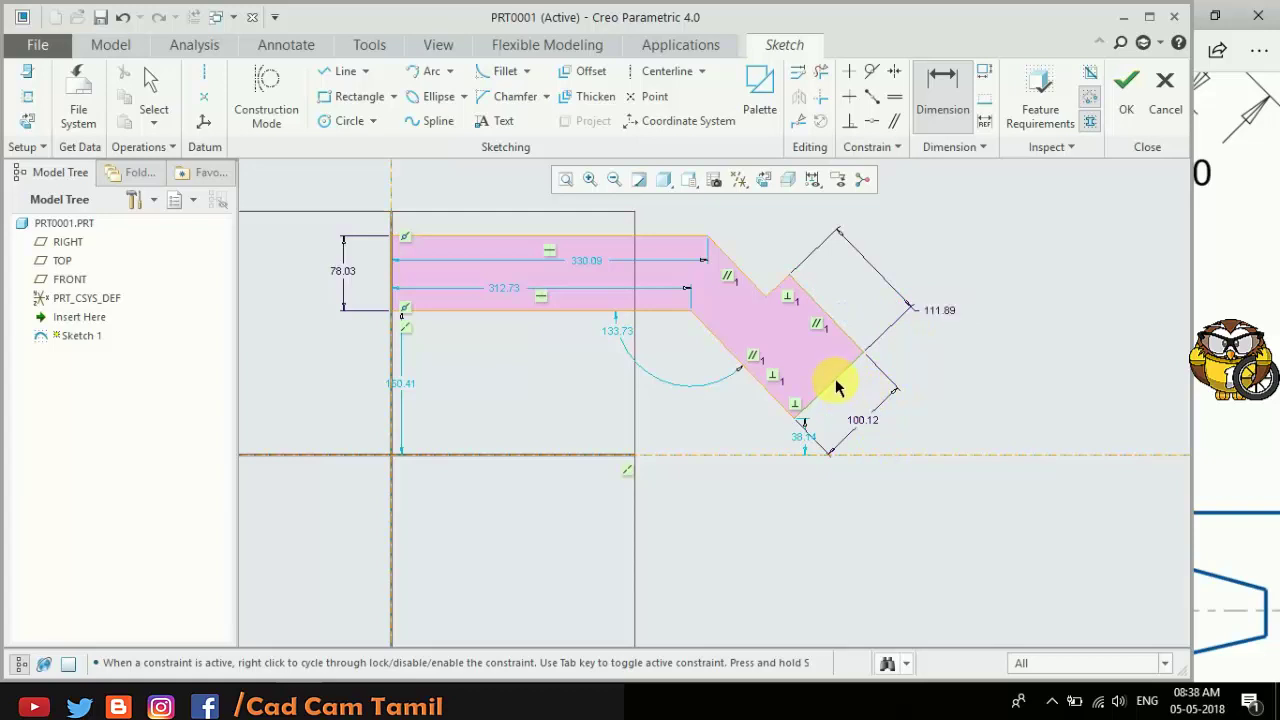
pyautogui.click(706, 238)
pyautogui.middleClick(904, 222)
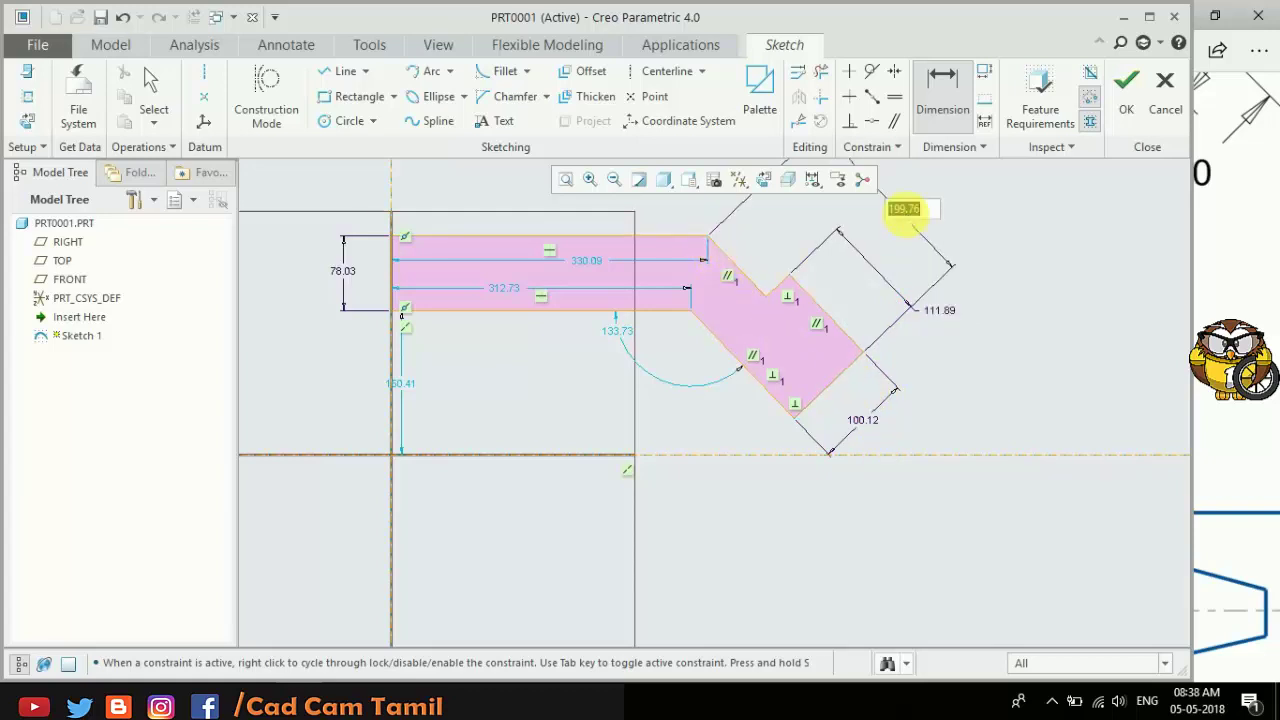
pyautogui.scroll(2, 734, 505)
pyautogui.scroll(-2, 770, 355)
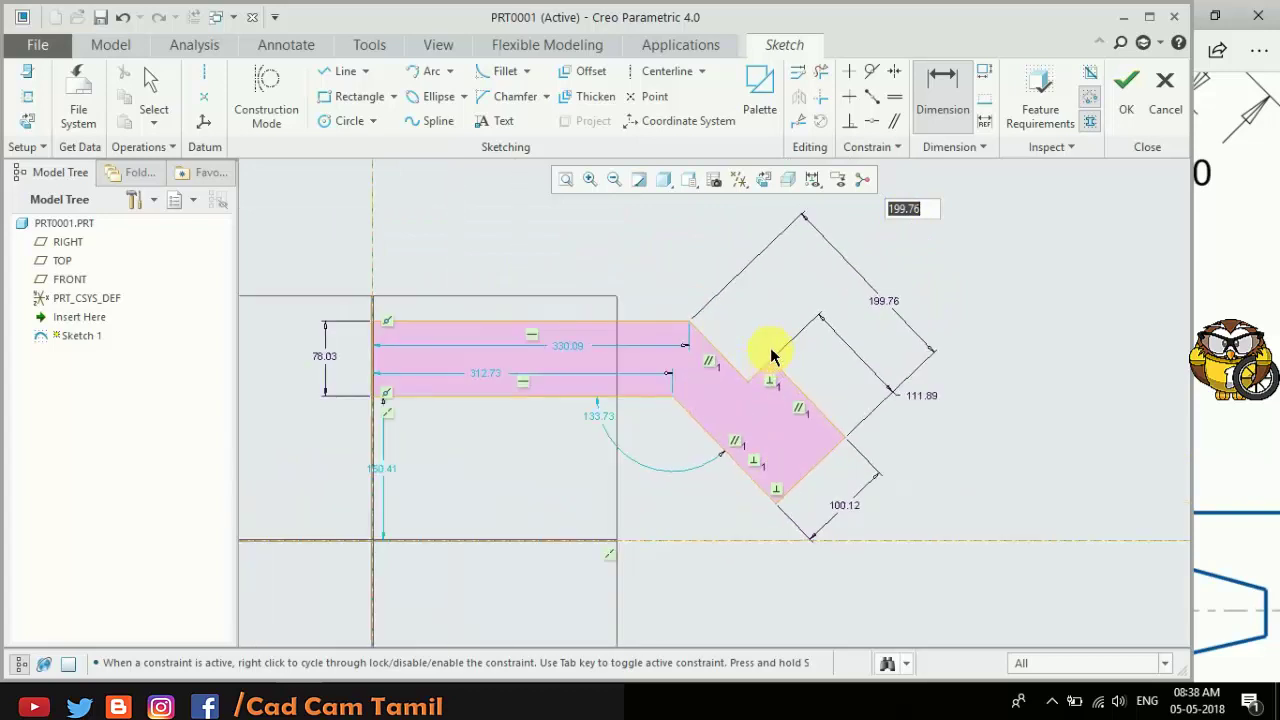
pyautogui.scroll(-3, 815, 388)
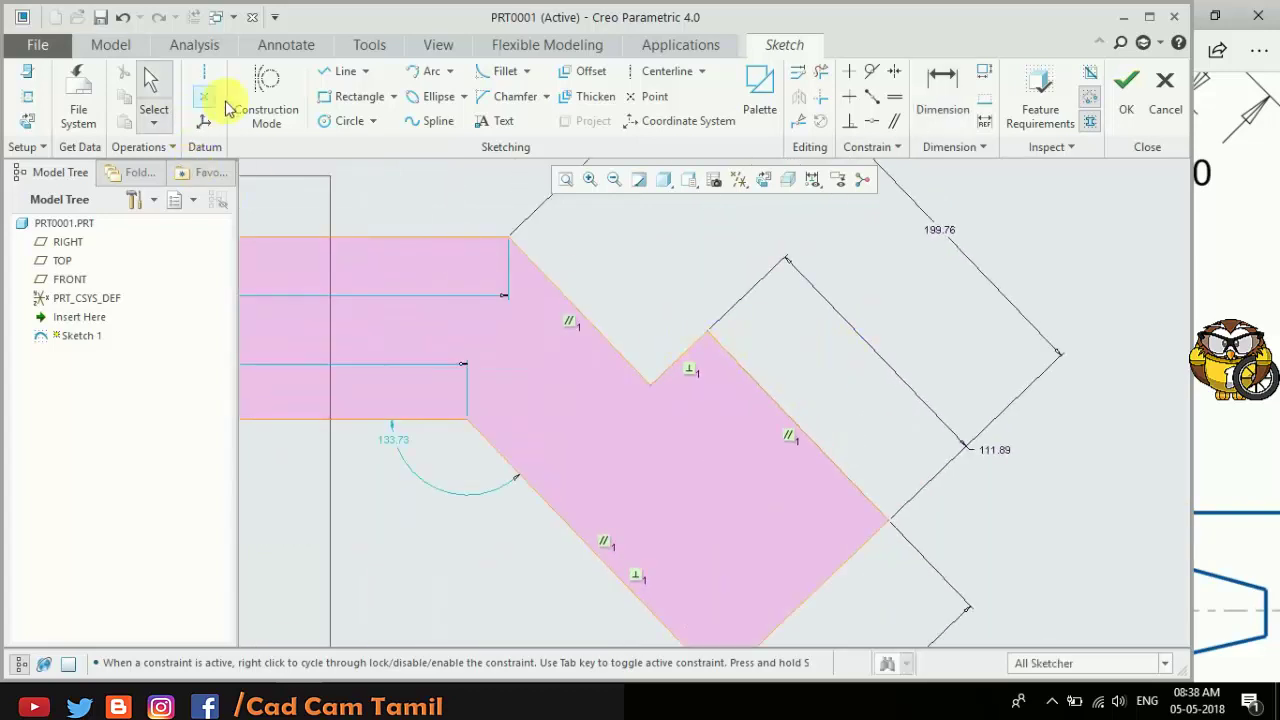
# Step: Draw a horizontal line from the notch corner and dimension its 46.27° angle
pyautogui.click(340, 71)
pyautogui.click(707, 330)
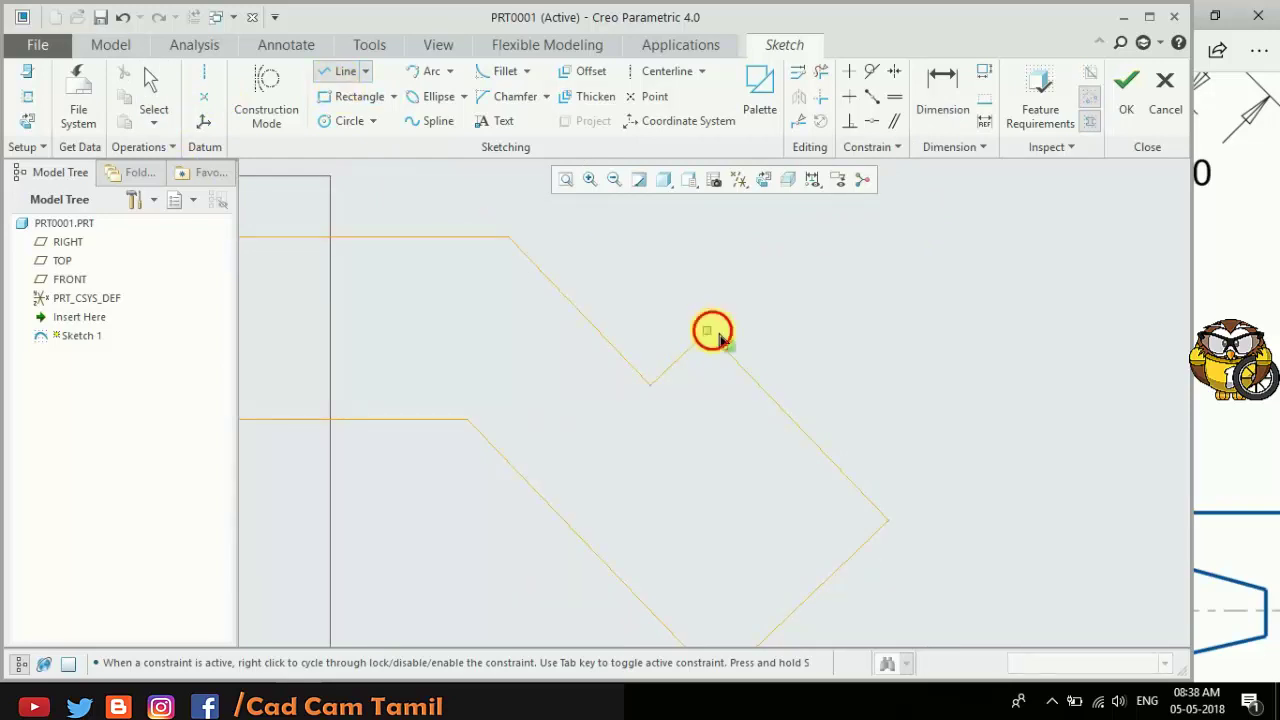
pyautogui.click(850, 330)
pyautogui.middleClick(880, 305)
pyautogui.click(980, 308)
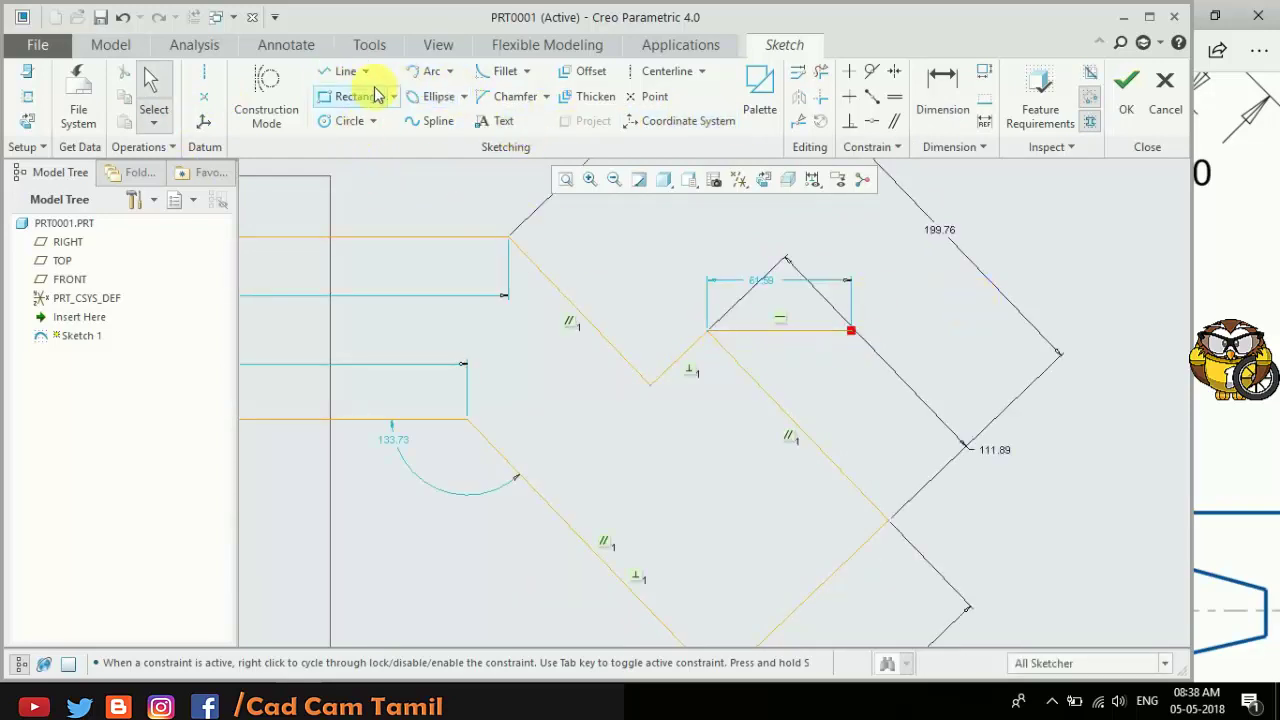
pyautogui.click(942, 100)
pyautogui.click(791, 331)
pyautogui.middleClick(791, 355)
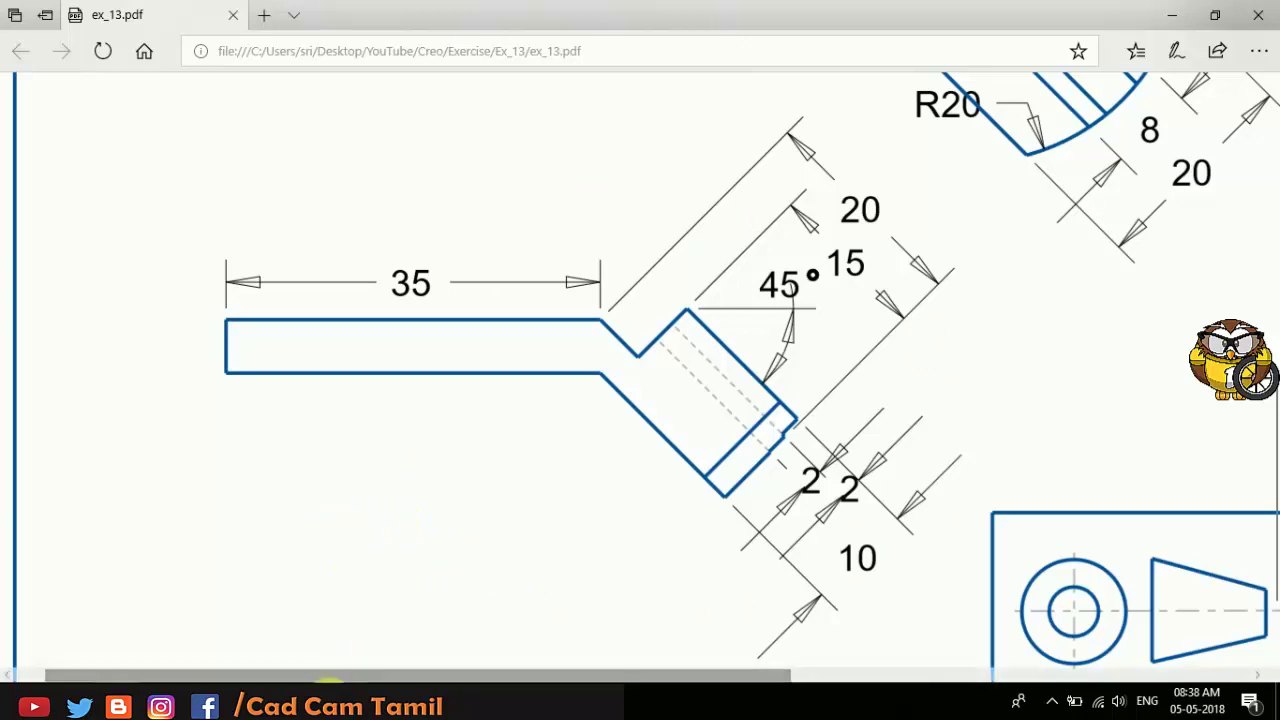
# Step: Back in Creo, add a 330.09 length dimension to the top edge
pyautogui.click(305, 695)
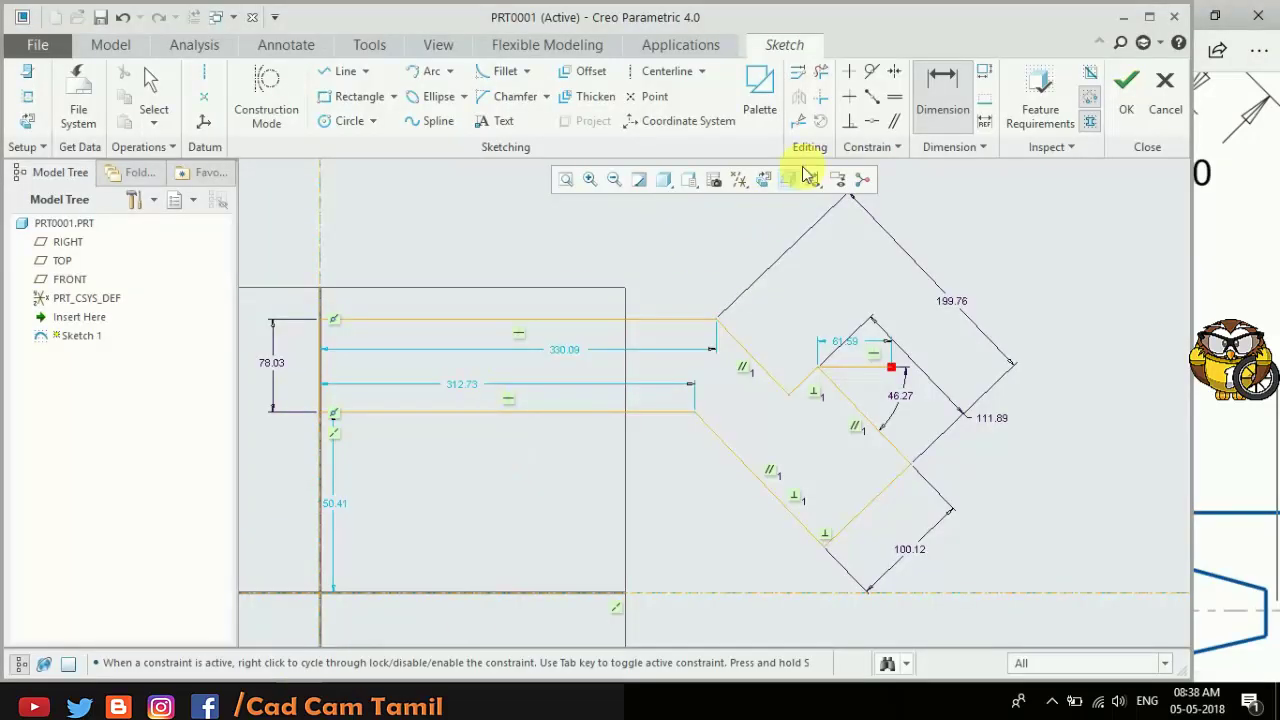
pyautogui.click(455, 320)
pyautogui.middleClick(468, 262)
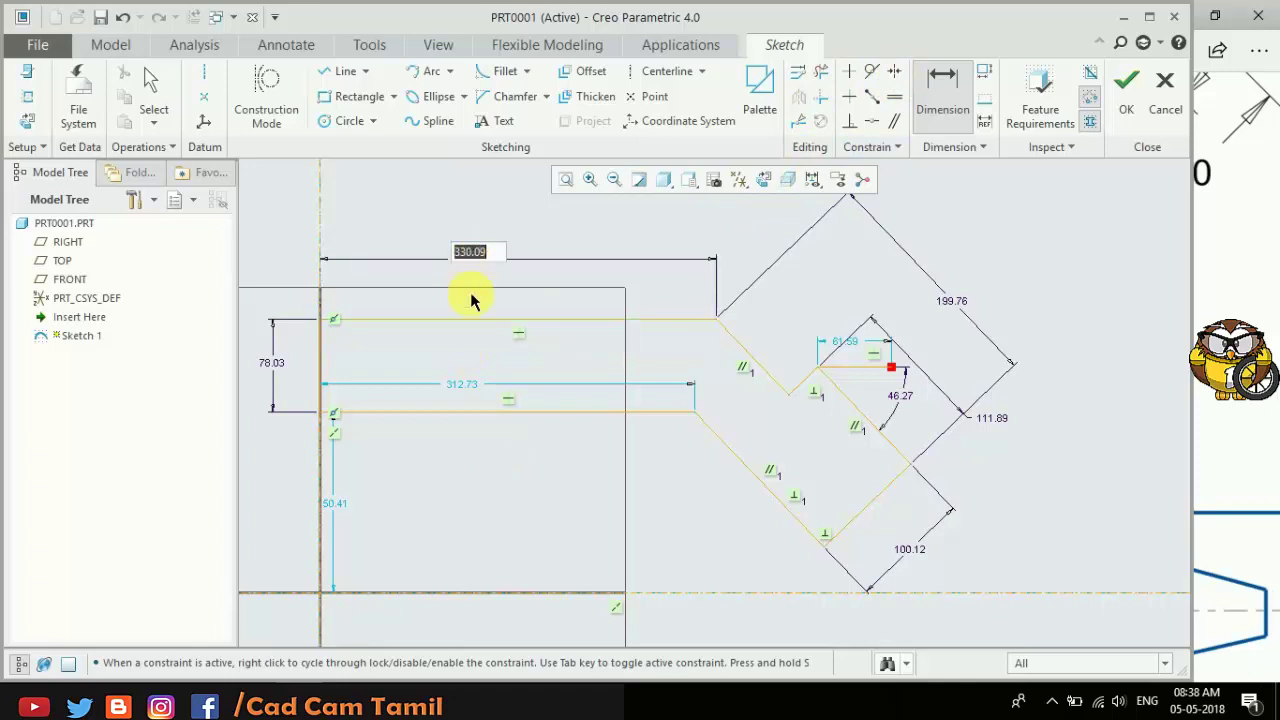
pyautogui.middleClick(492, 415)
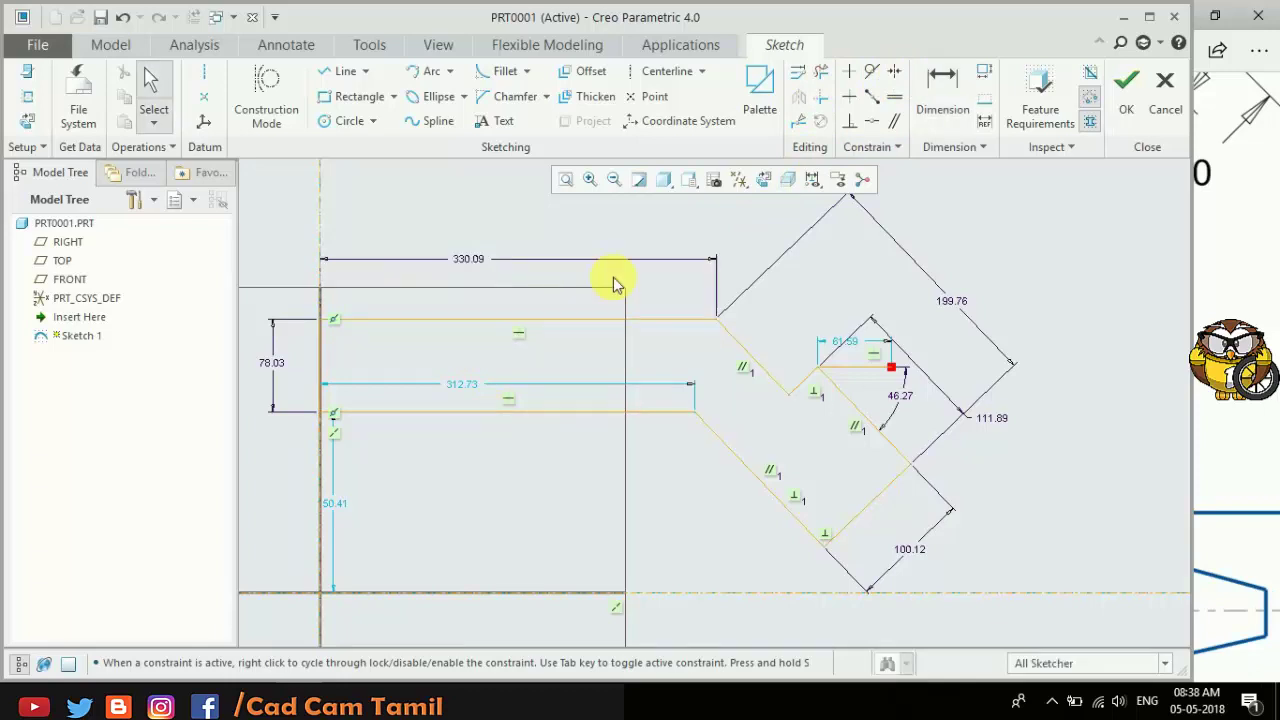
# Step: Constrain the top and bottom horizontal edges to equal length
pyautogui.click(893, 97)
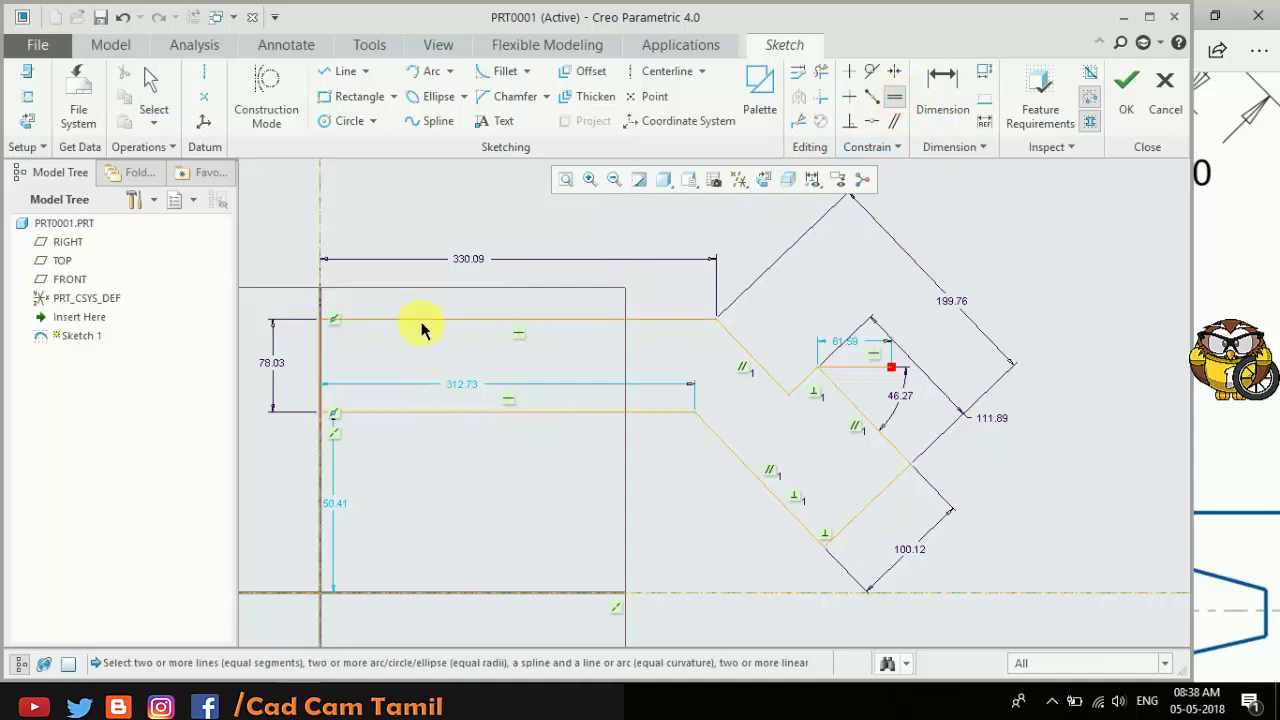
pyautogui.click(421, 321)
pyautogui.click(423, 412)
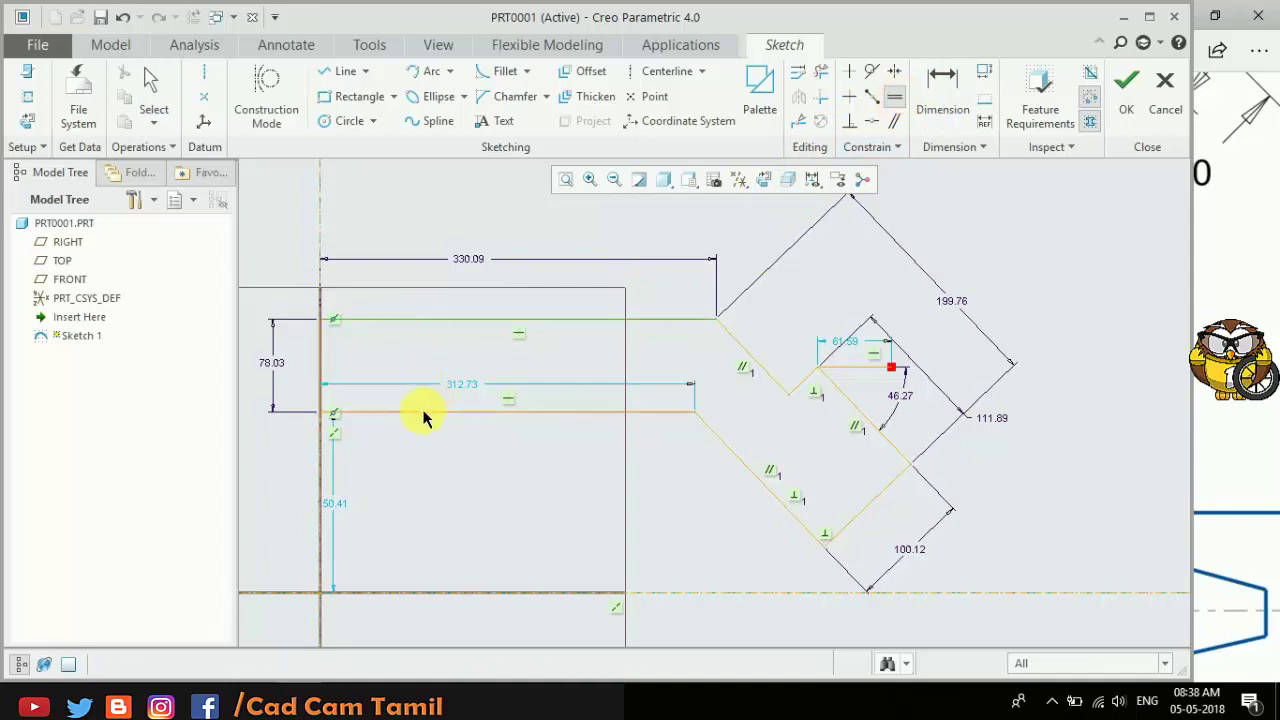
pyautogui.middleClick(460, 489)
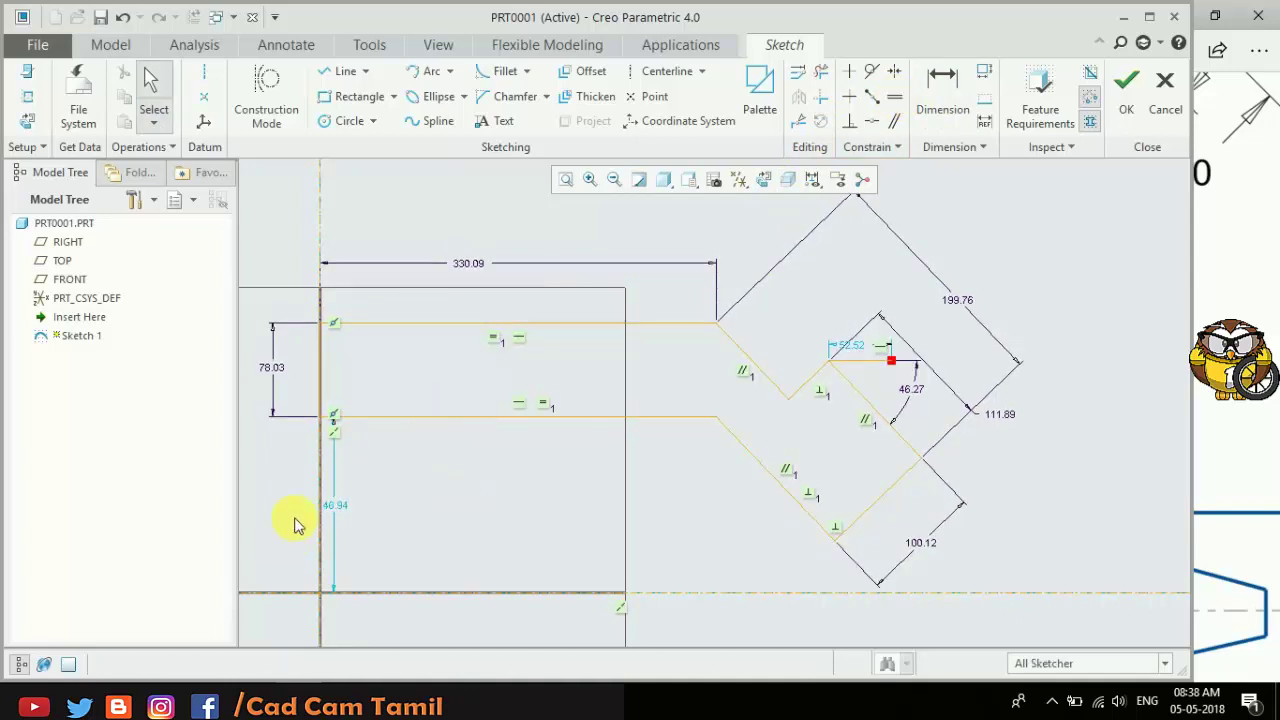
# Step: Set the 46.94 vertical dimension to 0 so the lower edge sits on the centerline
pyautogui.click(338, 508)
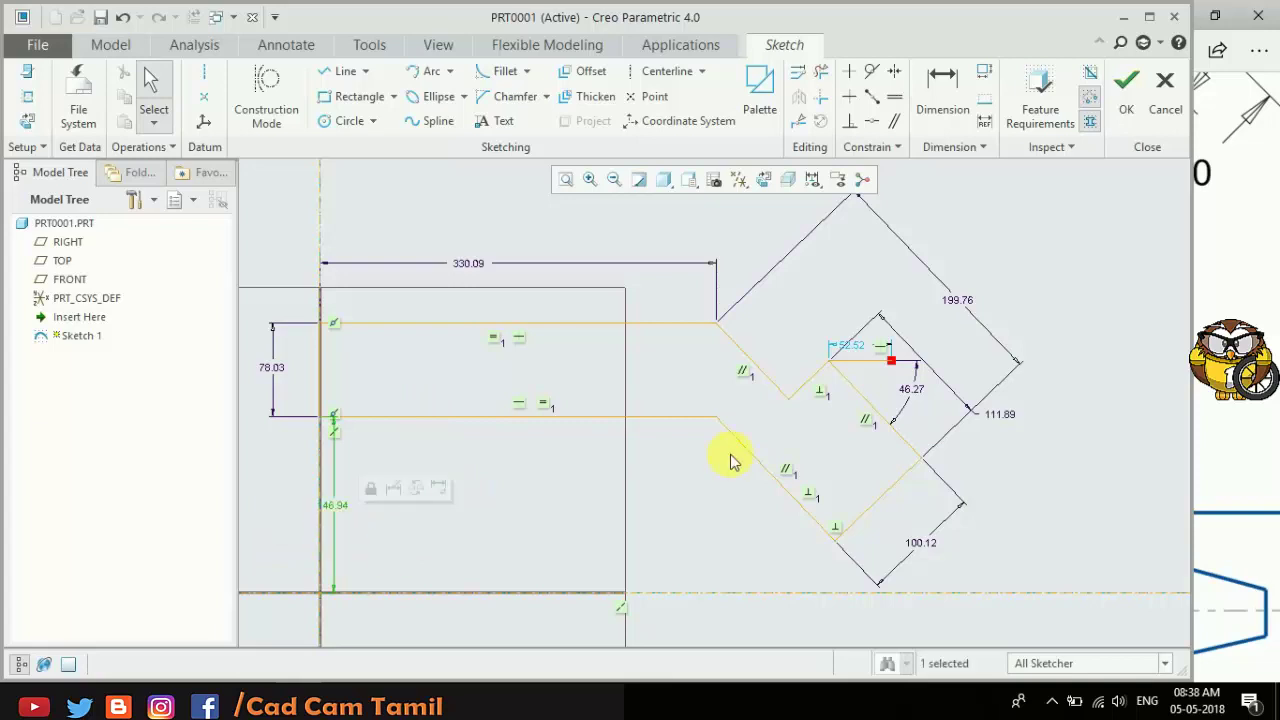
pyautogui.click(438, 552)
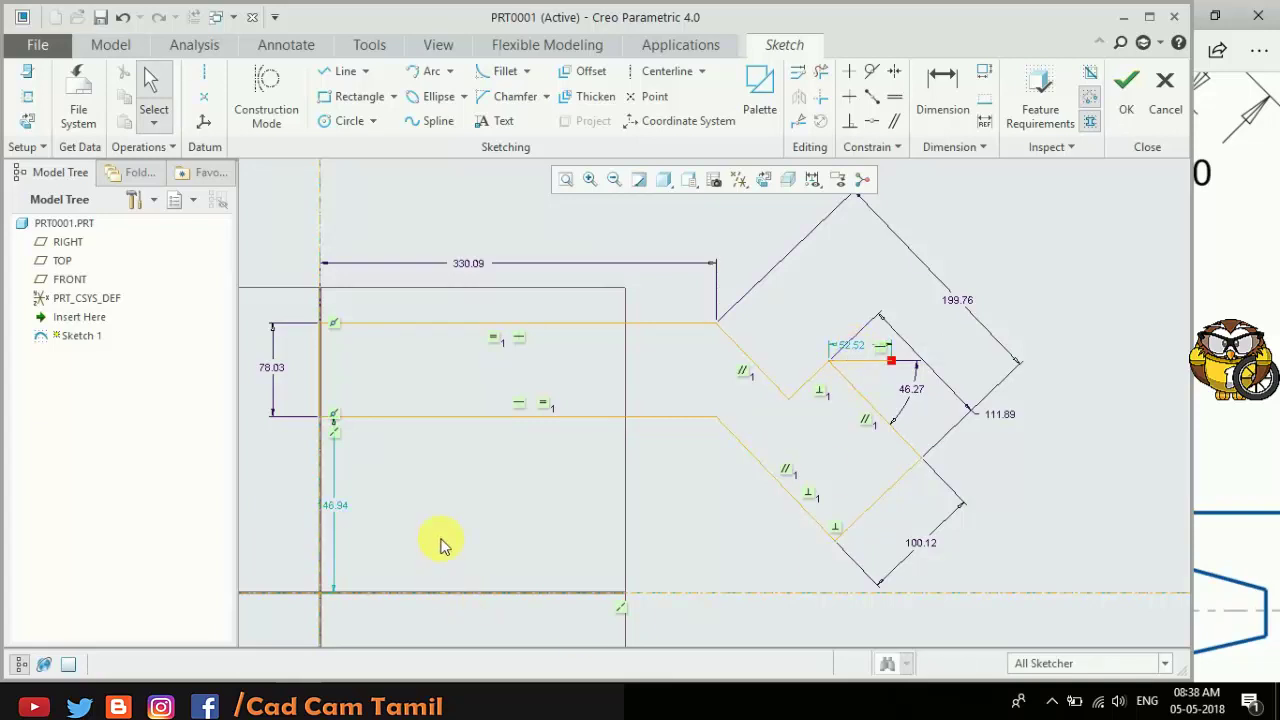
pyautogui.doubleClick(336, 508)
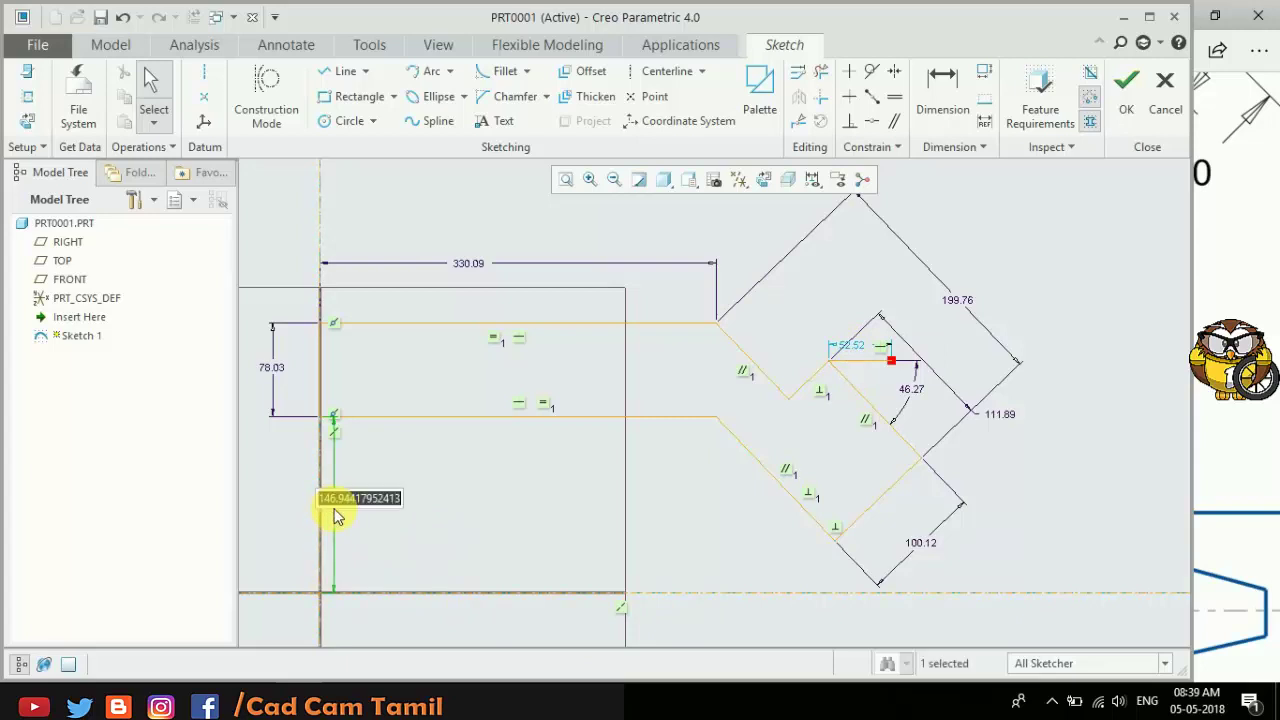
pyautogui.write('0')
pyautogui.press('Return')
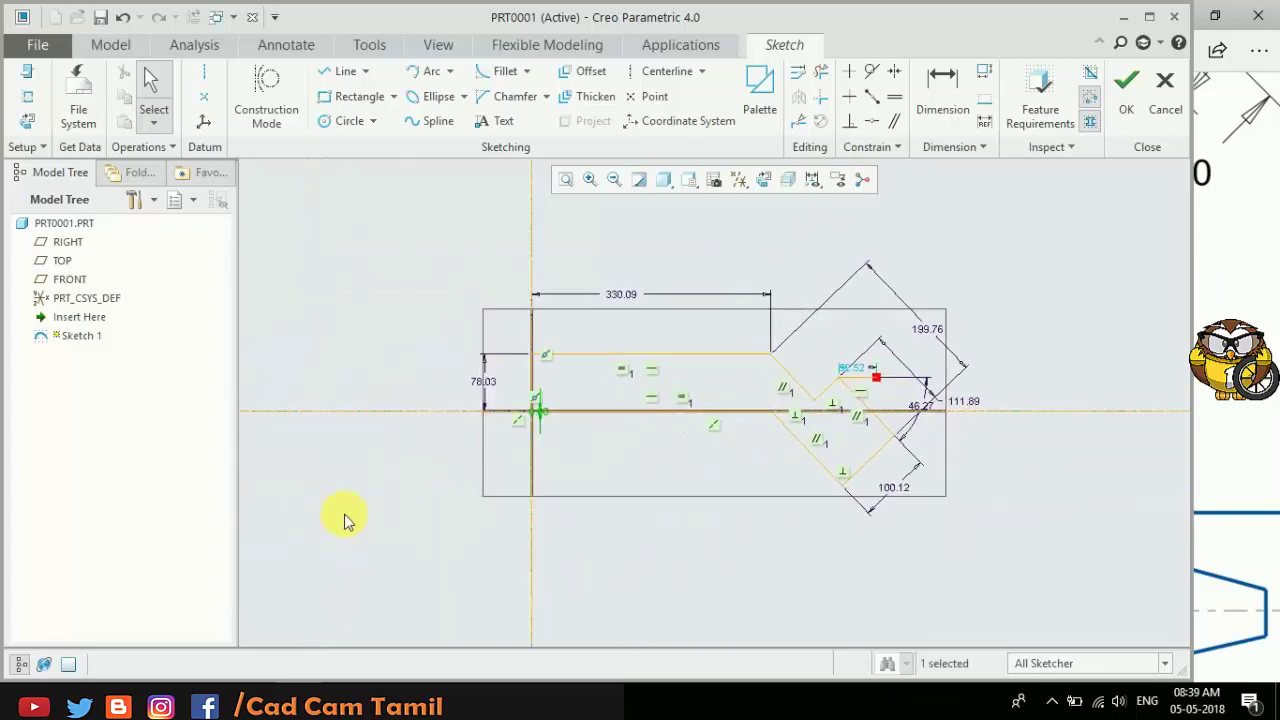
# Step: Window-select every entity in the sketch
pyautogui.scroll(2, 780, 440)
pyautogui.scroll(2, 834, 406)
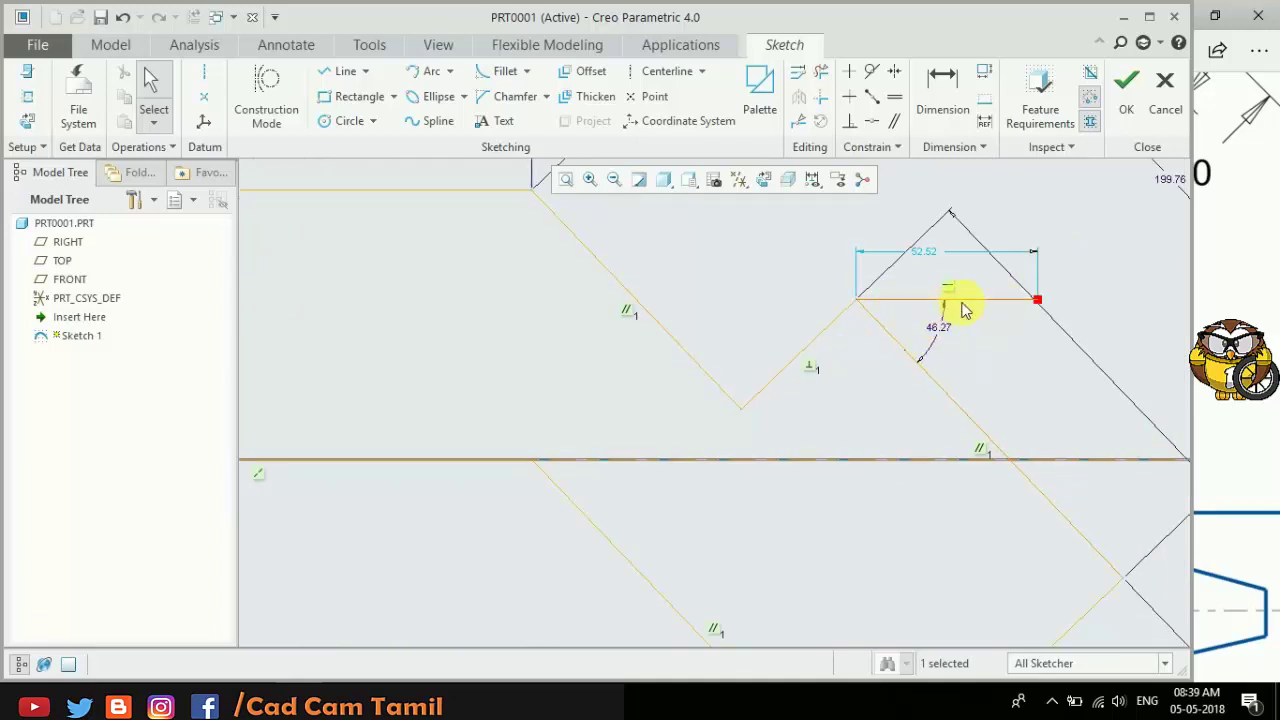
pyautogui.scroll(-1, 830, 428)
pyautogui.scroll(-1, 790, 462)
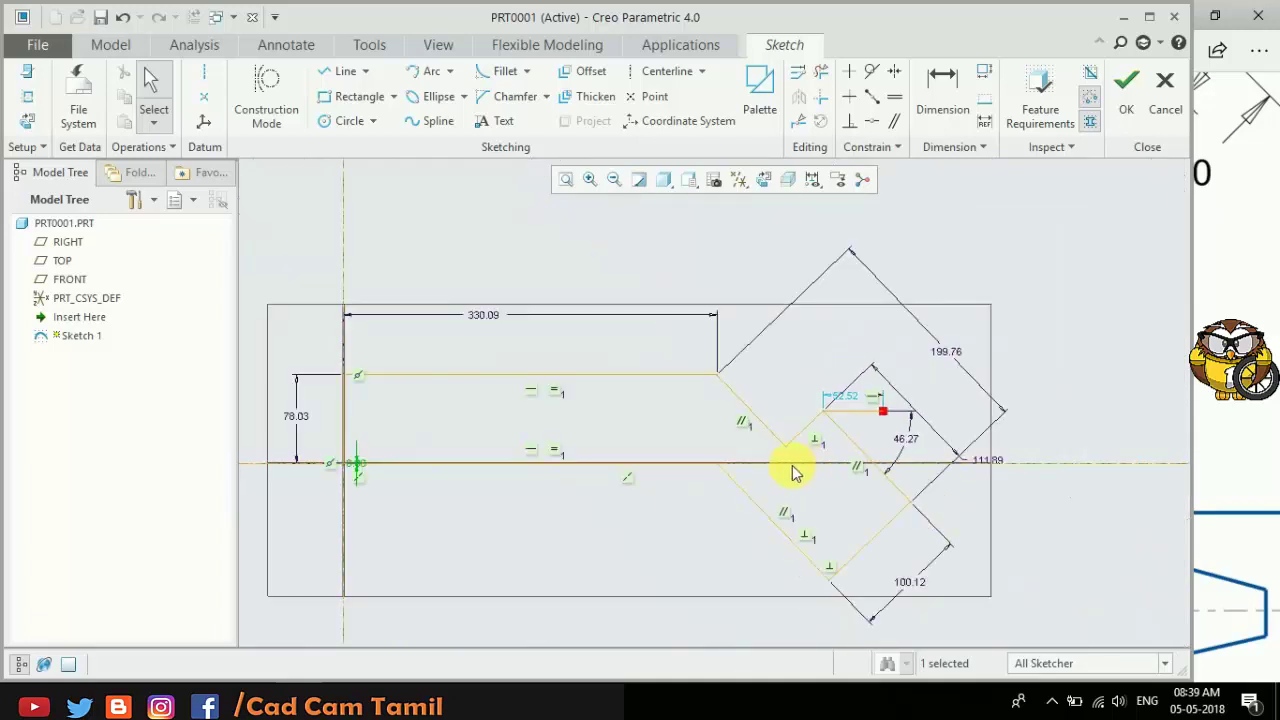
pyautogui.scroll(-1, 548, 396)
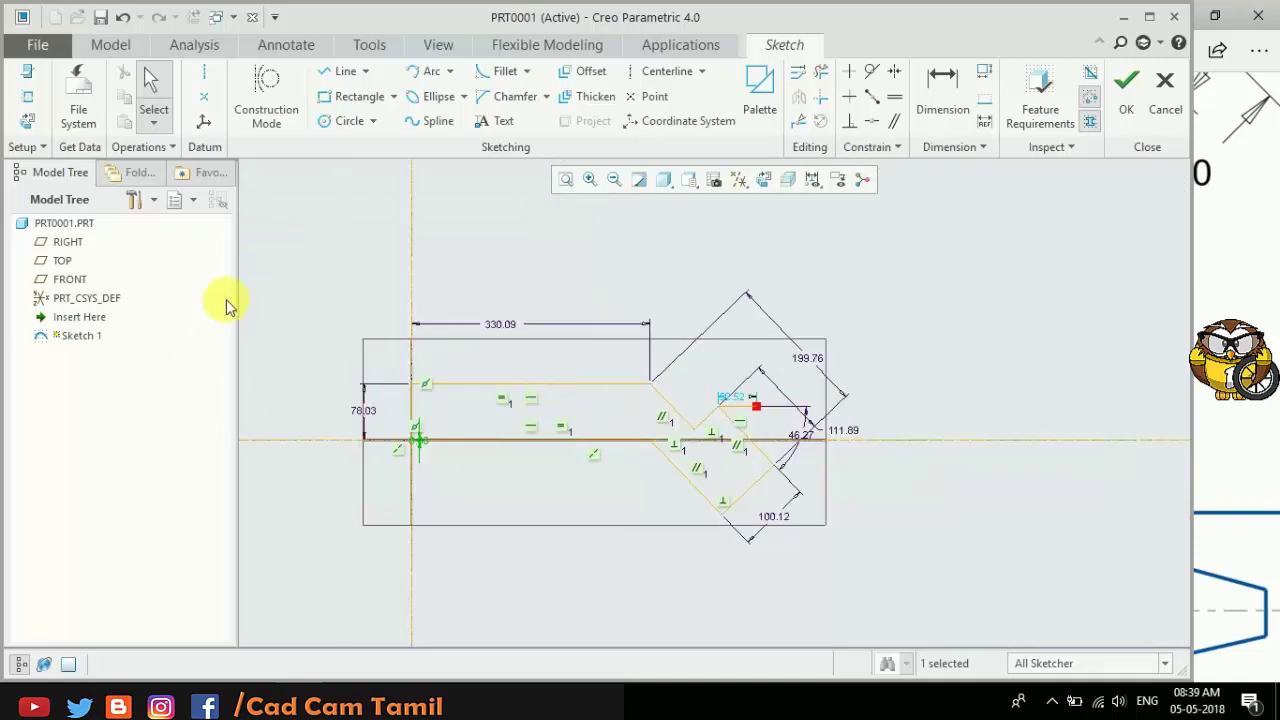
pyautogui.moveTo(268, 250); pyautogui.dragTo(1028, 648)
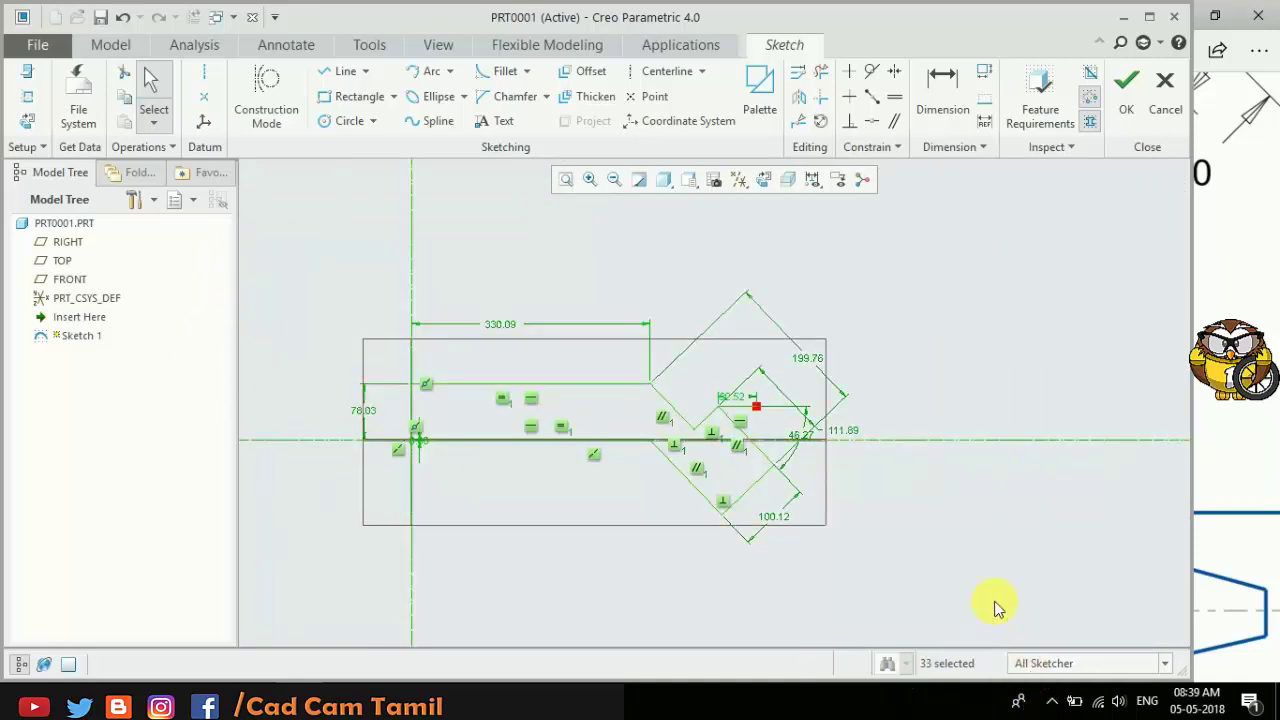
# Step: In Modify Dimensions, turn off Regenerate and set the first values to 5 and 10
pyautogui.click(798, 73)
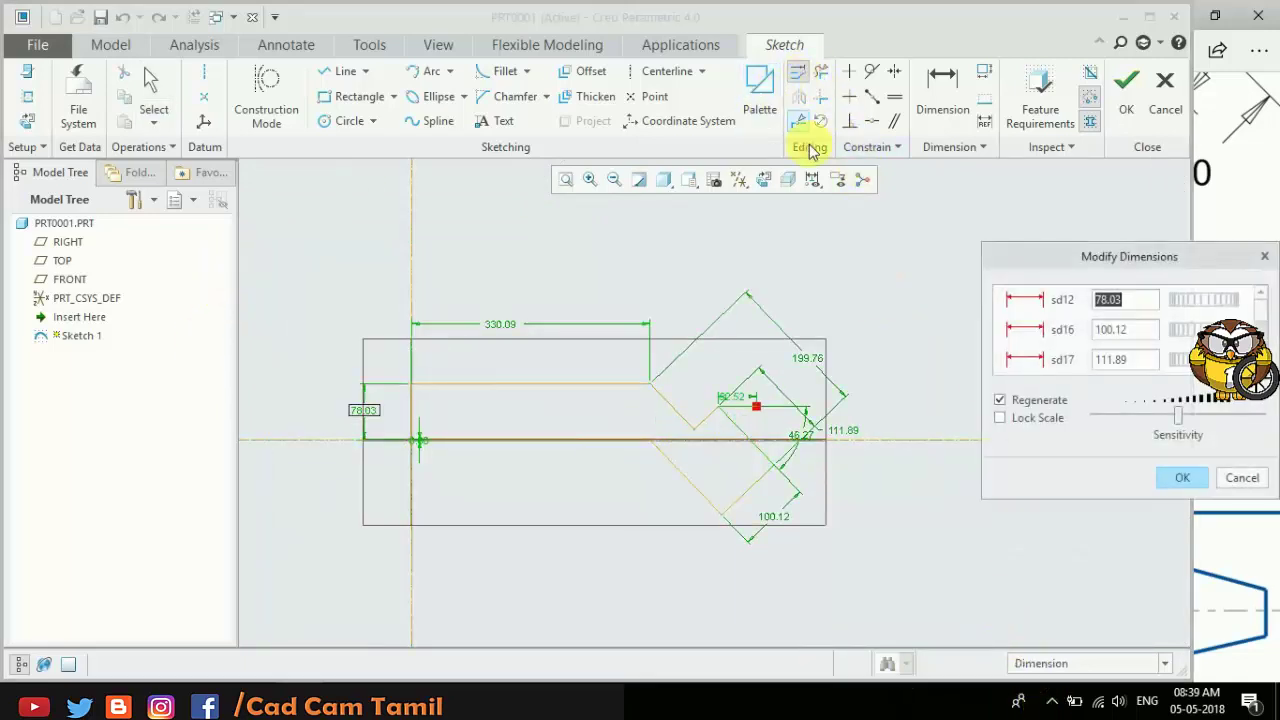
pyautogui.moveTo(1199, 270); pyautogui.dragTo(1129, 84)
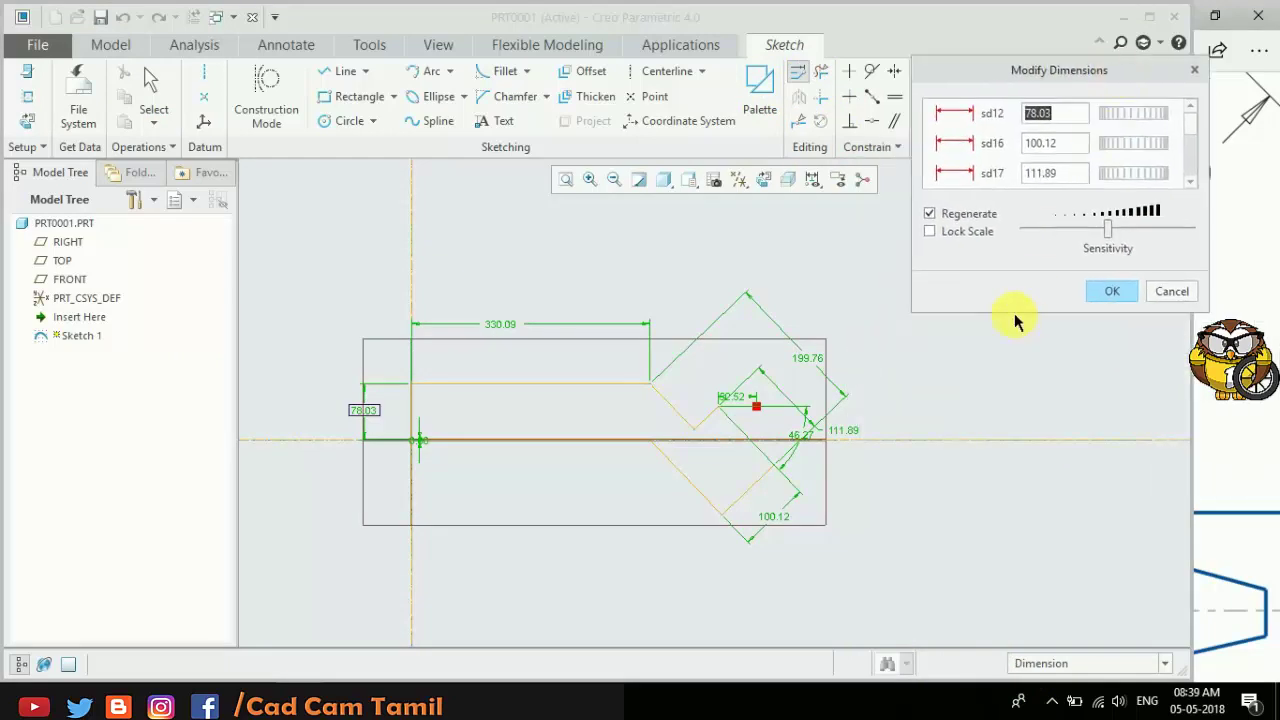
pyautogui.moveTo(1015, 313); pyautogui.dragTo(1030, 514)
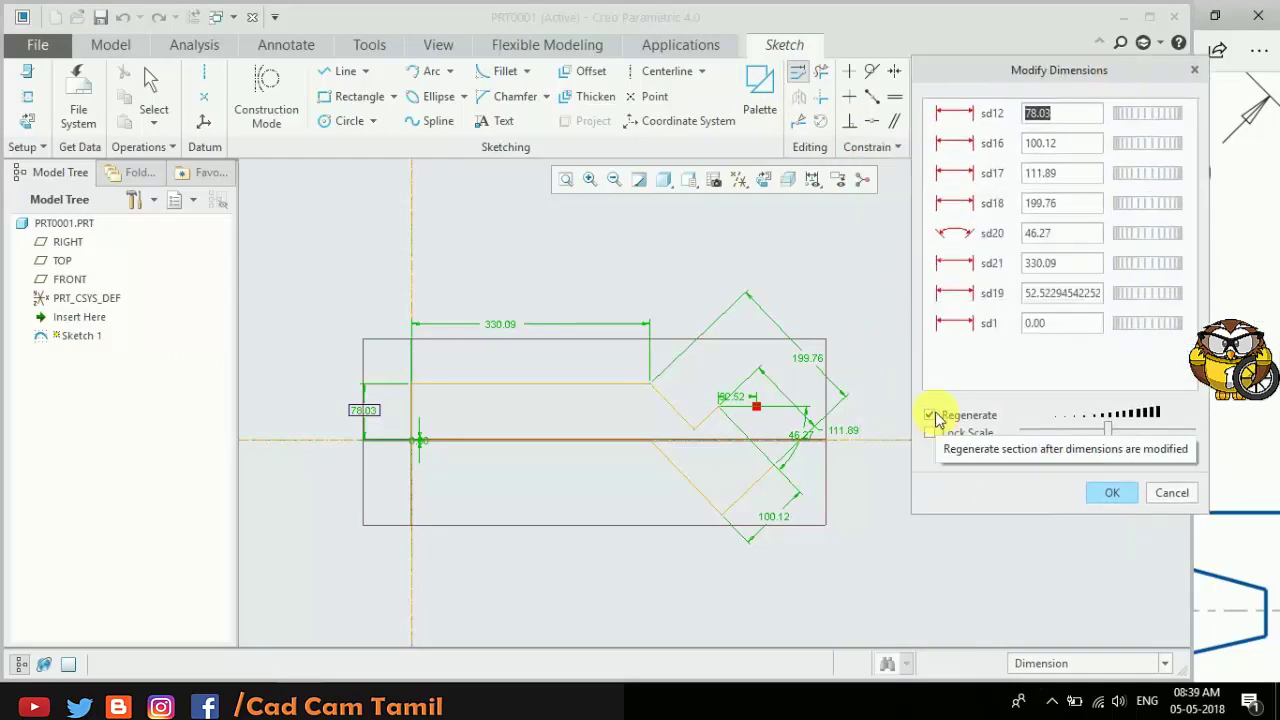
pyautogui.click(931, 415)
pyautogui.doubleClick(1068, 113)
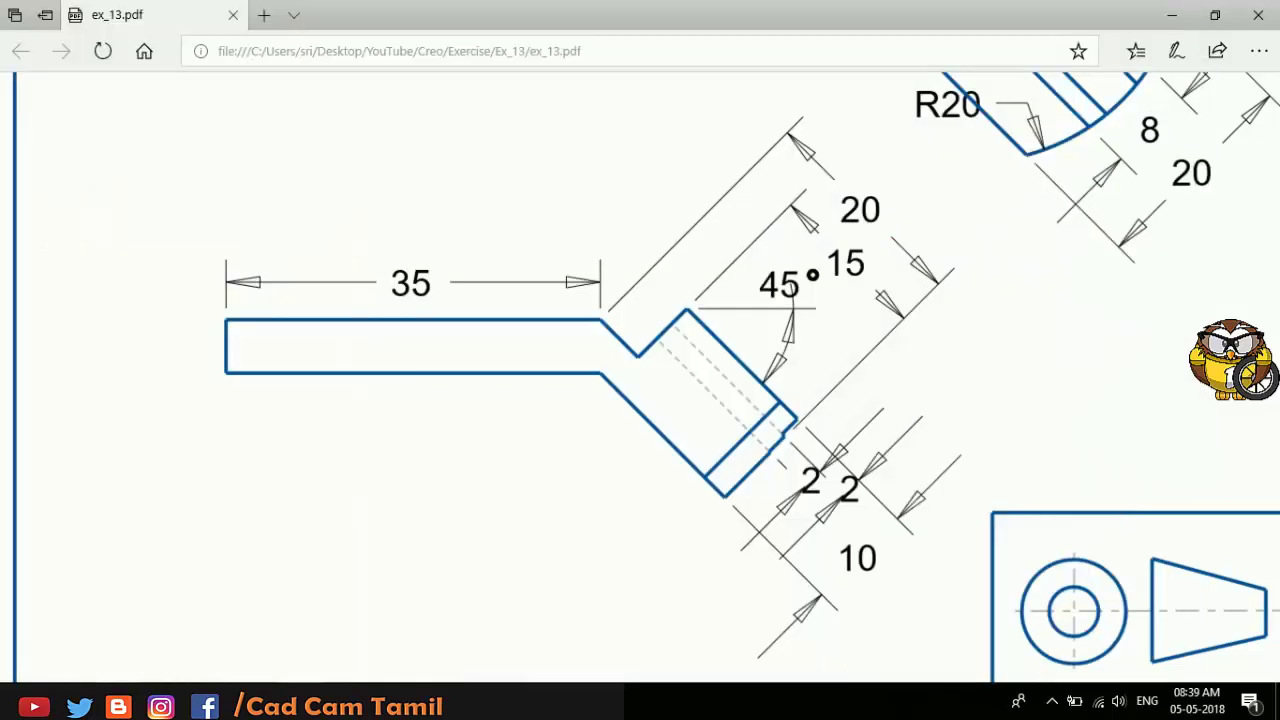
pyautogui.write('5')
pyautogui.press('Tab')
pyautogui.write('10')
pyautogui.press('Tab')
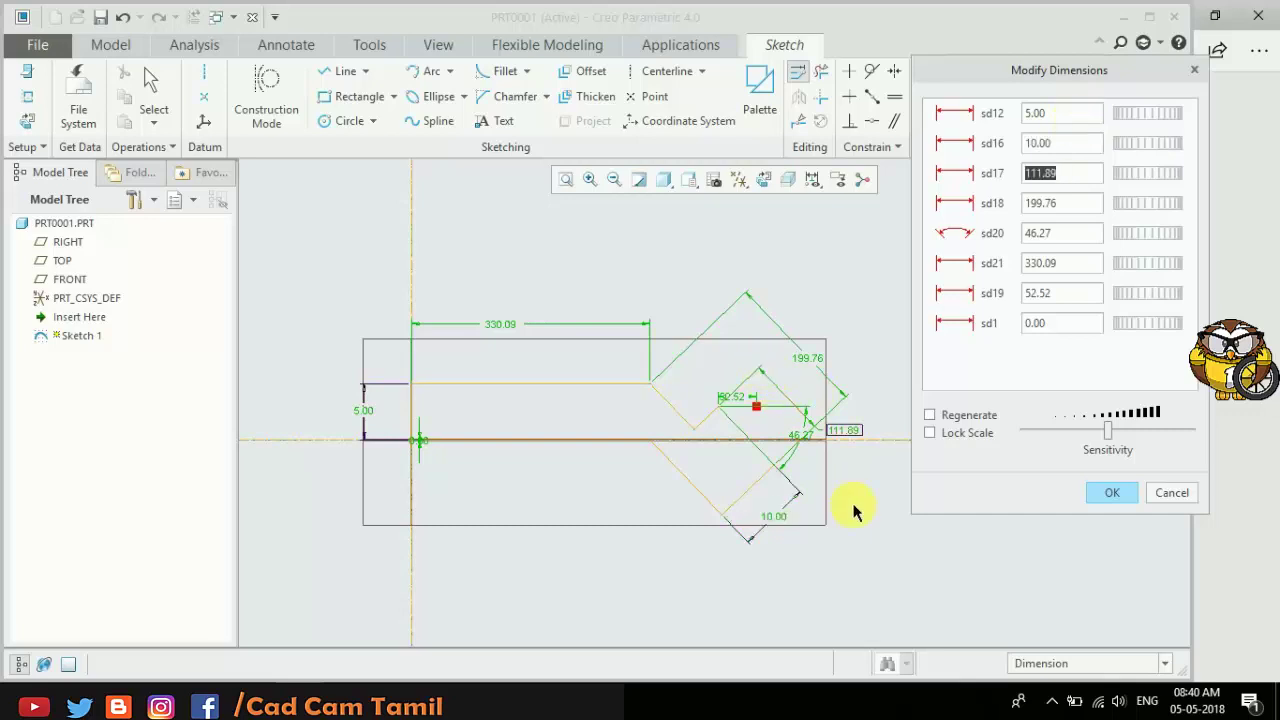
# Step: Check the reference drawing, then set the next values to 15, 20 and 45°
pyautogui.click(213, 676)
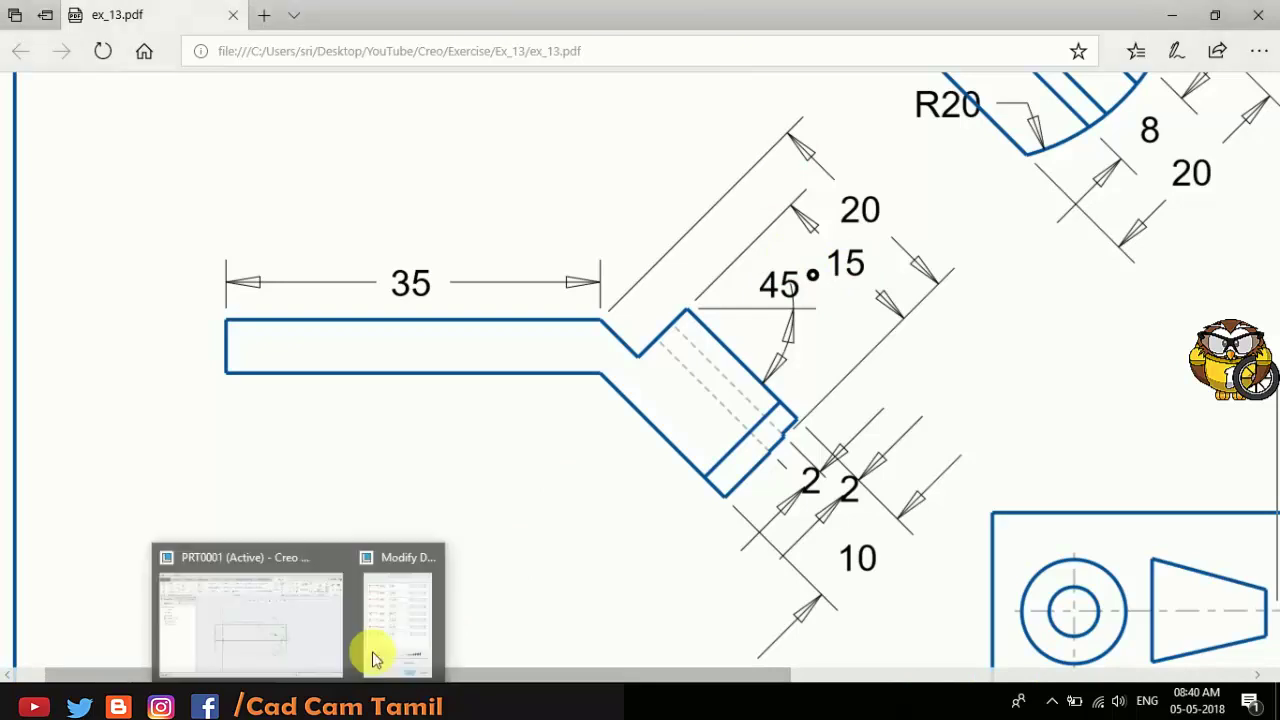
pyautogui.click(314, 623)
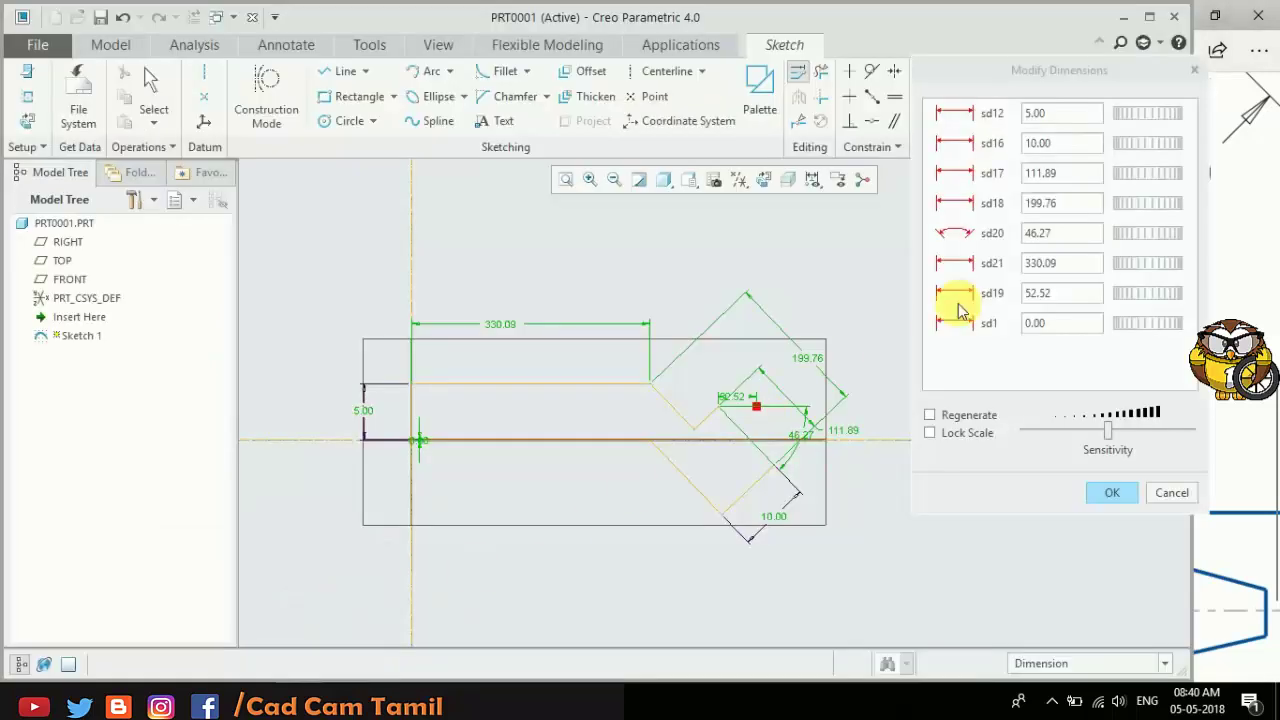
pyautogui.click(1066, 174)
pyautogui.write('15')
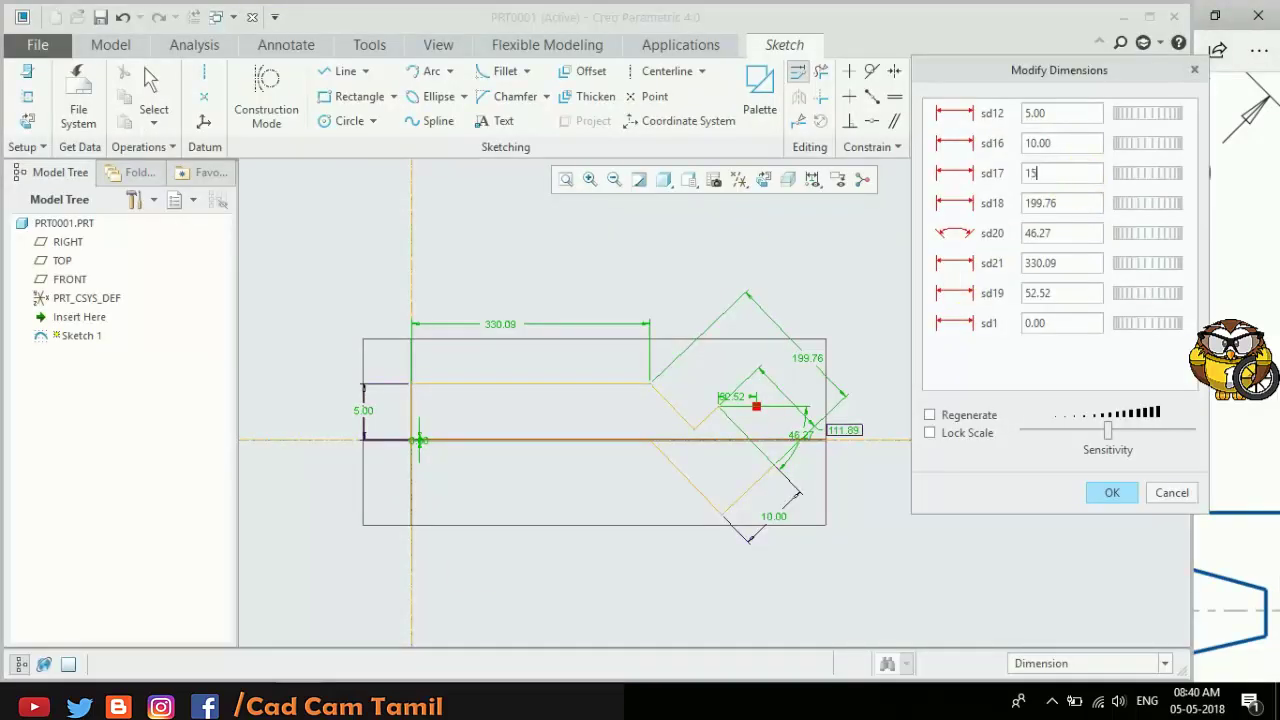
pyautogui.press('Return')
pyautogui.write('20')
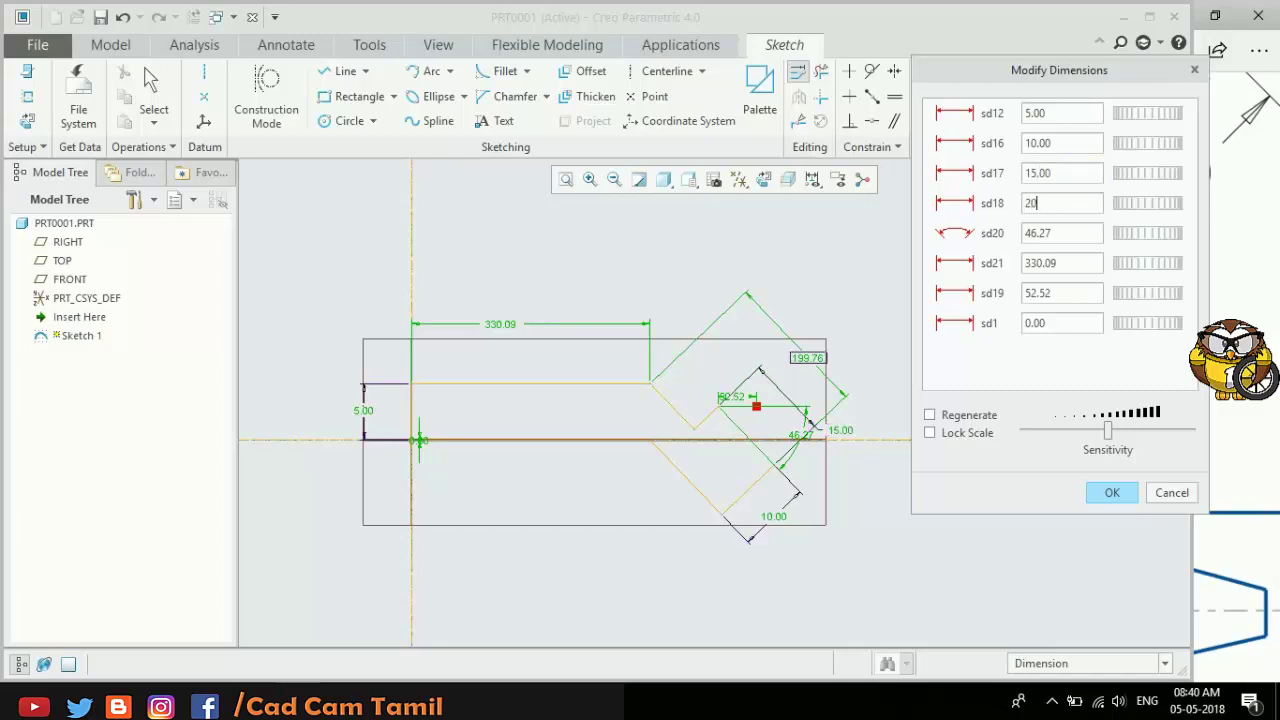
pyautogui.press('Return')
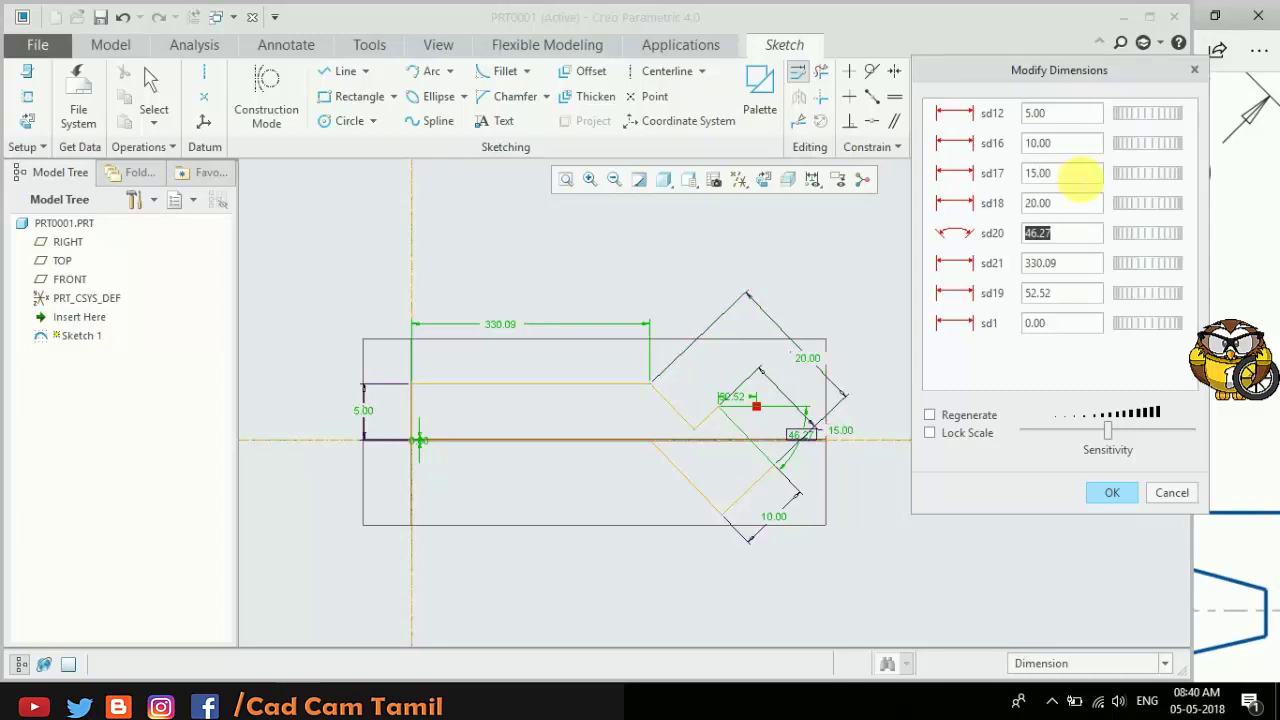
pyautogui.write('45')
pyautogui.press('Return')
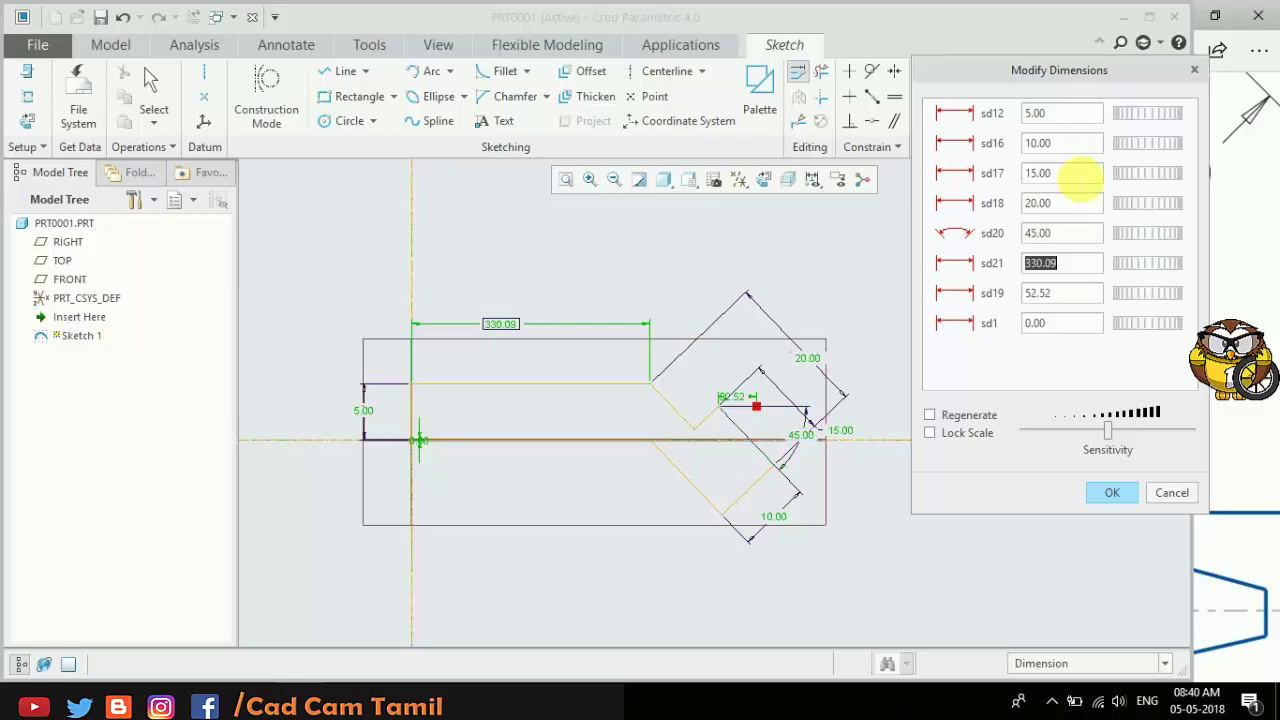
# Step: Check the drawing again and set the 330.09 length to 35 and the last value to 10
pyautogui.click(185, 690)
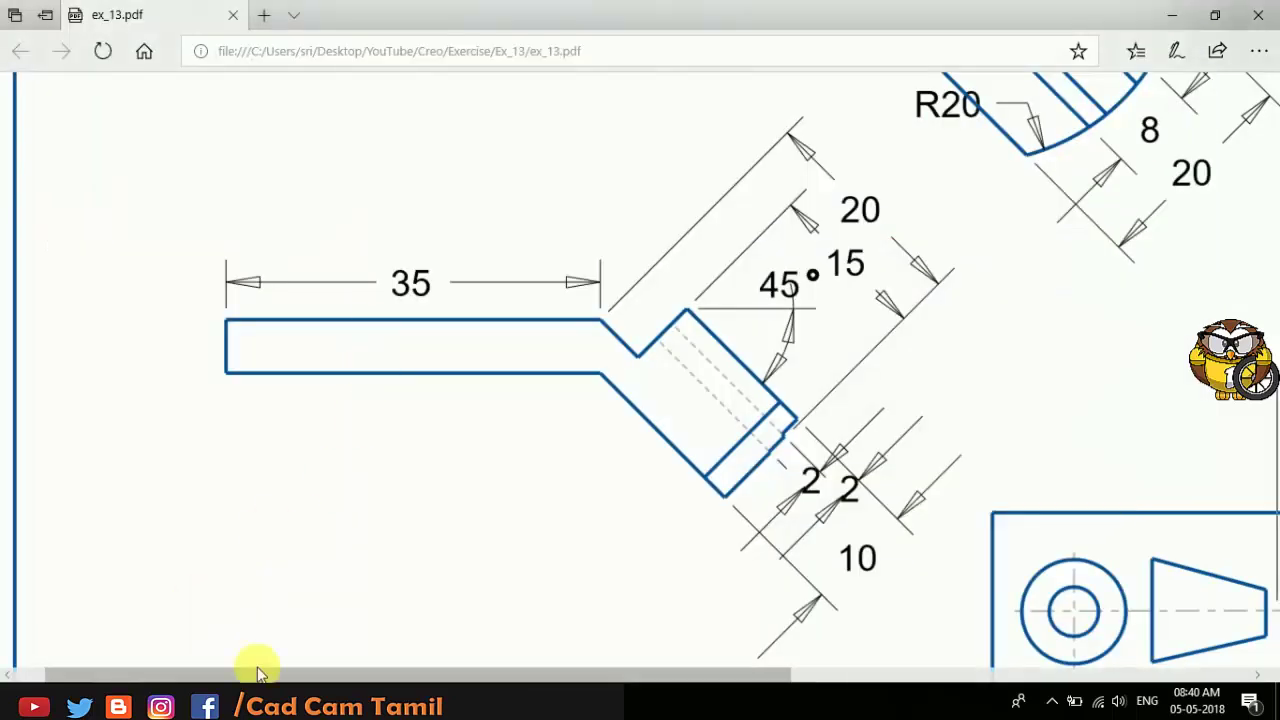
pyautogui.click(408, 598)
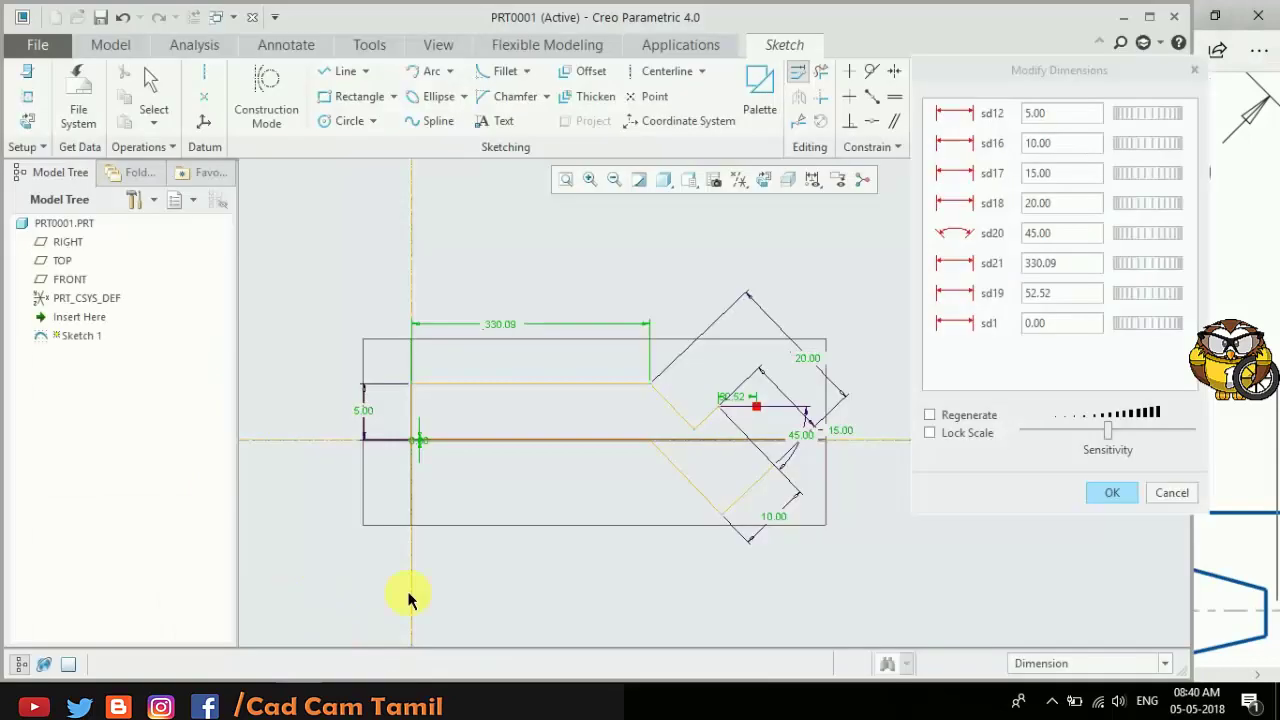
pyautogui.click(1080, 300)
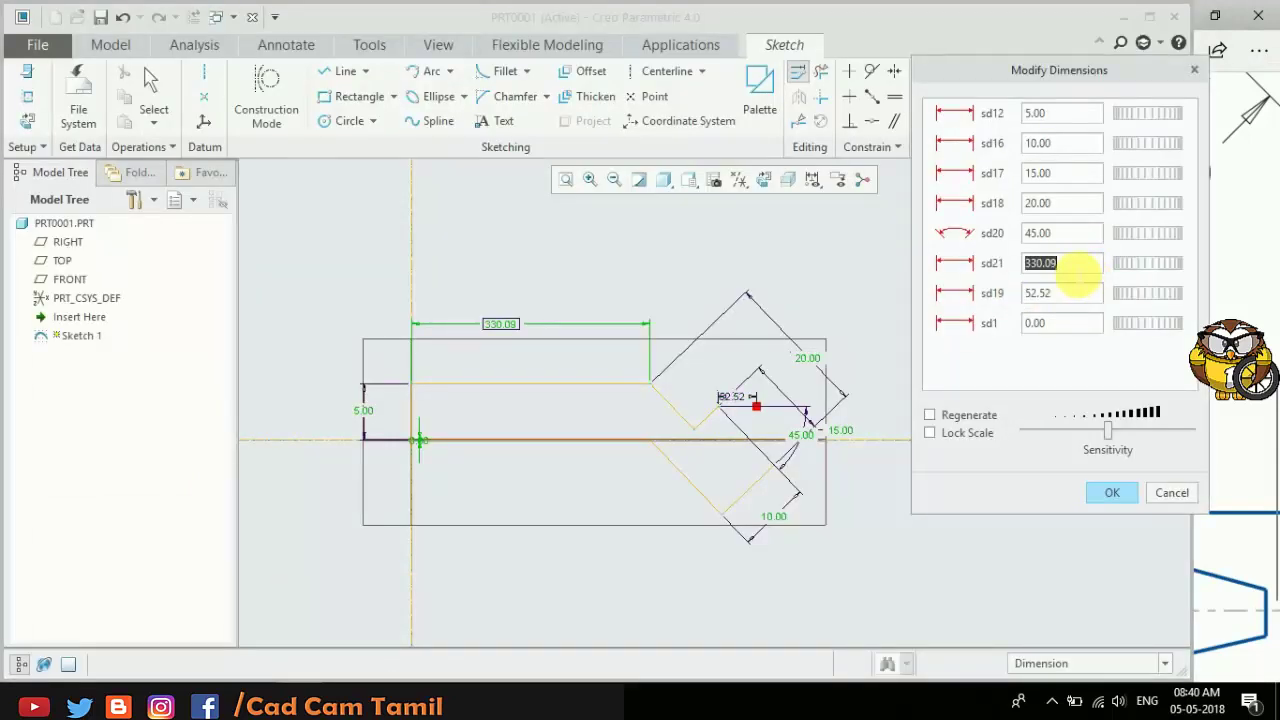
pyautogui.write('35')
pyautogui.press('Tab')
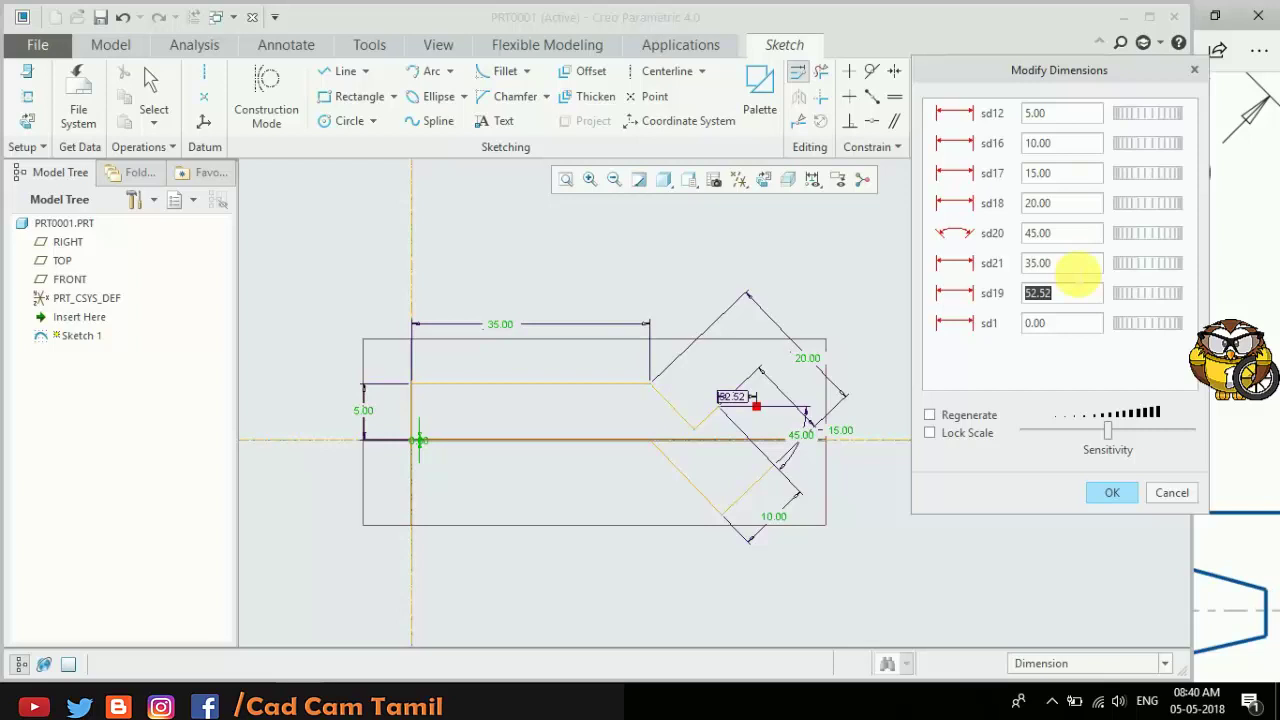
pyautogui.write('10')
pyautogui.press('Tab')
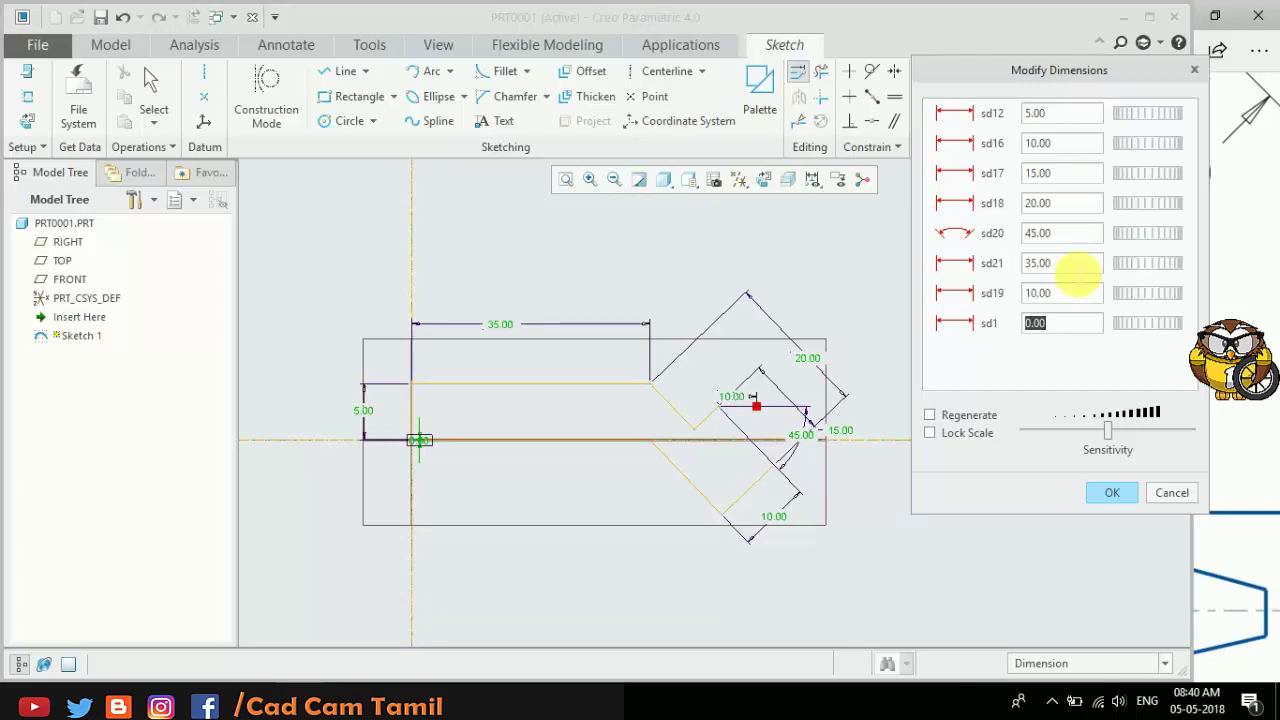
# Step: Apply the new dimensions, delete the short 10.00 segment, and finish the sketch
pyautogui.click(1116, 492)
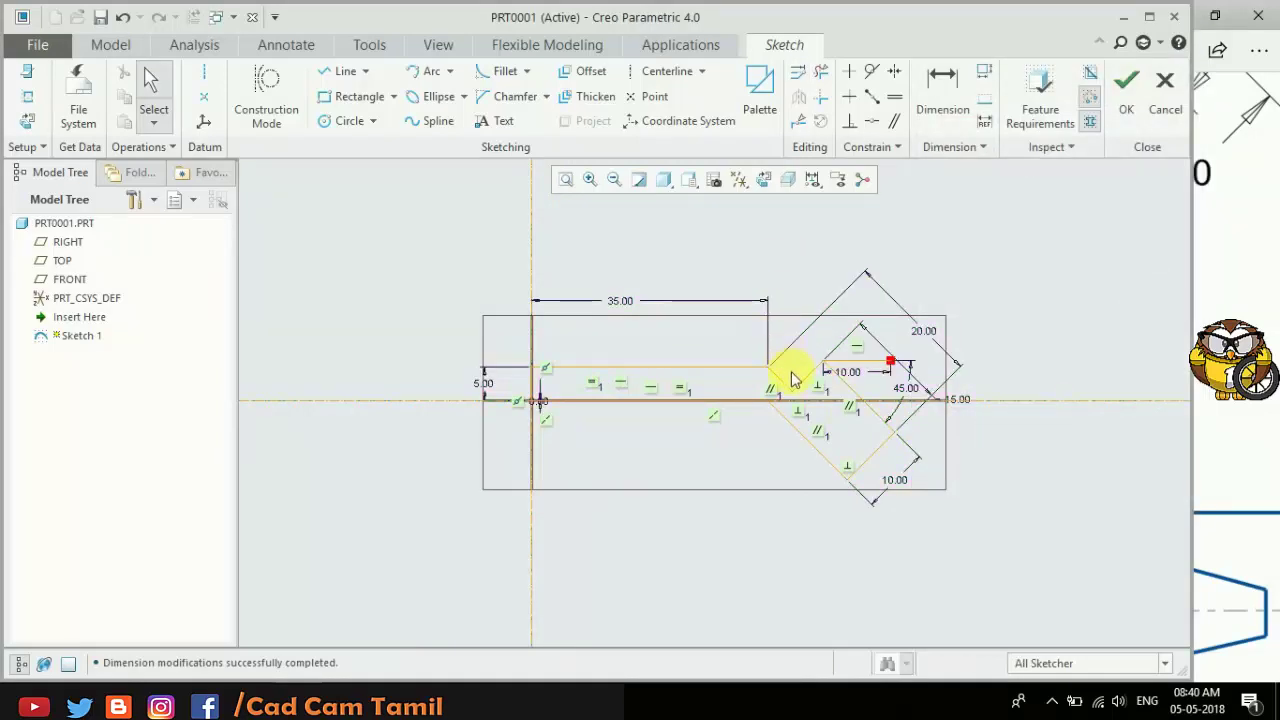
pyautogui.scroll(-2, 848, 470)
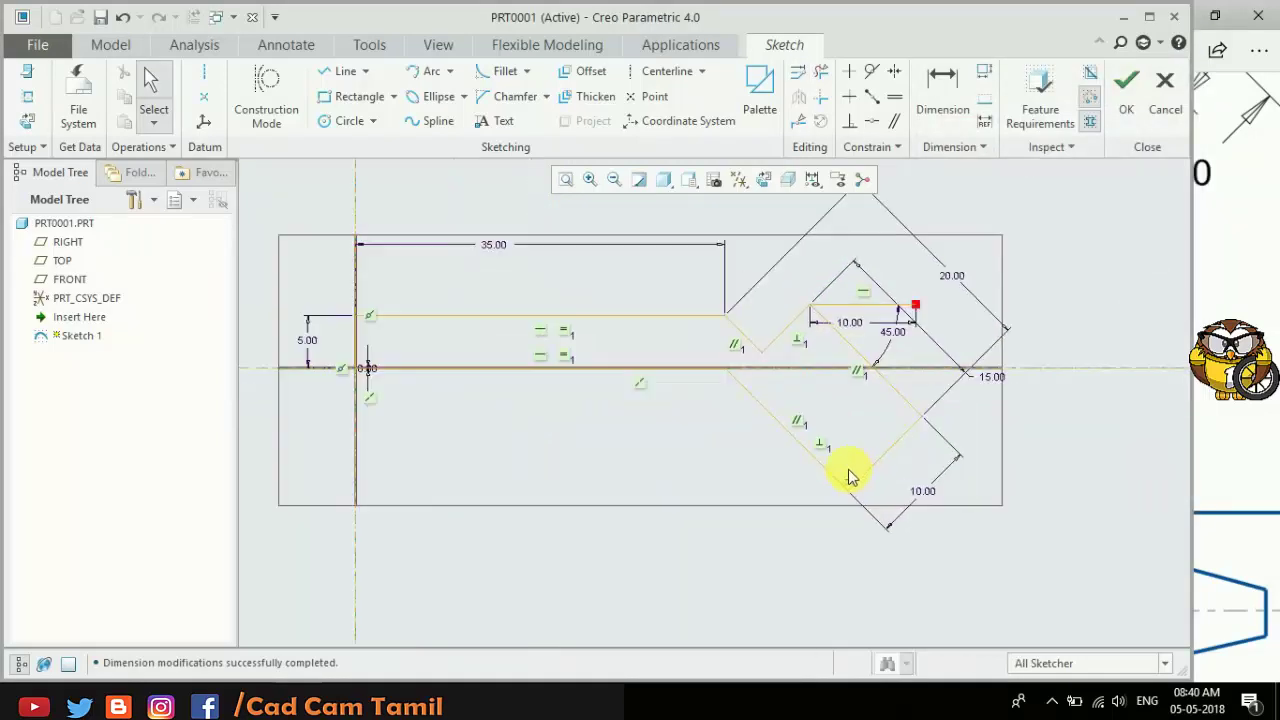
pyautogui.click(868, 313)
pyautogui.press('Delete')
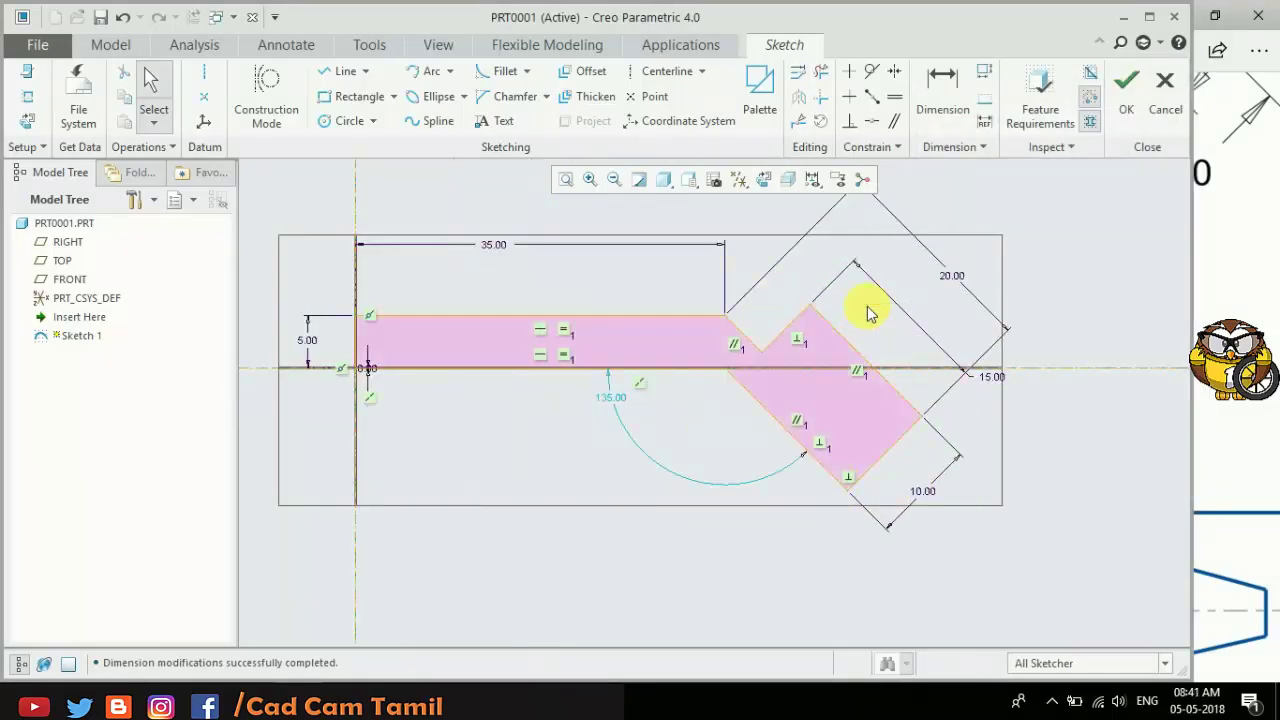
pyautogui.scroll(1, 868, 313)
pyautogui.scroll(1, 750, 370)
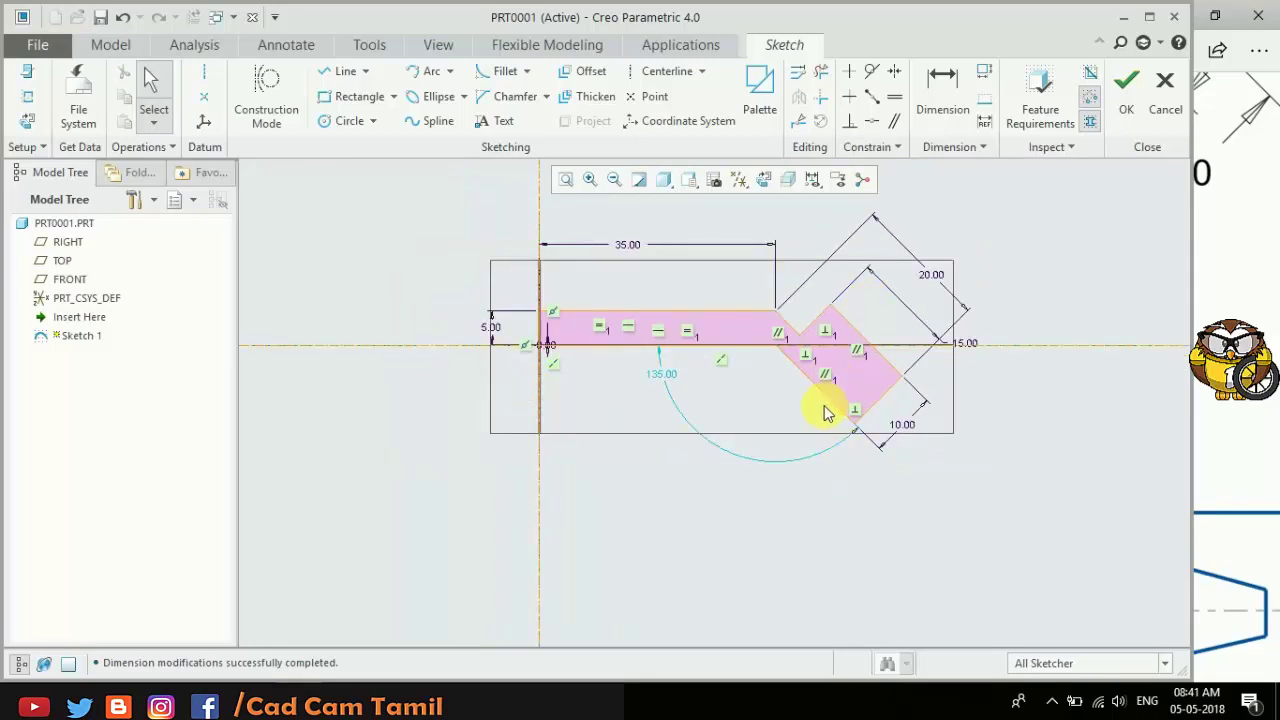
pyautogui.scroll(-1, 826, 413)
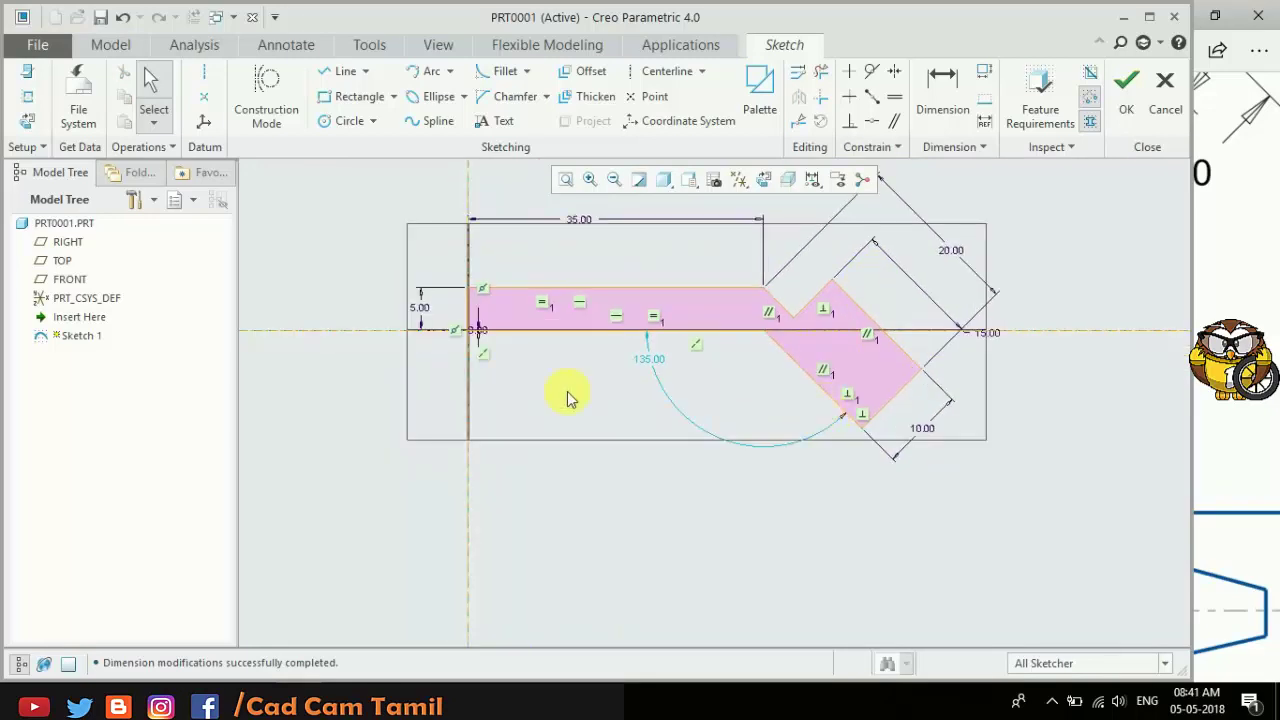
pyautogui.click(1120, 98)
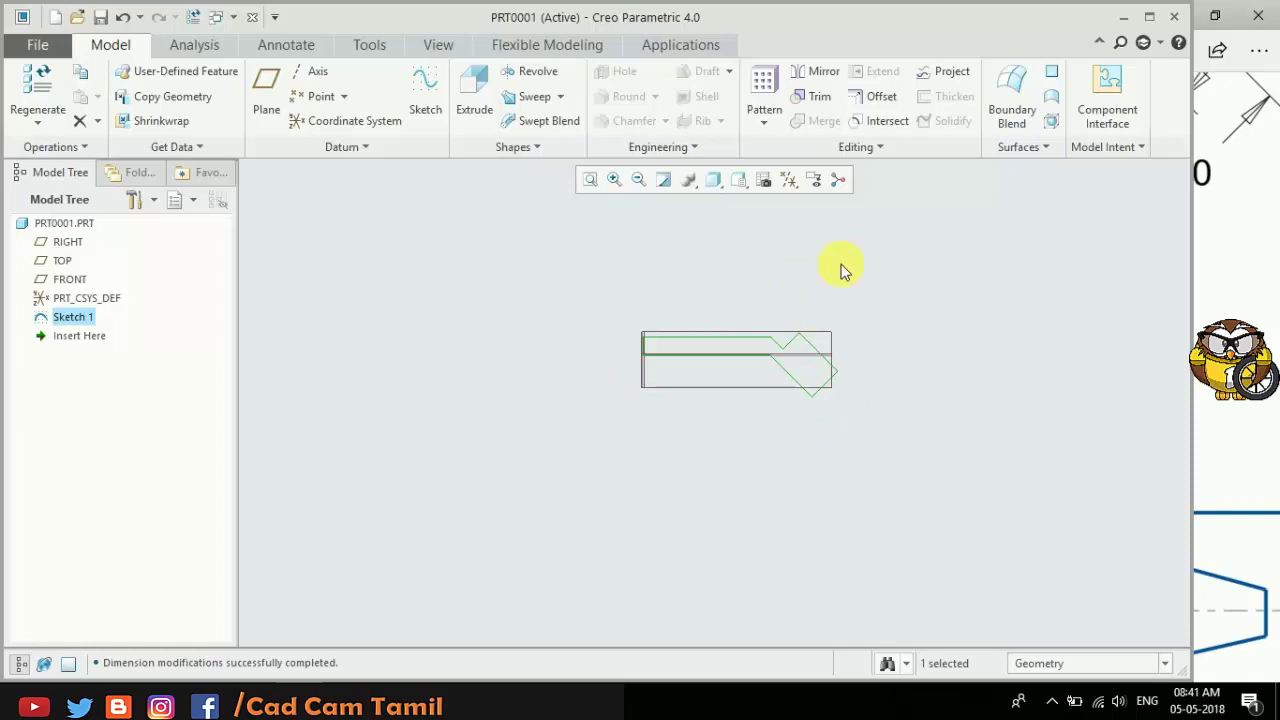
# Step: Start an extrusion of the sketch and check the reference drawing for its thickness
pyautogui.click(474, 100)
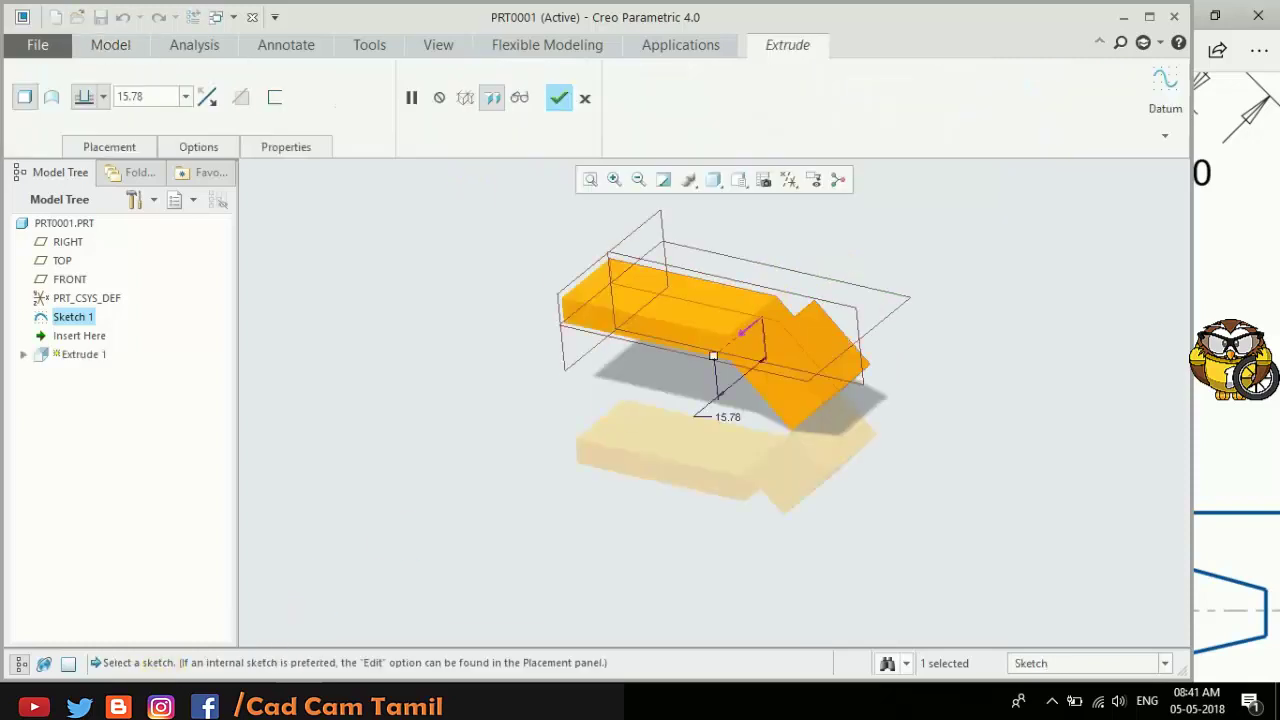
pyautogui.click(177, 700)
pyautogui.scroll(1, 434, 491)
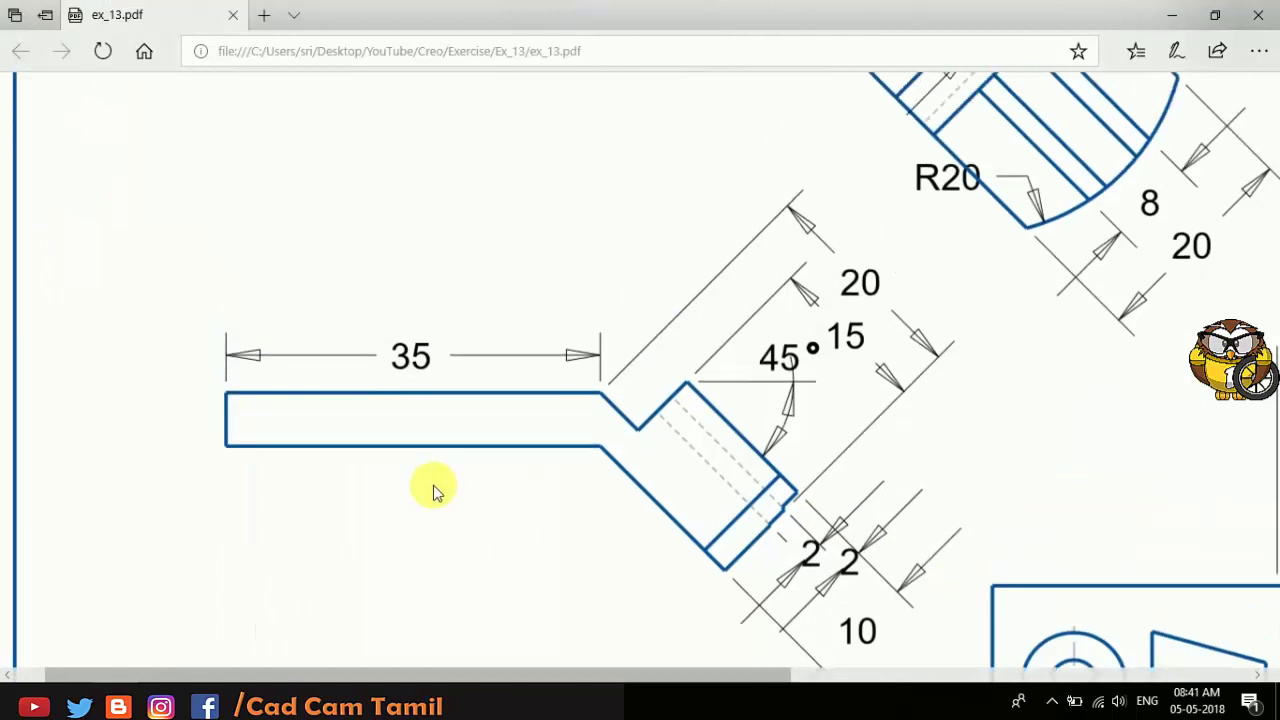
pyautogui.scroll(3, 1105, 425)
pyautogui.hscroll(2, 929, 414)
pyautogui.scroll(1, 423, 451)
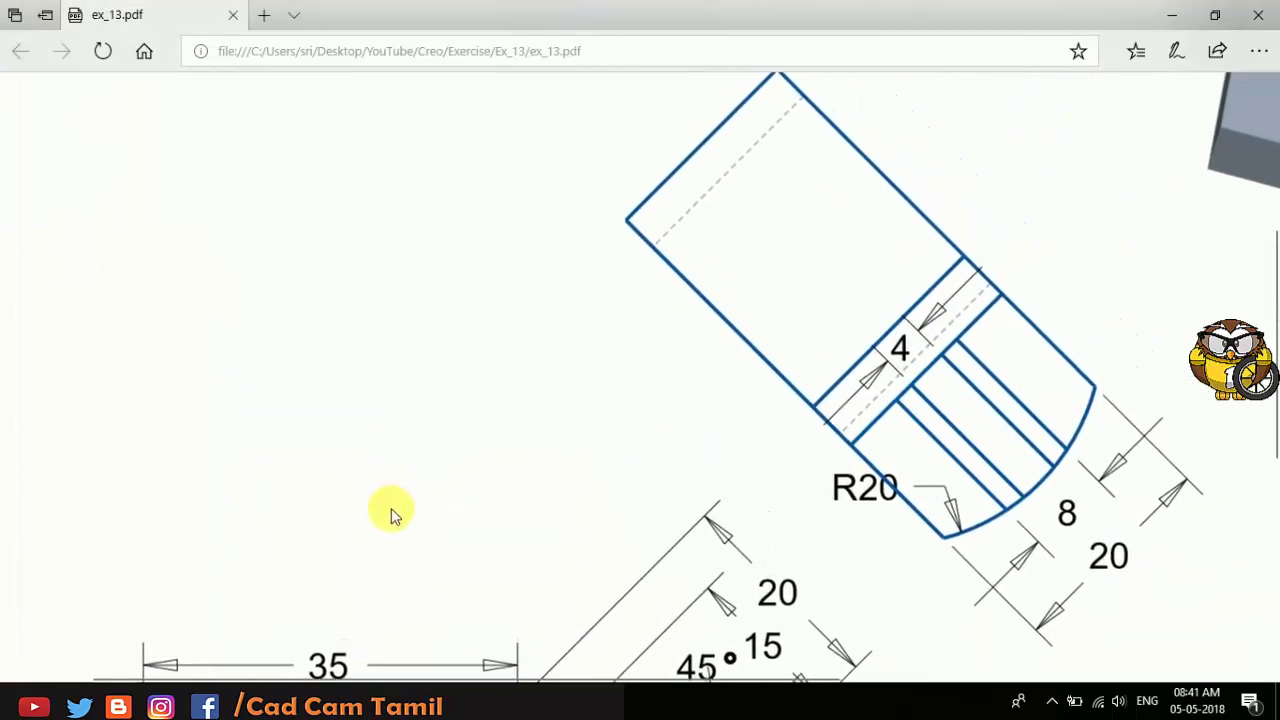
pyautogui.hscroll(2, 740, 460)
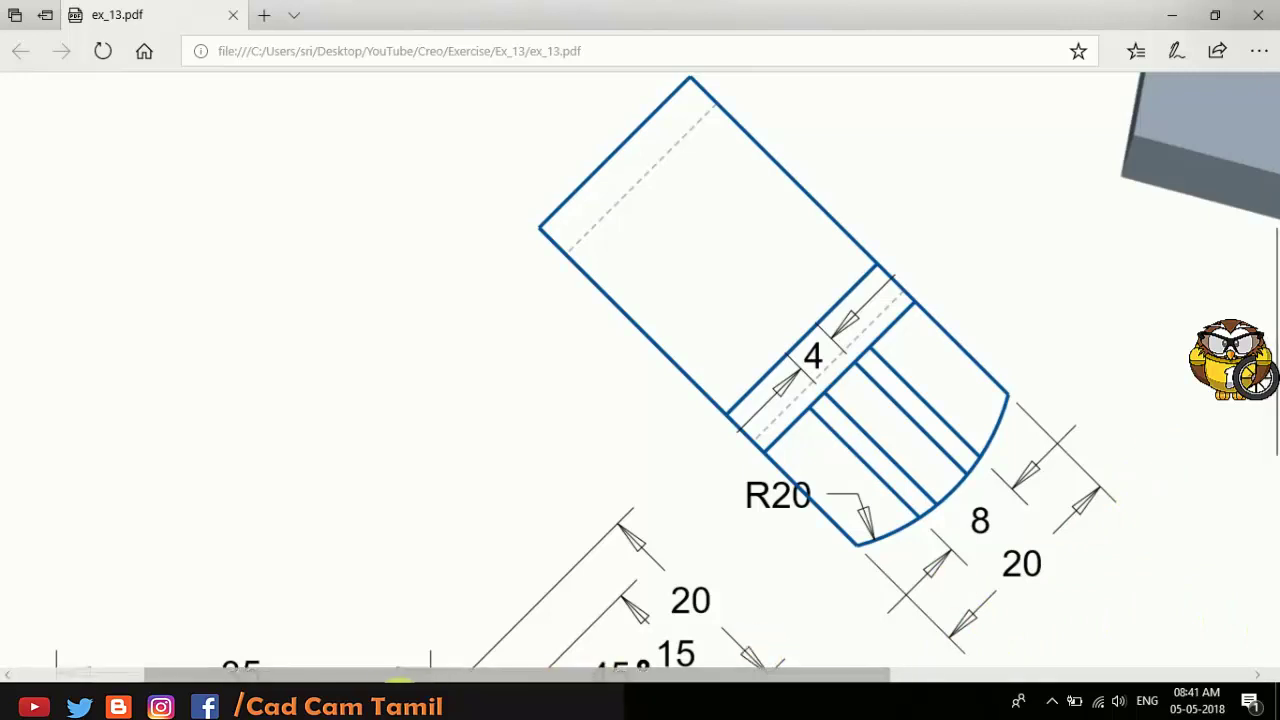
pyautogui.hotkey('alt', 'Tab')
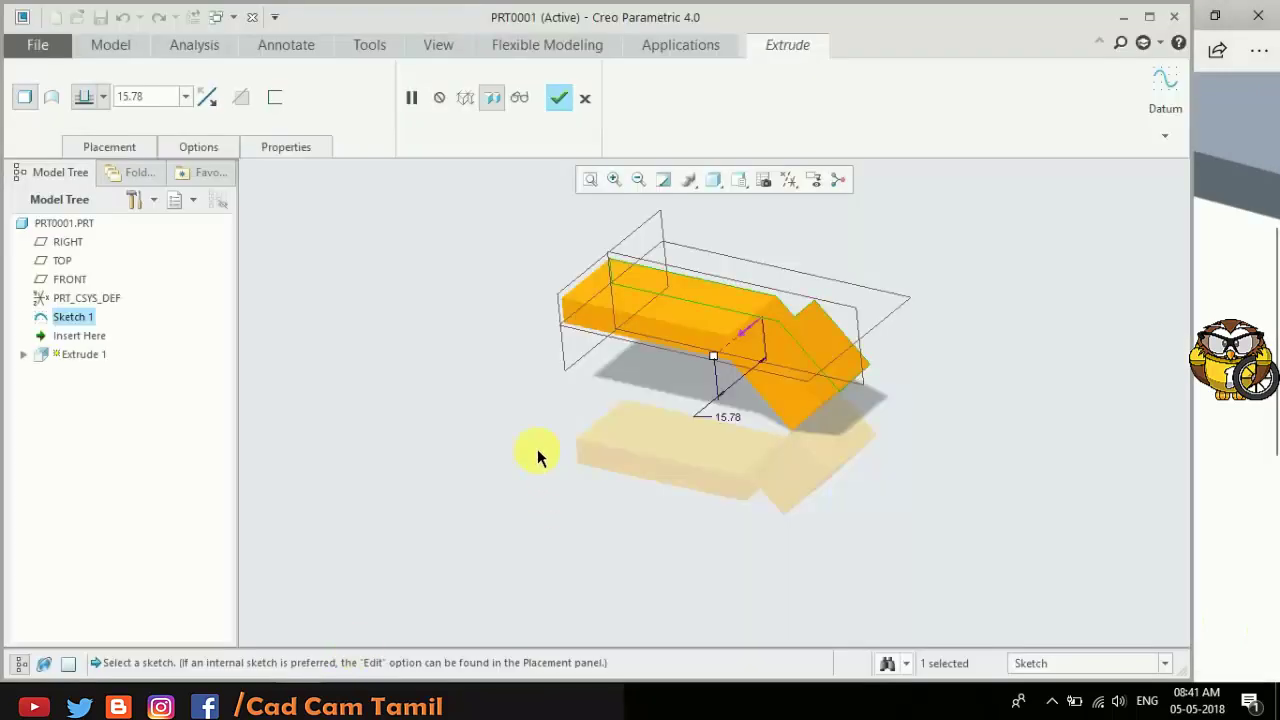
pyautogui.moveTo(608, 366)
pyautogui.mouseDown(button='middle')
pyautogui.moveTo(600, 417)
pyautogui.moveTo(586, 420)
pyautogui.mouseUp(button='middle')
pyautogui.scroll(2, 630, 424)
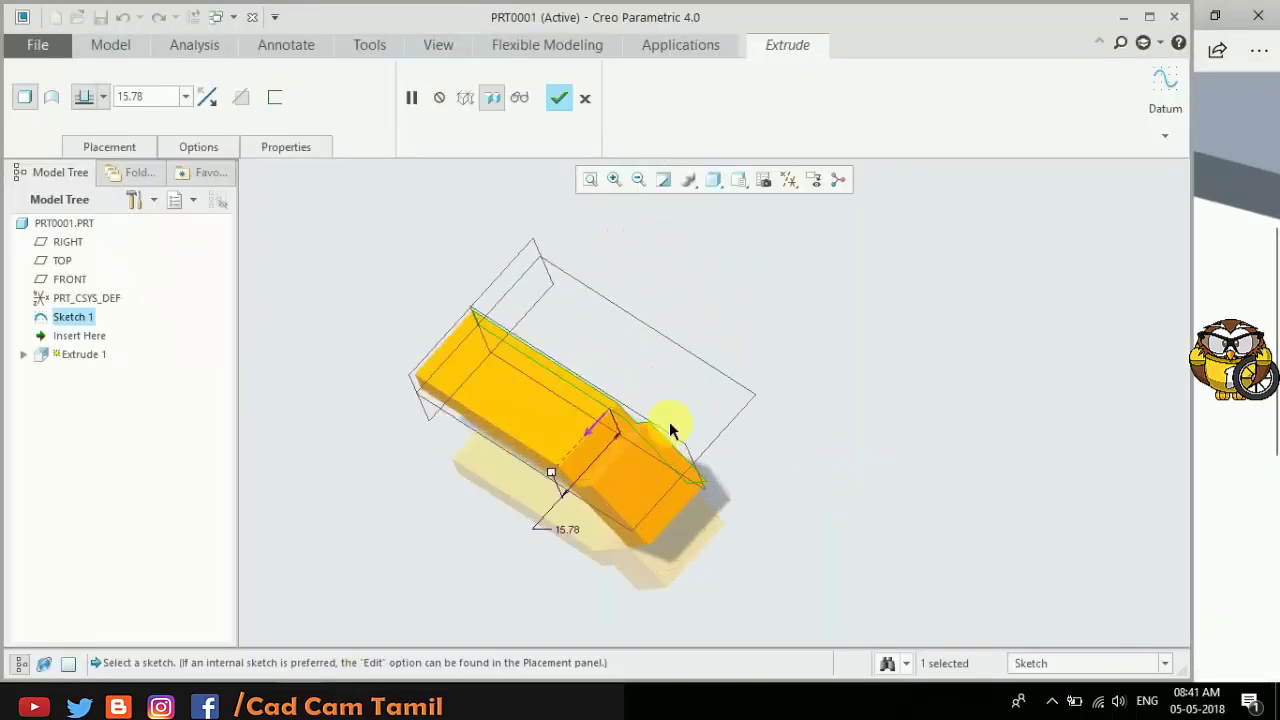
# Step: Set the extrude depth to 20, symmetric about the sketch, and complete the feature
pyautogui.doubleClick(150, 98)
pyautogui.write('20')
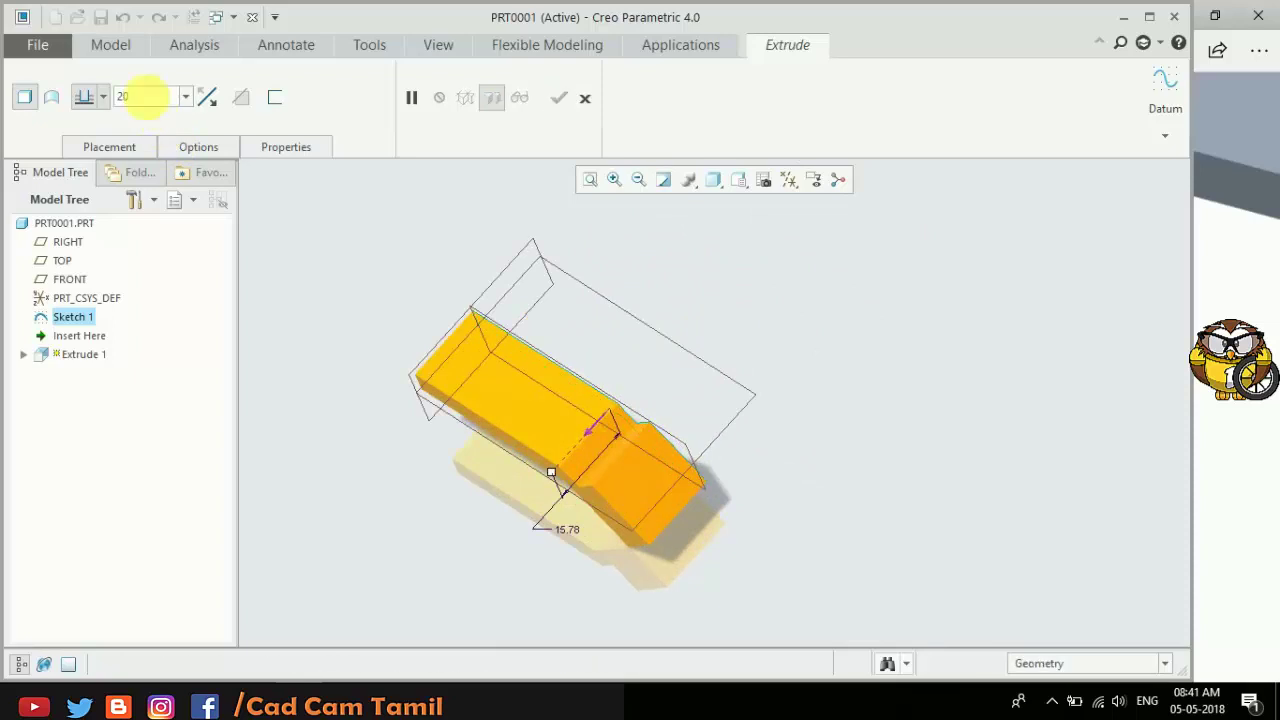
pyautogui.press('Return')
pyautogui.click(103, 96)
pyautogui.click(82, 152)
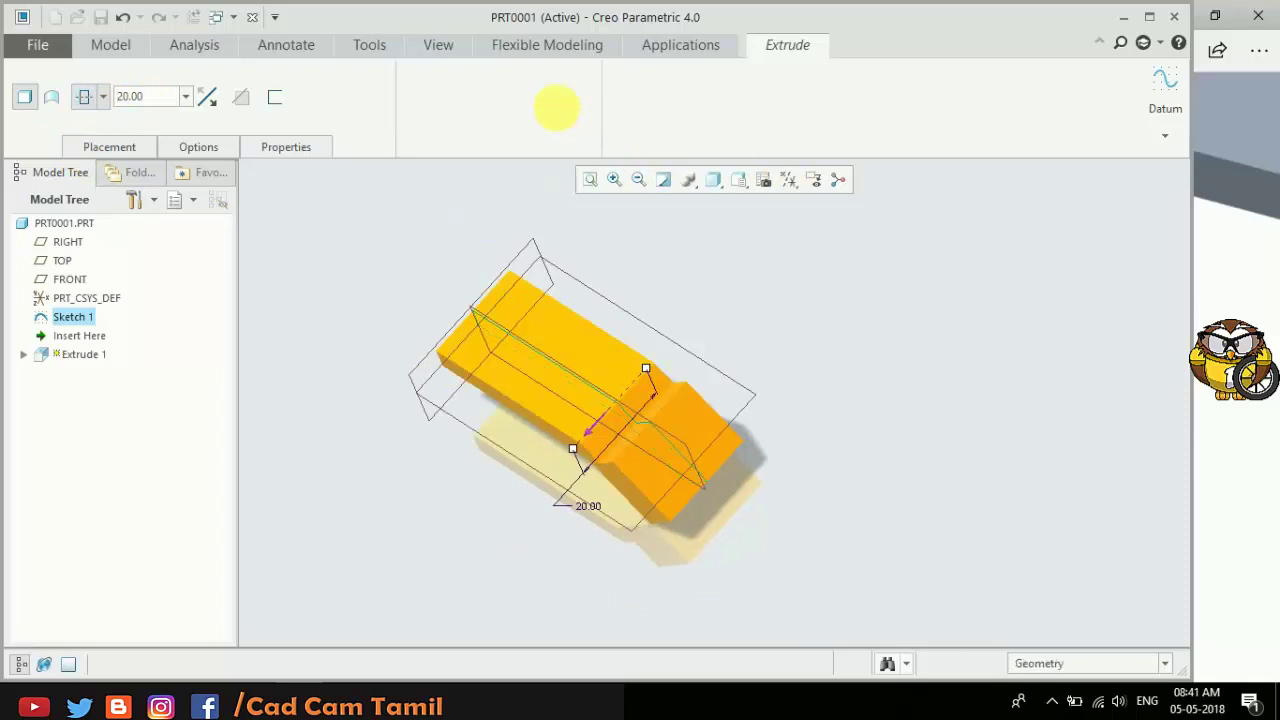
pyautogui.click(558, 98)
pyautogui.moveTo(701, 381)
pyautogui.mouseDown(button='middle')
pyautogui.moveTo(768, 297)
pyautogui.moveTo(746, 380)
pyautogui.moveTo(771, 354)
pyautogui.moveTo(756, 381)
pyautogui.moveTo(763, 329)
pyautogui.moveTo(746, 314)
pyautogui.moveTo(731, 394)
pyautogui.mouseUp(button='middle')
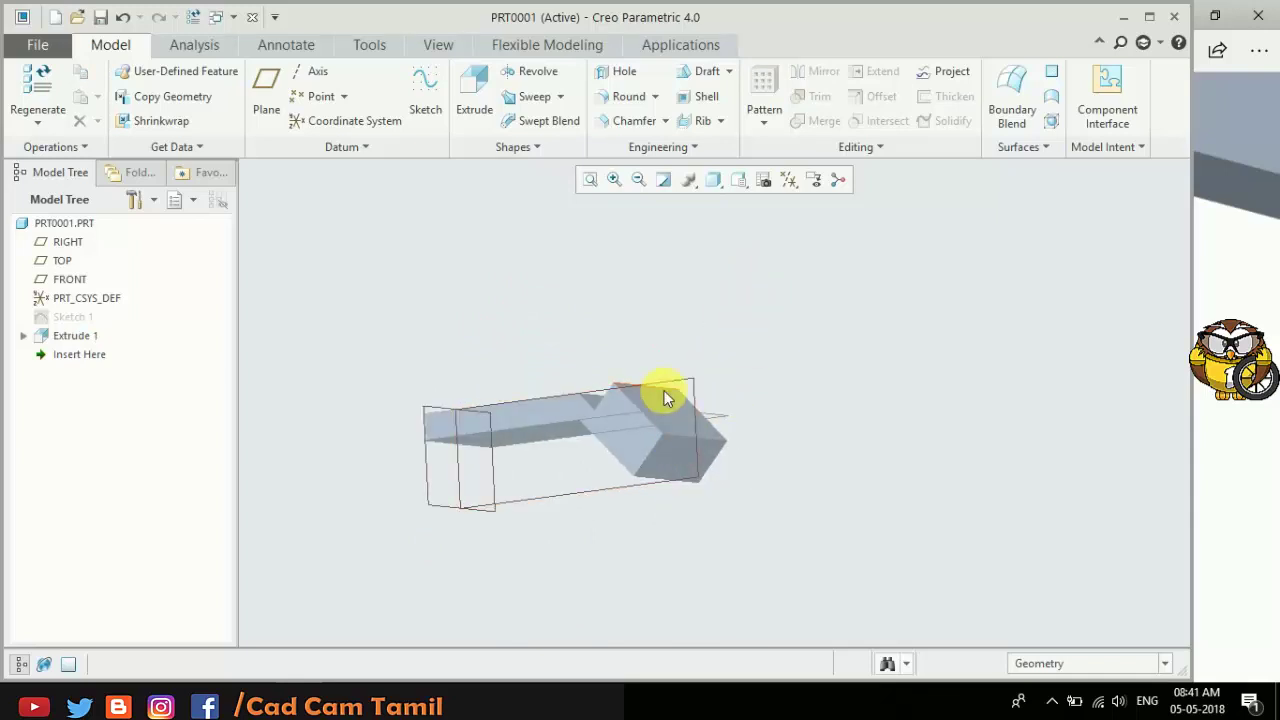
# Step: Bring up the ex_13.pdf drawing in Edge and zoom to show the slot dimensions
pyautogui.click(118, 682)
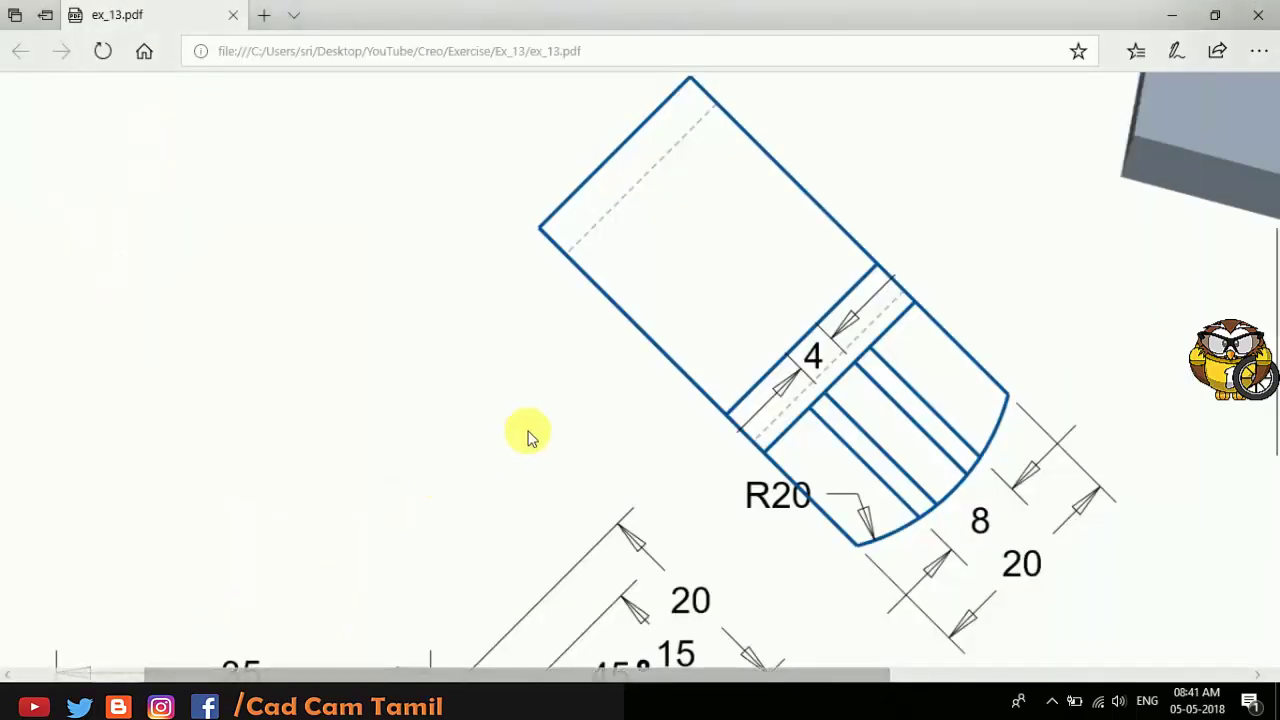
pyautogui.keyDown('ctrl'); pyautogui.scroll(-3, 366, 269); pyautogui.keyUp('ctrl')
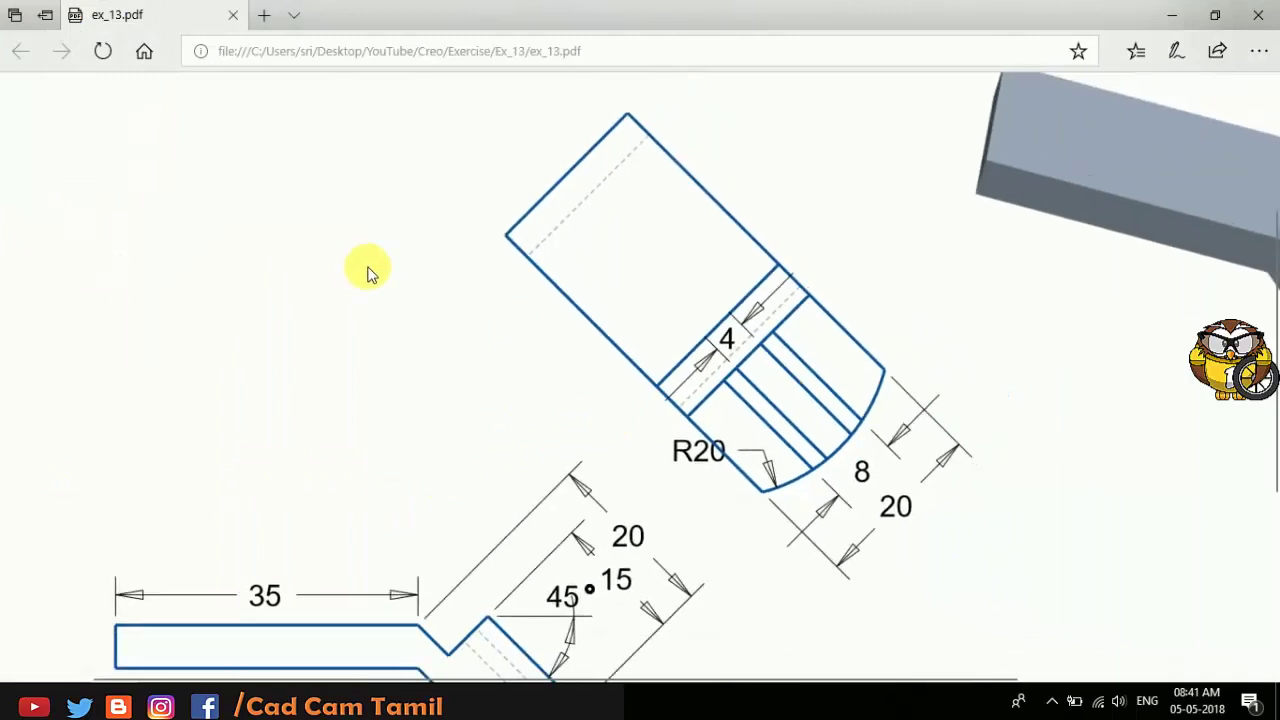
pyautogui.scroll(1, 770, 295)
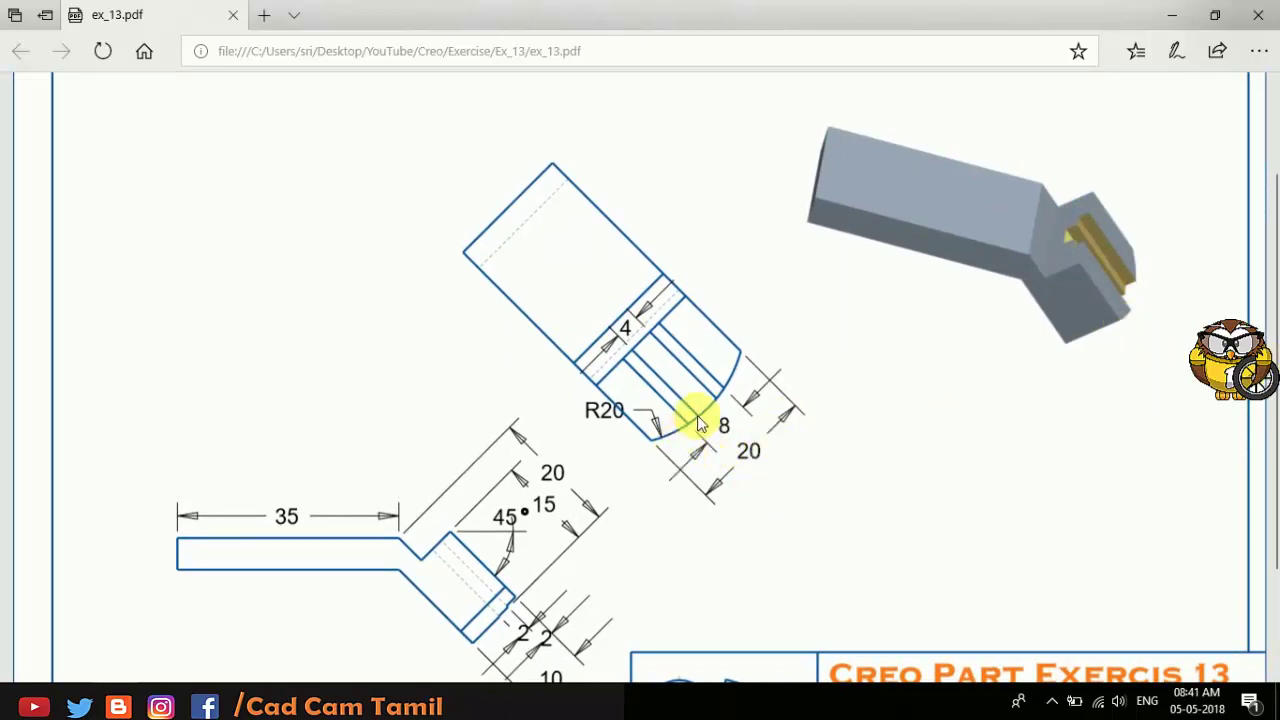
# Step: Start a sketch on the bar's angled end face, viewed flat with No Hidden display
pyautogui.click(330, 704)
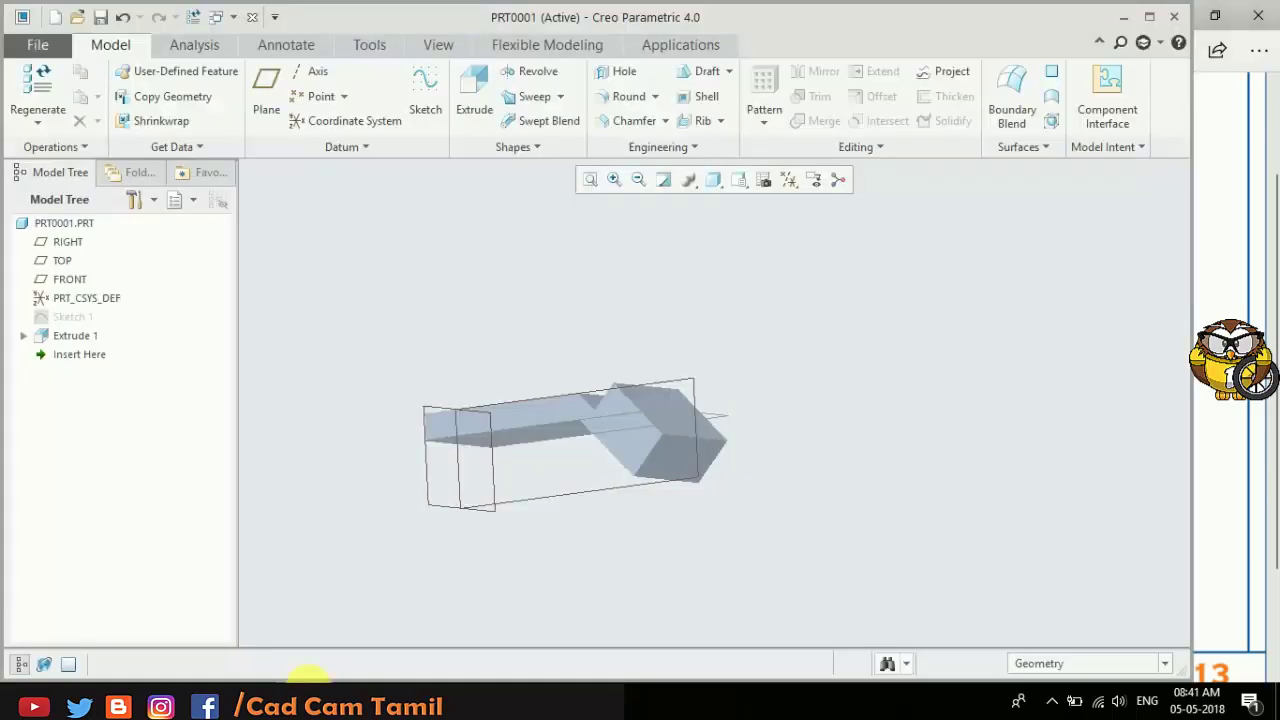
pyautogui.click(667, 470)
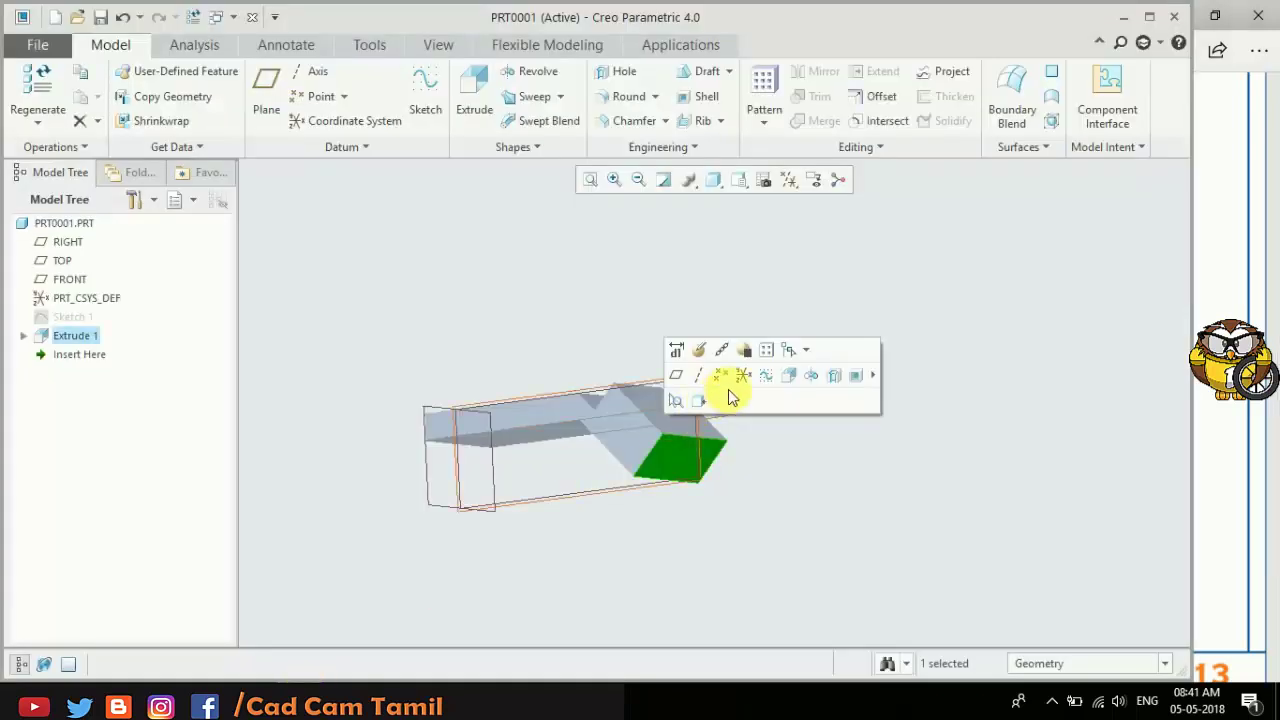
pyautogui.click(760, 383)
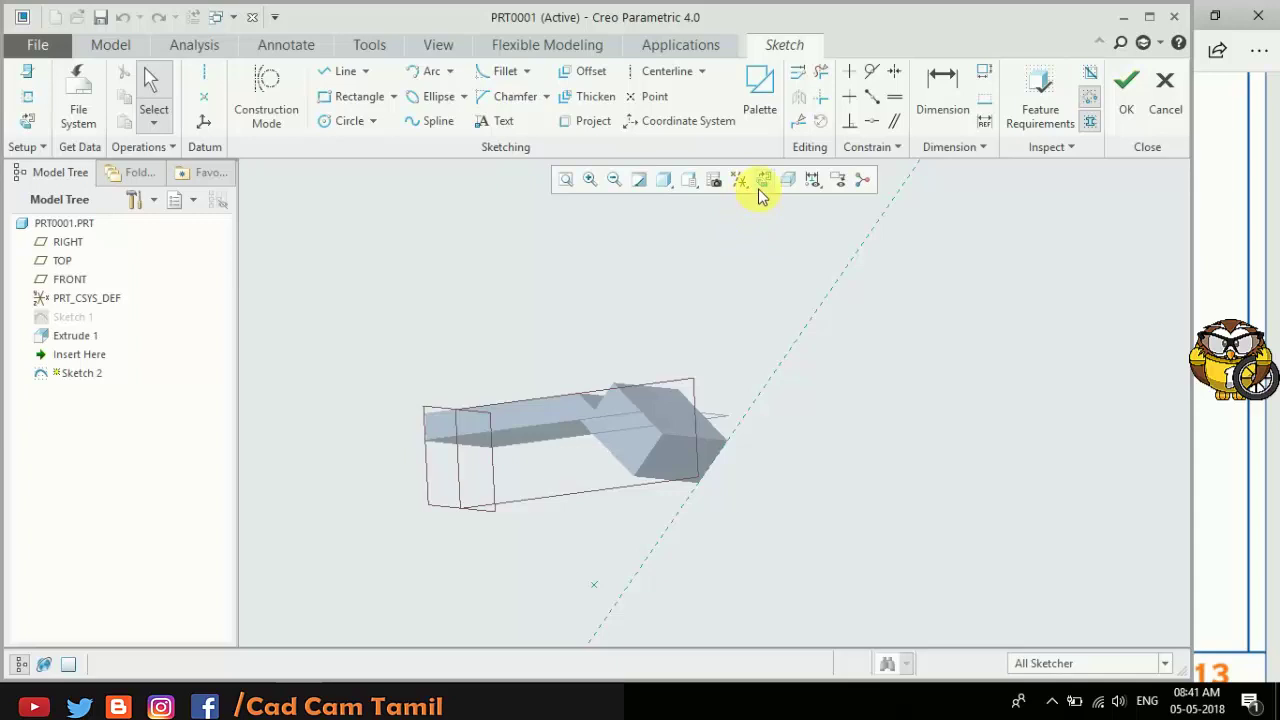
pyautogui.click(763, 181)
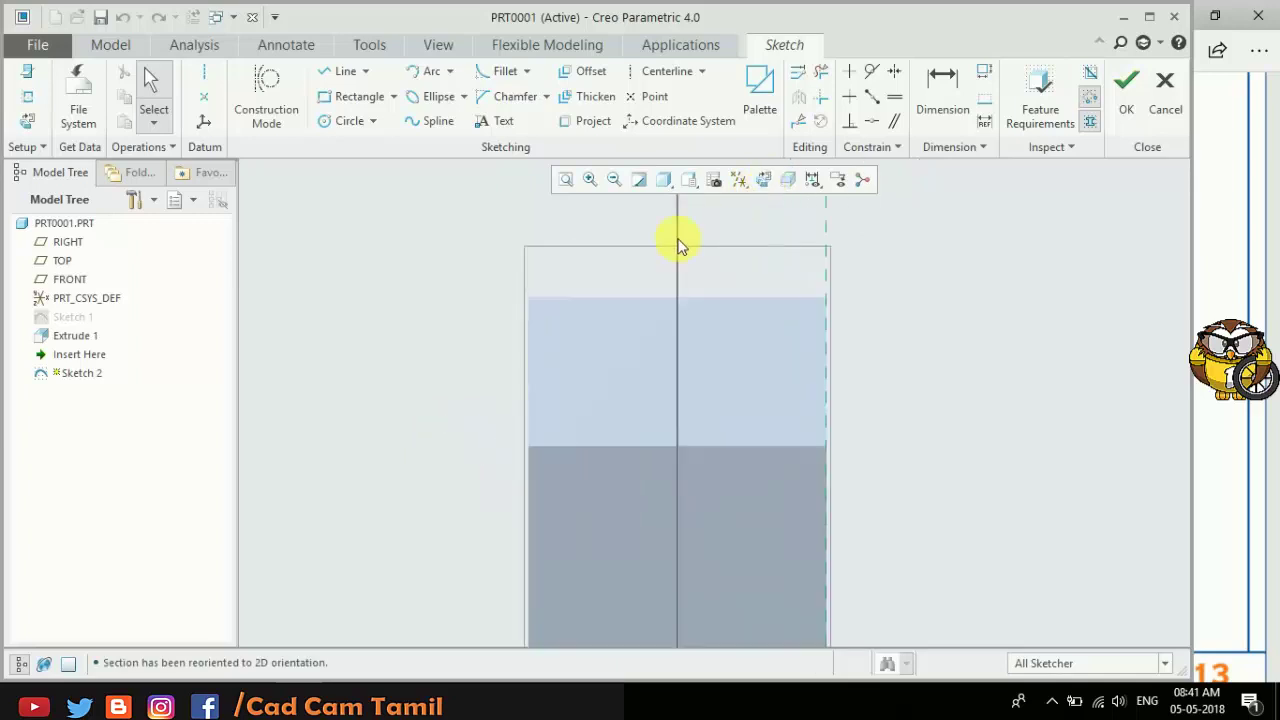
pyautogui.click(663, 181)
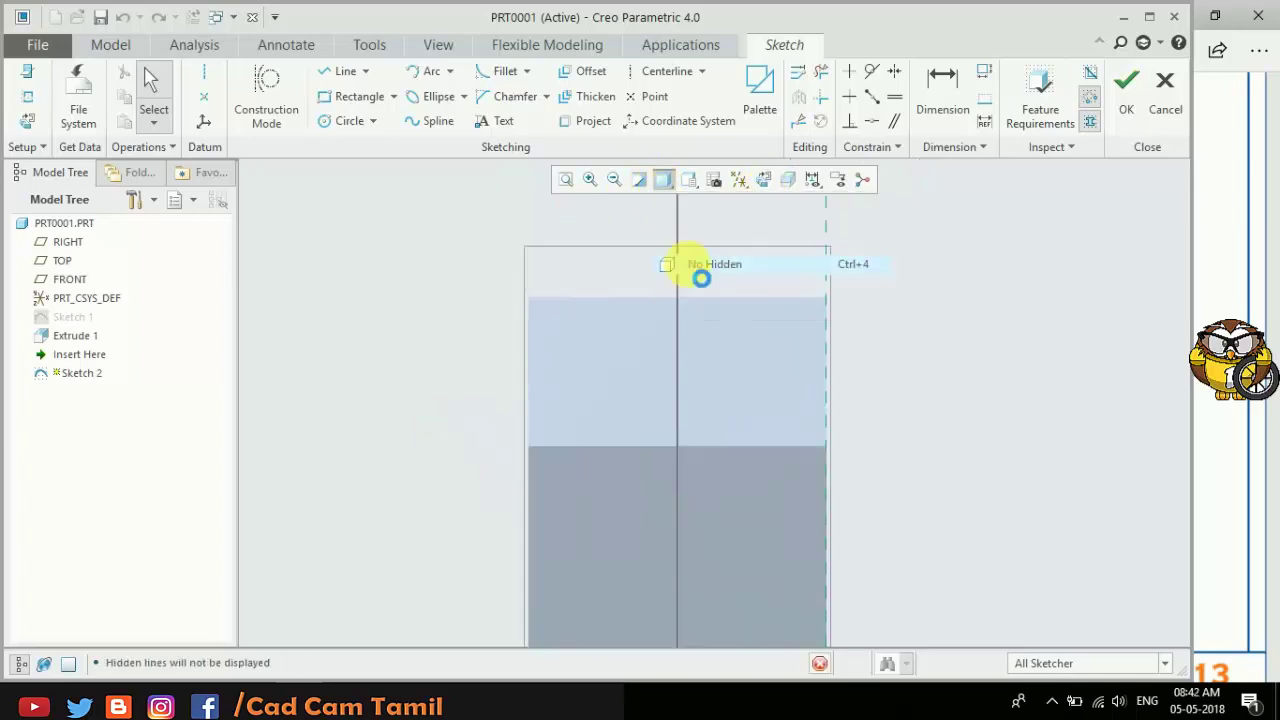
pyautogui.click(690, 264)
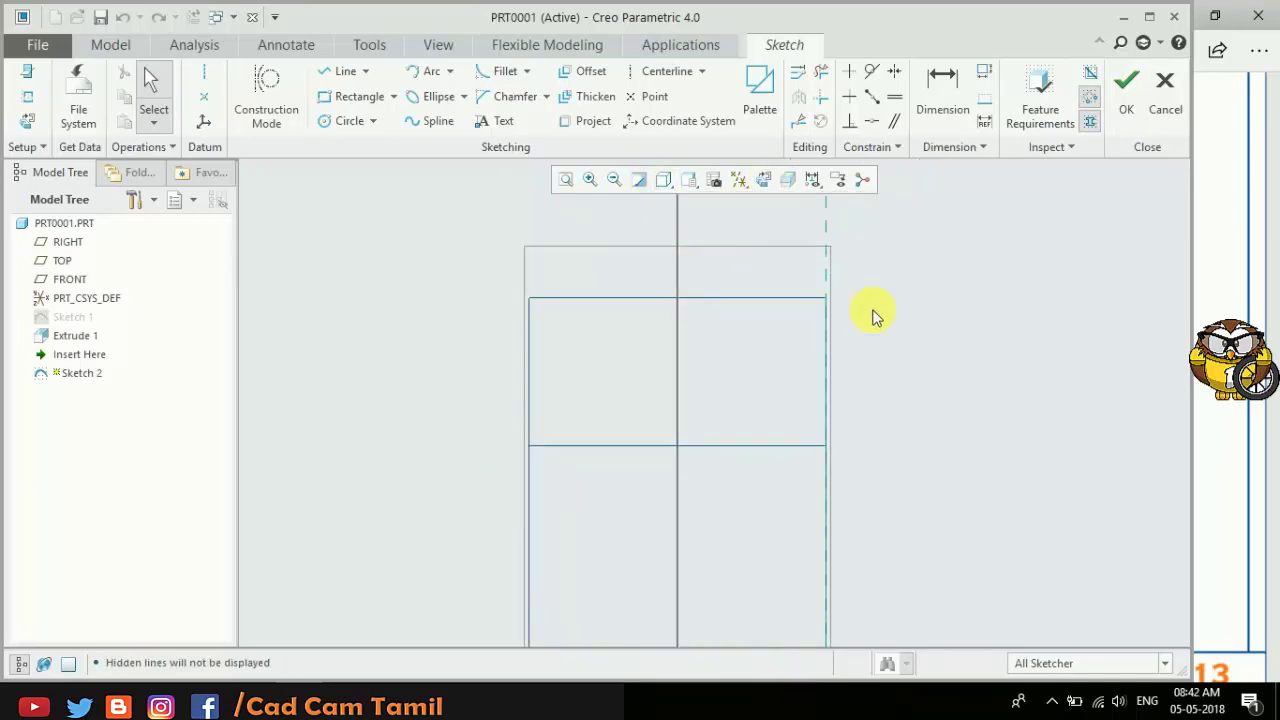
# Step: Draw the closed stepped T-shaped profile with connected line segments
pyautogui.click(336, 74)
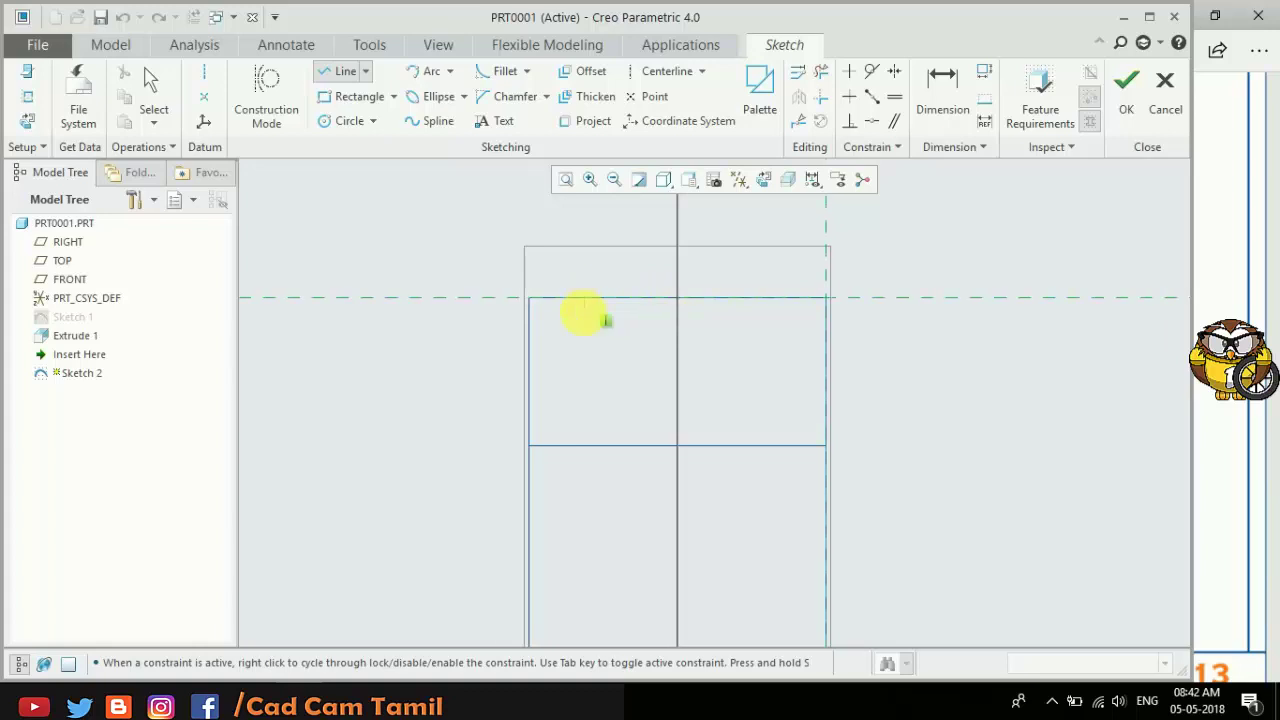
pyautogui.click(586, 342)
pyautogui.click(629, 342)
pyautogui.click(629, 385)
pyautogui.click(733, 342)
pyautogui.click(771, 345)
pyautogui.click(765, 298)
pyautogui.click(584, 298)
pyautogui.middleClick(600, 309)
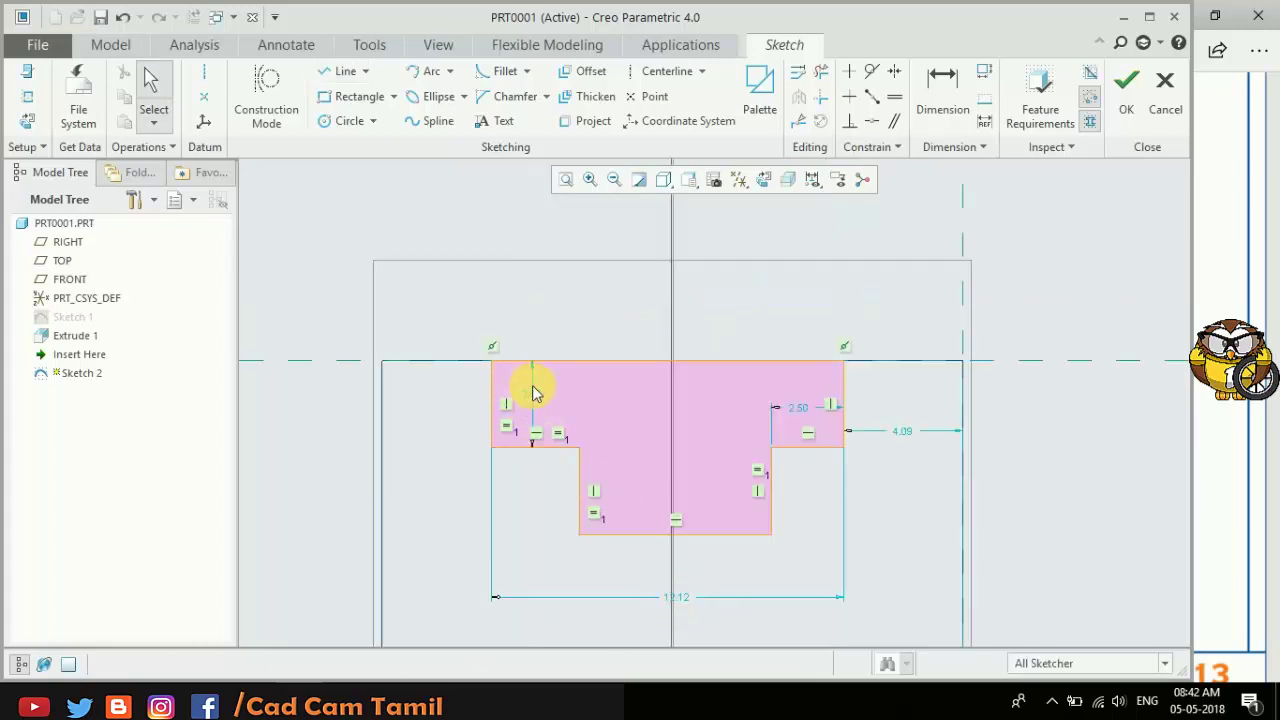
pyautogui.middleClick(451, 371)
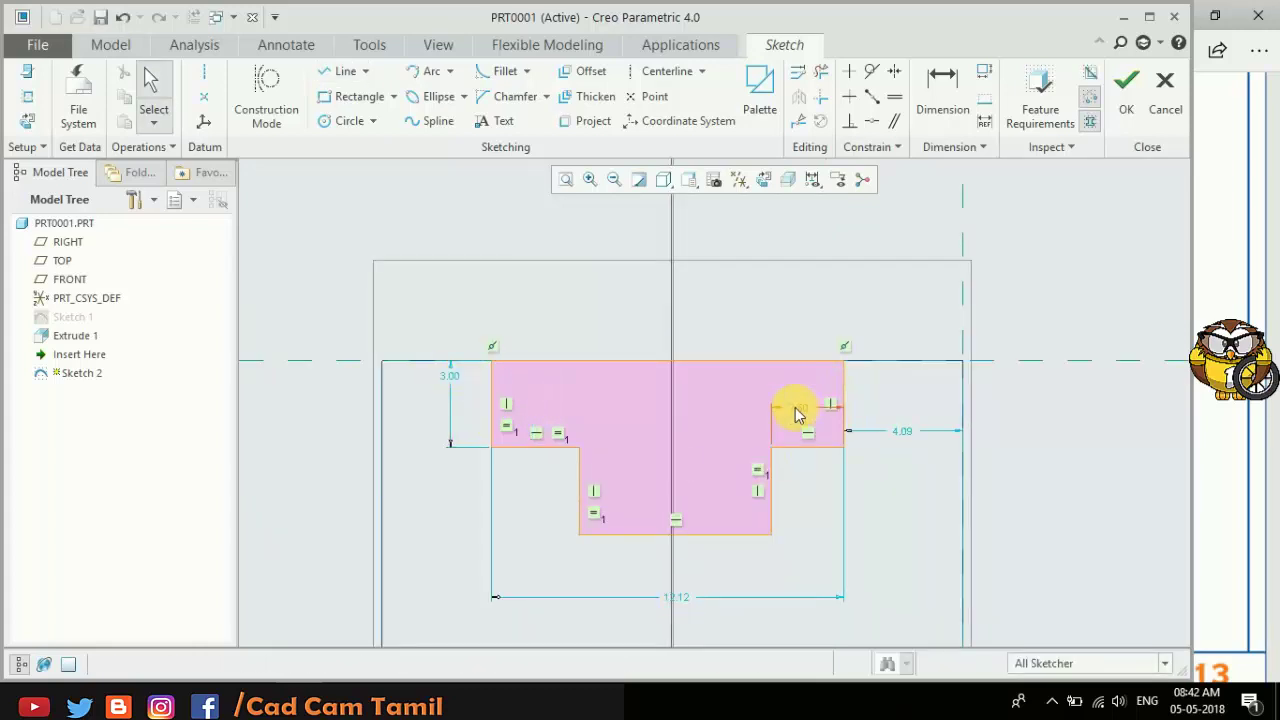
pyautogui.middleClick(800, 495)
pyautogui.hotkey('alt', 'Tab')
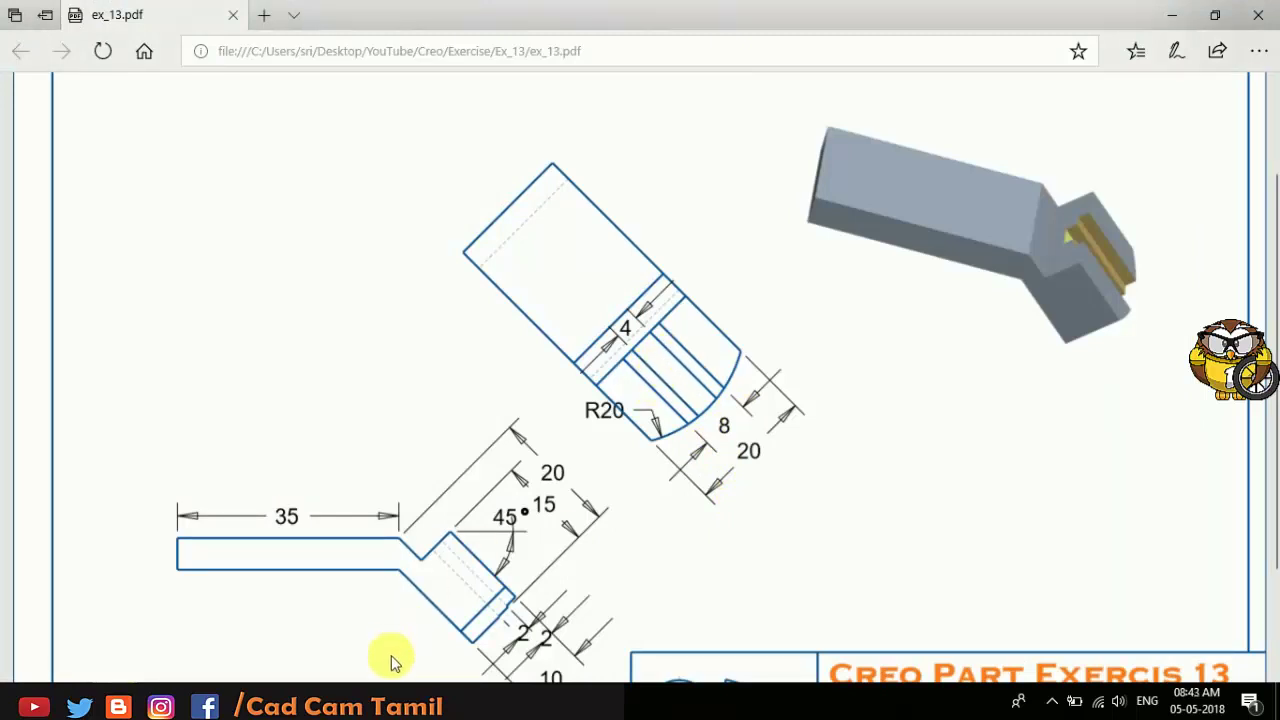
# Step: Set the profile's overall bottom width to 8
pyautogui.click(300, 605)
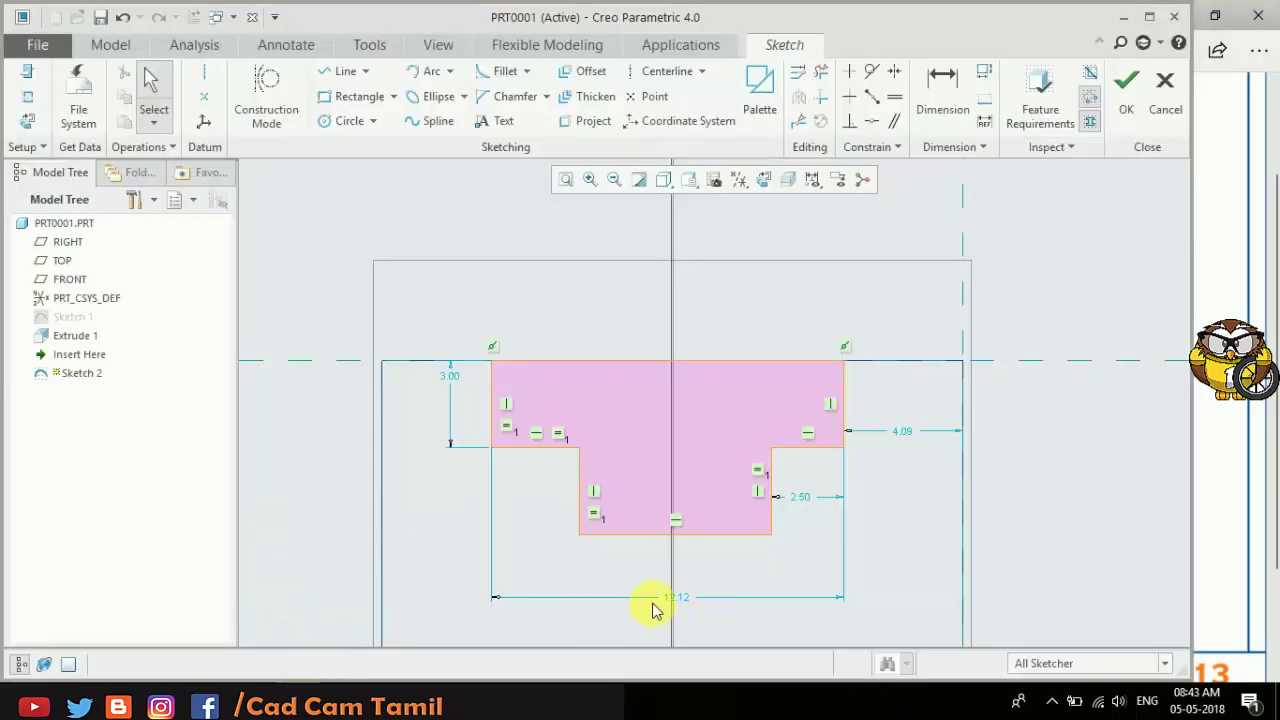
pyautogui.doubleClick(674, 598)
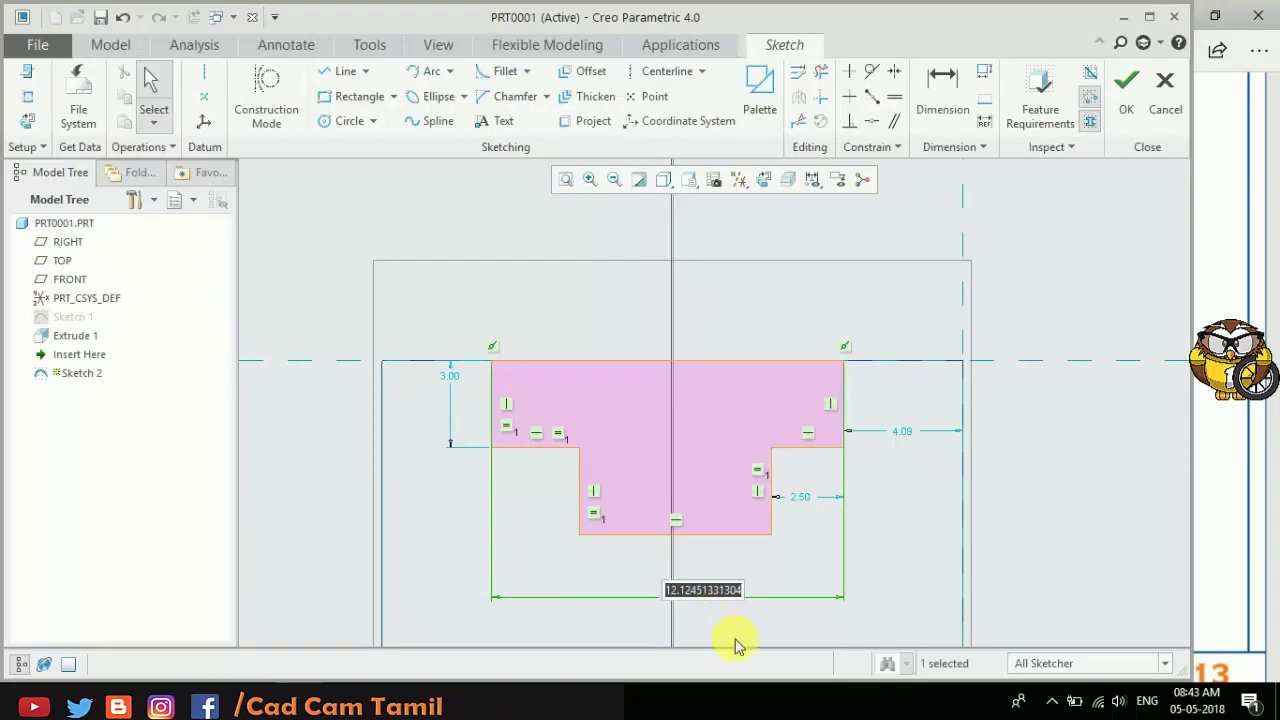
pyautogui.write('8')
pyautogui.press('Return')
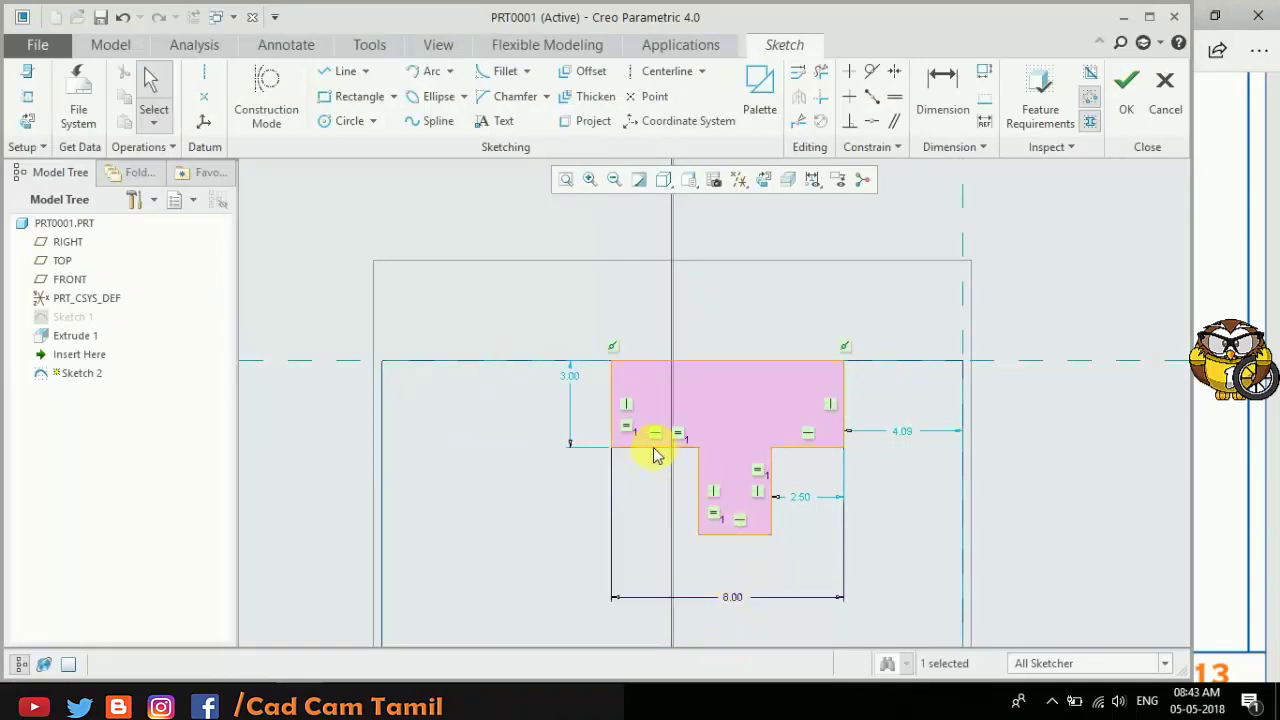
# Step: Dimension the left and right steps to 2 wide each
pyautogui.click(943, 105)
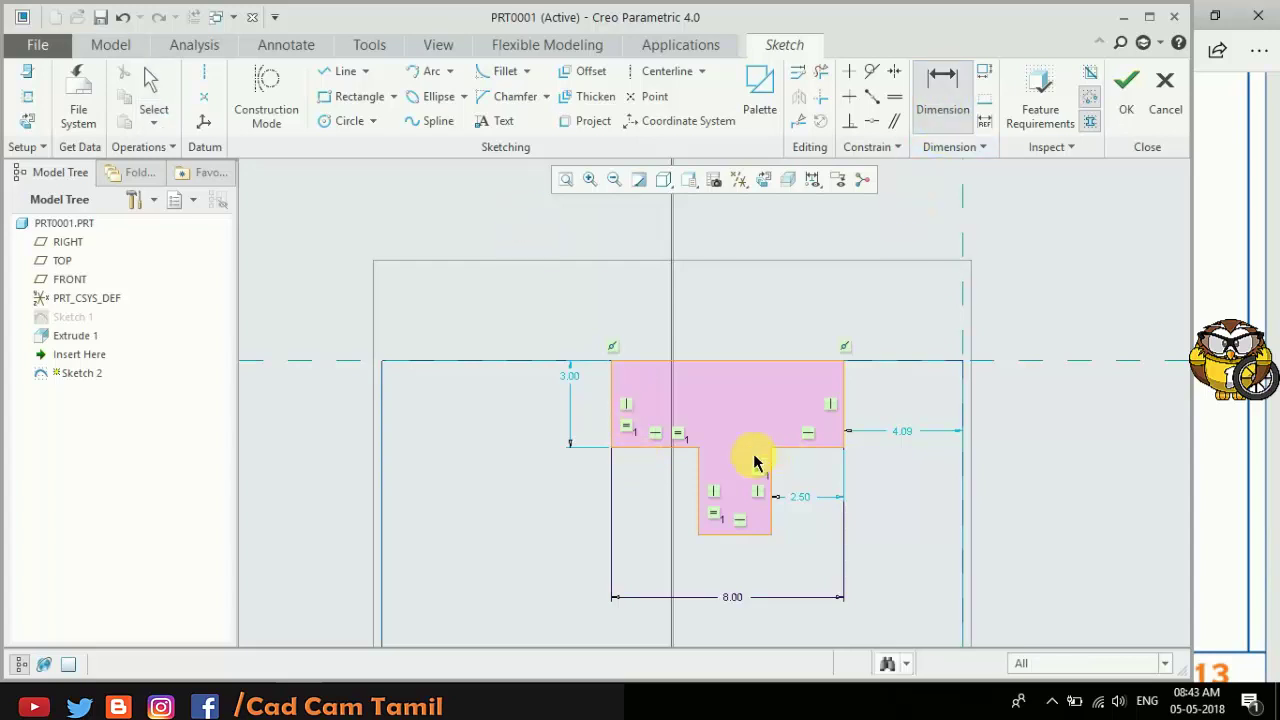
pyautogui.click(664, 448)
pyautogui.middleClick(657, 491)
pyautogui.write('2')
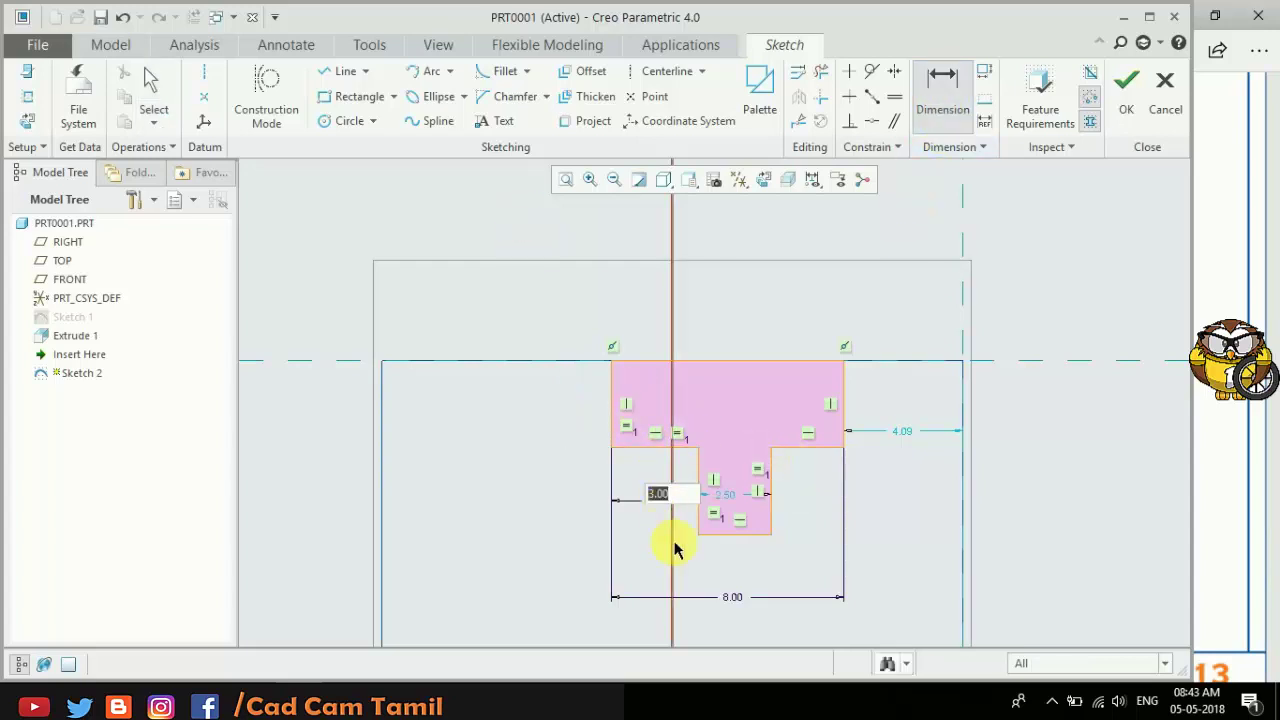
pyautogui.press('Return')
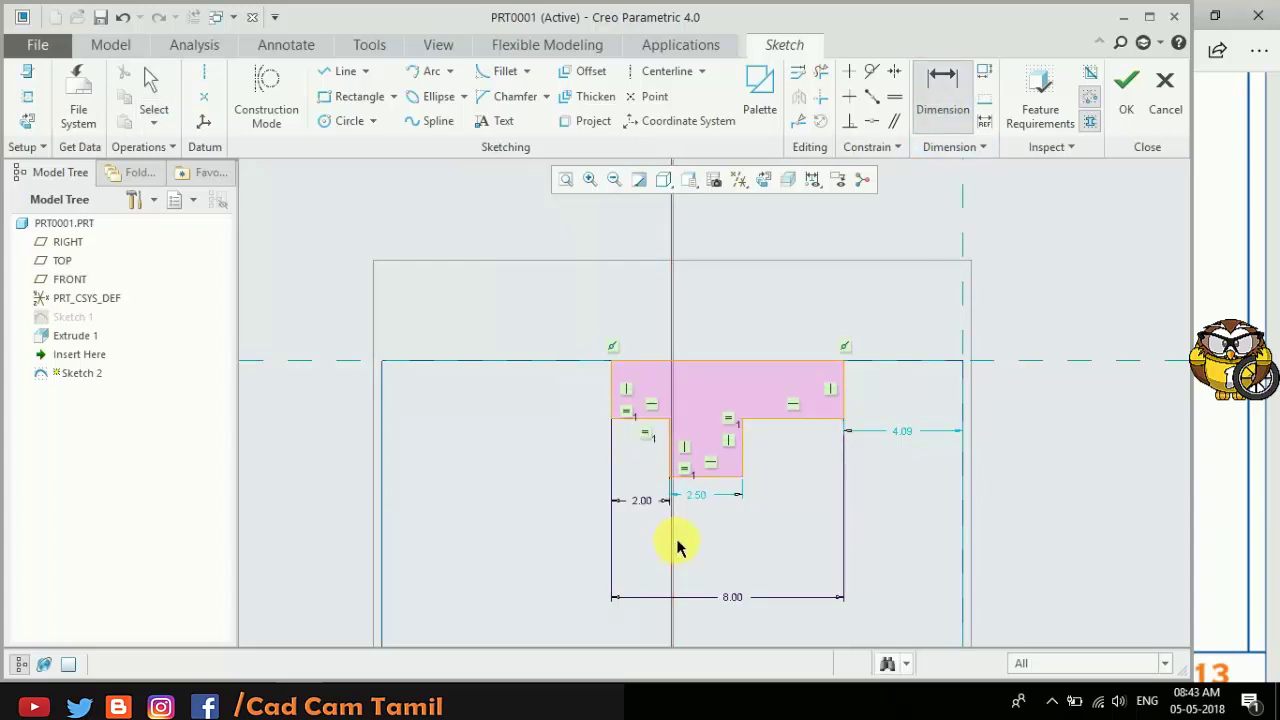
pyautogui.middleClick(782, 476)
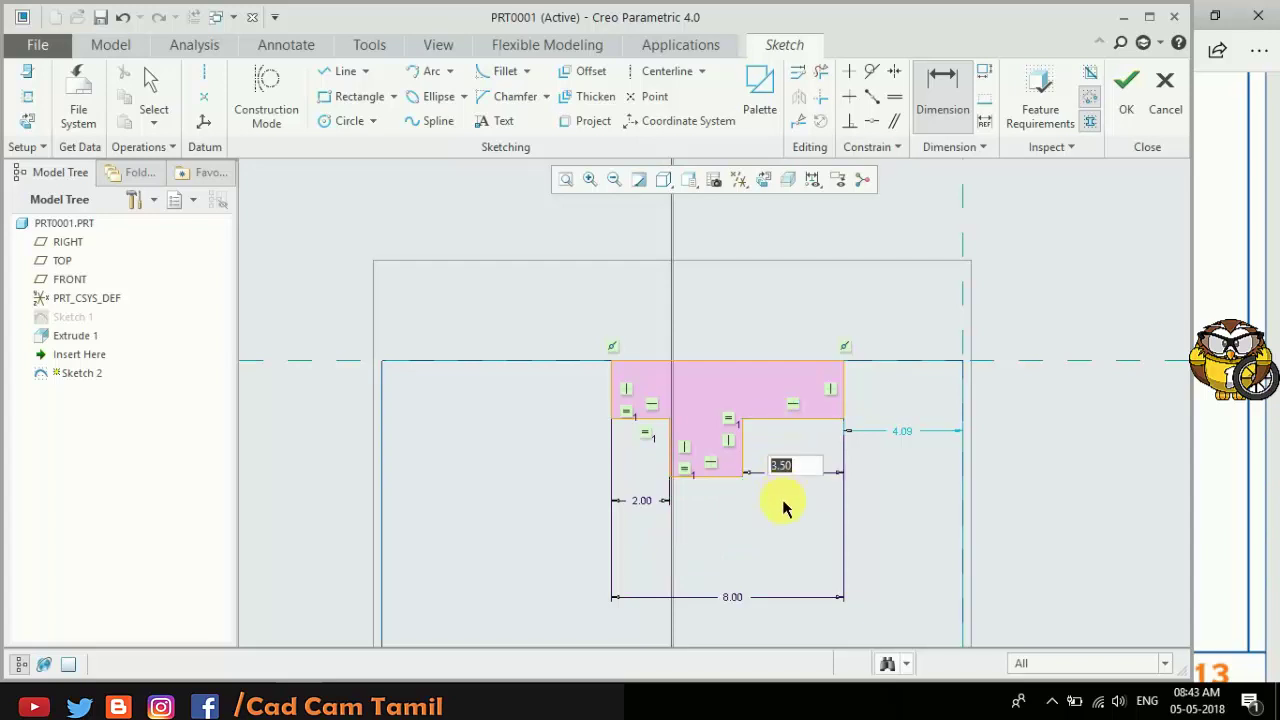
pyautogui.write('2')
pyautogui.press('Return')
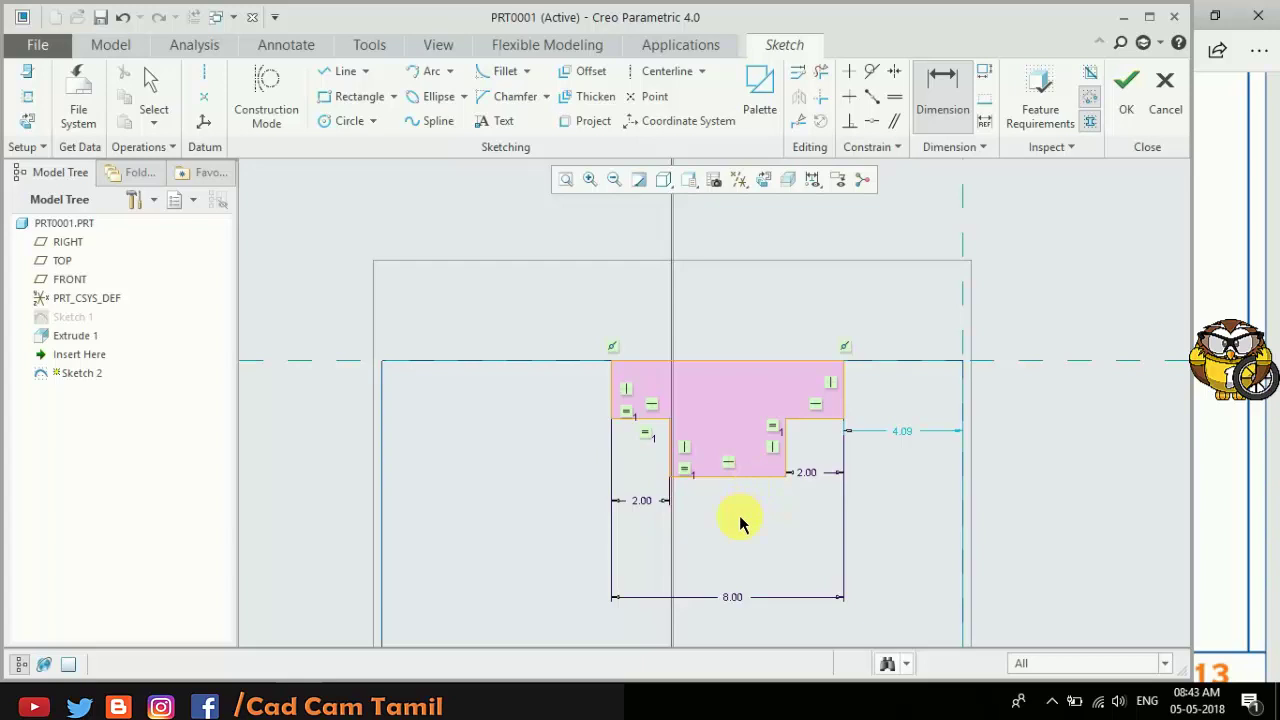
pyautogui.middleClick(745, 525)
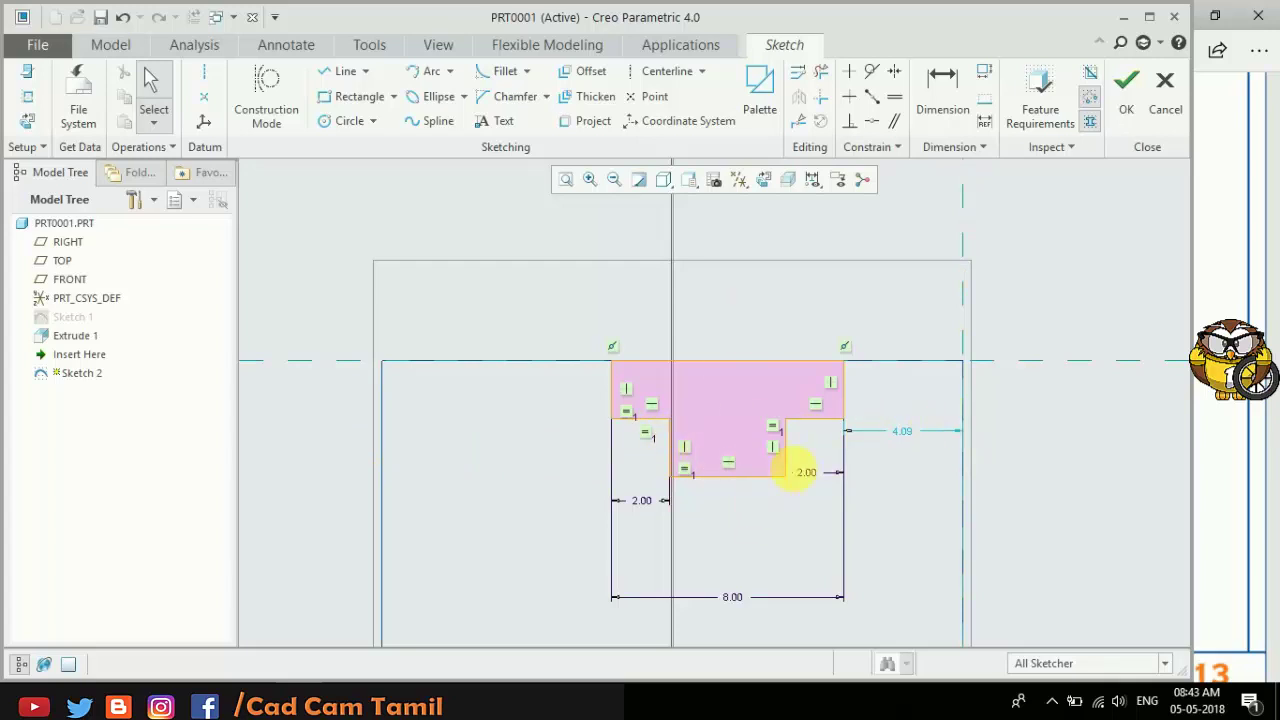
# Step: Set the right-side offset to 6 and finish the sketch
pyautogui.doubleClick(903, 435)
pyautogui.write('6')
pyautogui.press('Return')
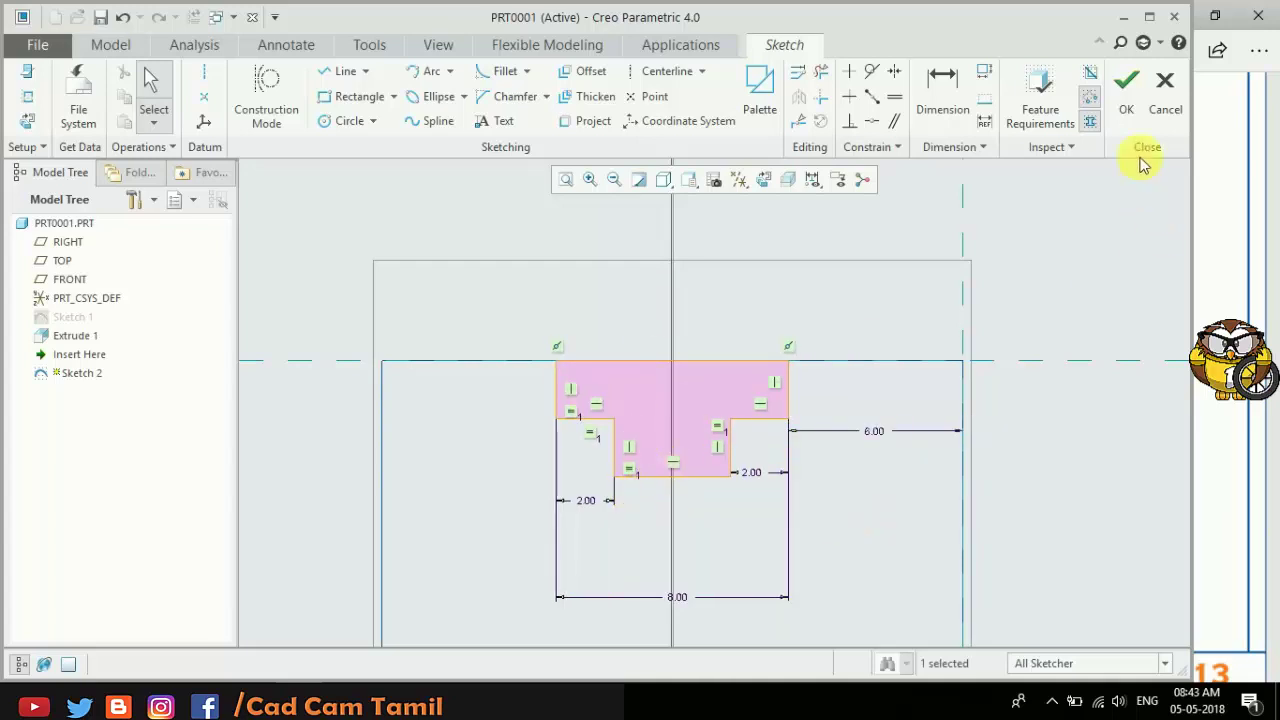
pyautogui.click(1123, 97)
# Step: Extrude the T sketch as a 15.00-deep material-removing cut into the angled end
pyautogui.moveTo(630, 388)
pyautogui.mouseDown(button='middle')
pyautogui.moveTo(686, 449)
pyautogui.moveTo(723, 448)
pyautogui.mouseUp(button='middle')
pyautogui.click(487, 108)
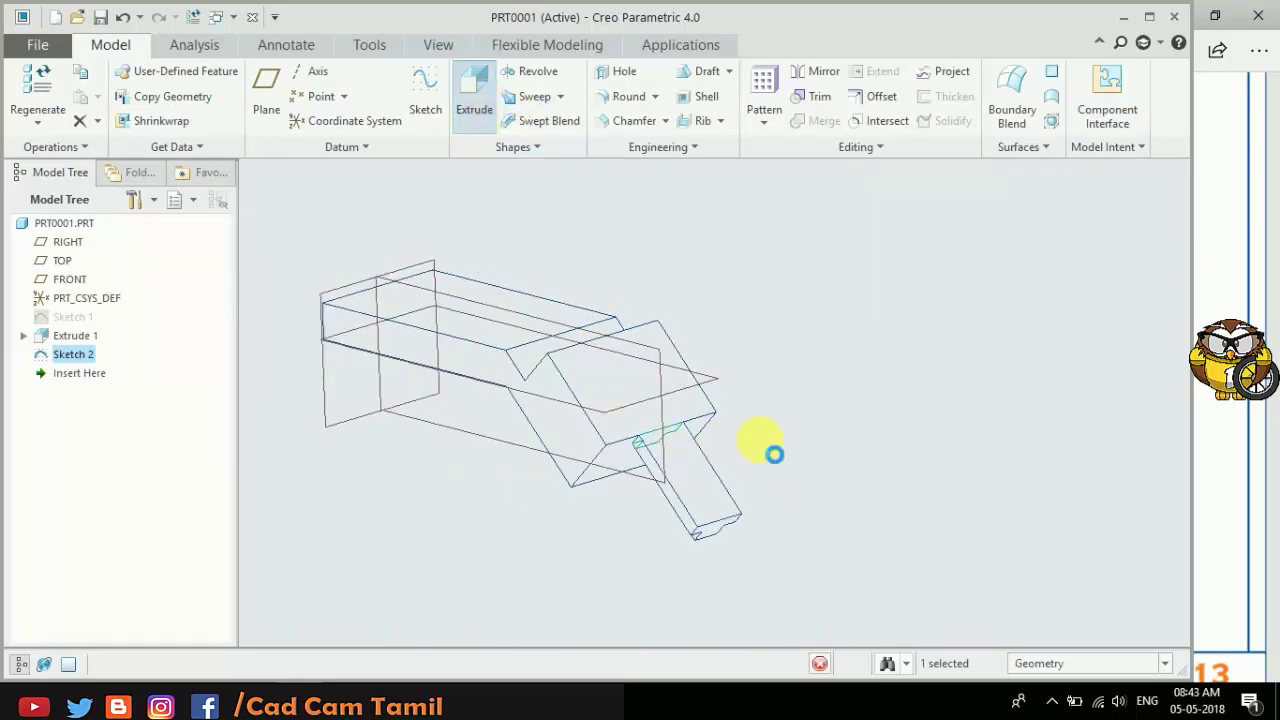
pyautogui.moveTo(866, 488); pyautogui.dragTo(866, 466, button='middle')
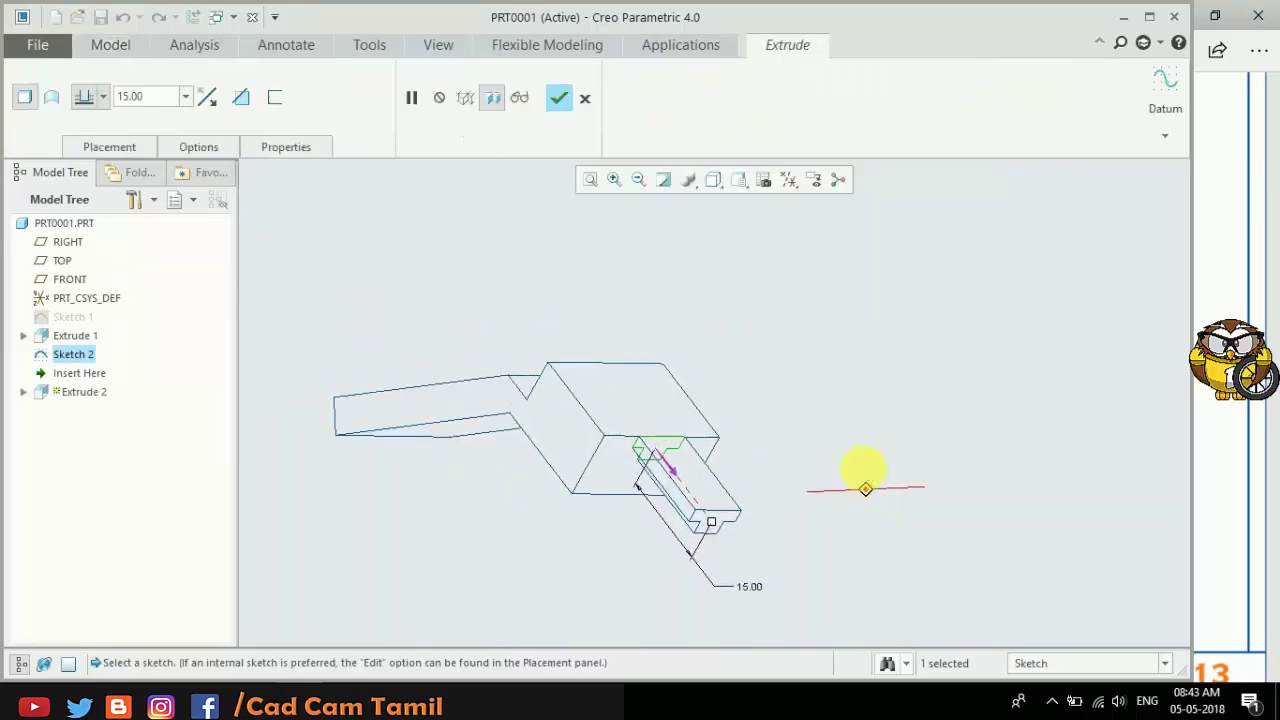
pyautogui.click(712, 186)
pyautogui.click(745, 240)
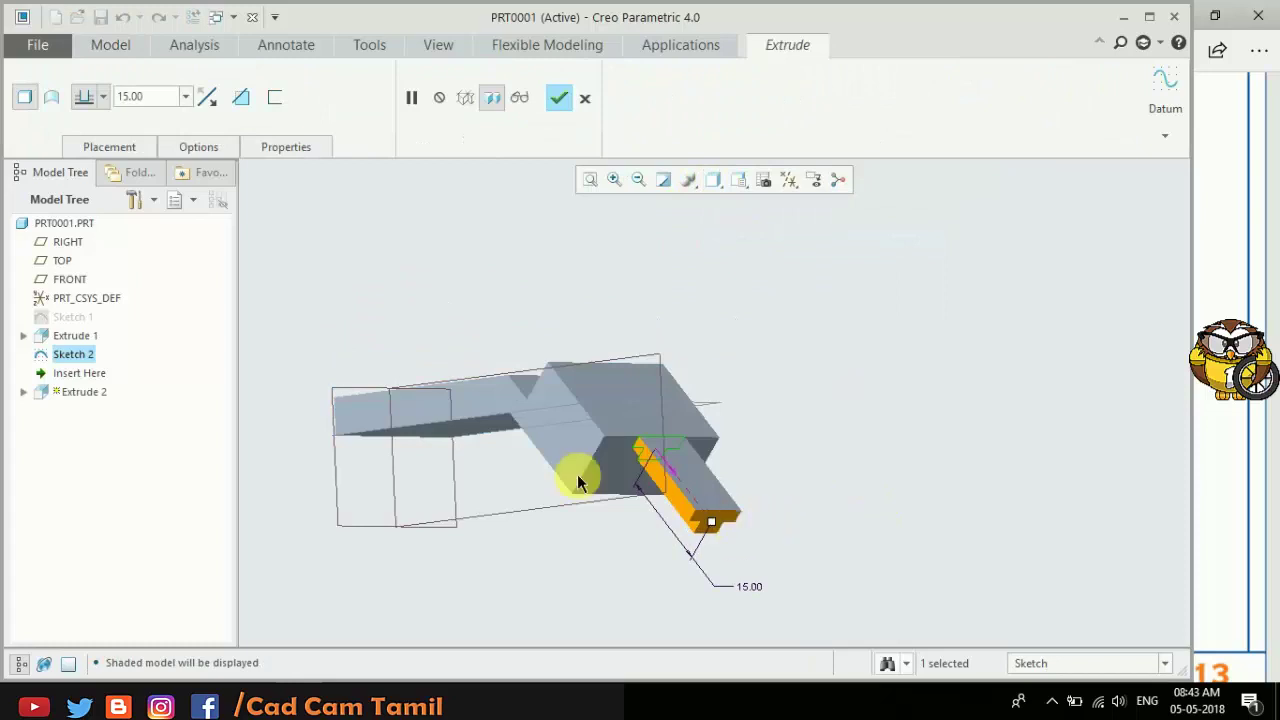
pyautogui.click(241, 96)
pyautogui.click(207, 96)
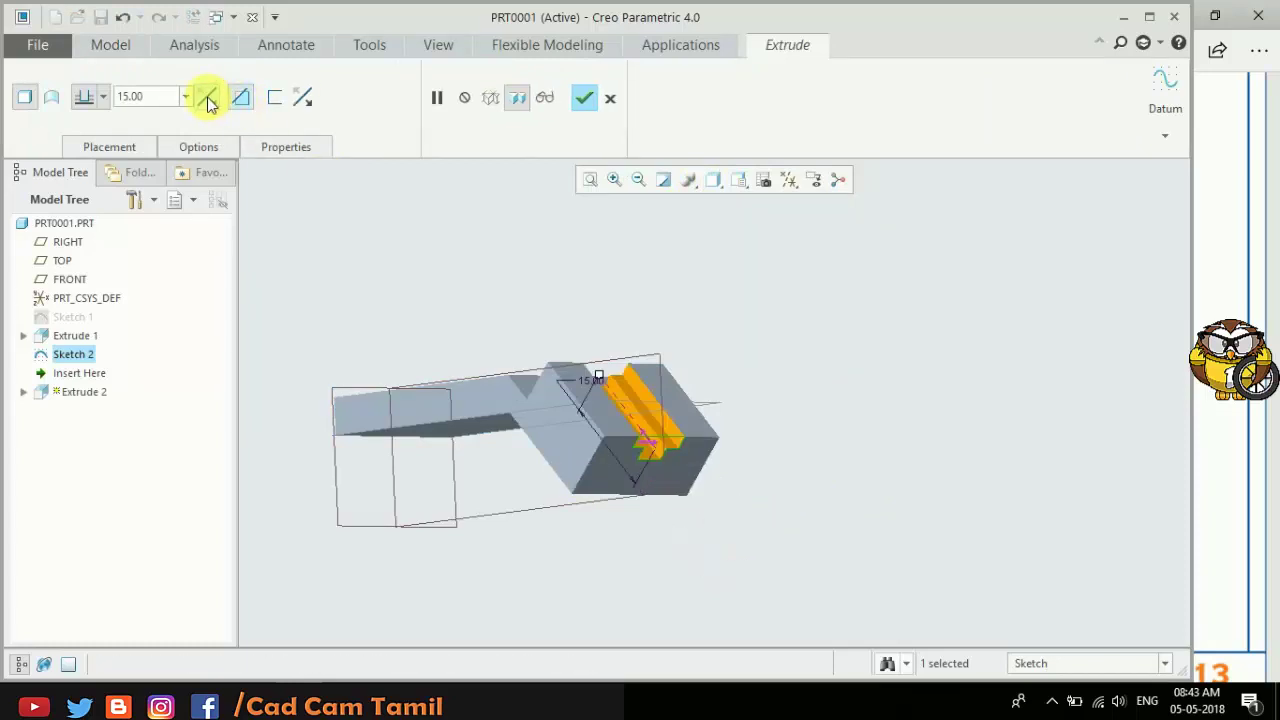
pyautogui.moveTo(559, 292); pyautogui.dragTo(577, 346, button='middle')
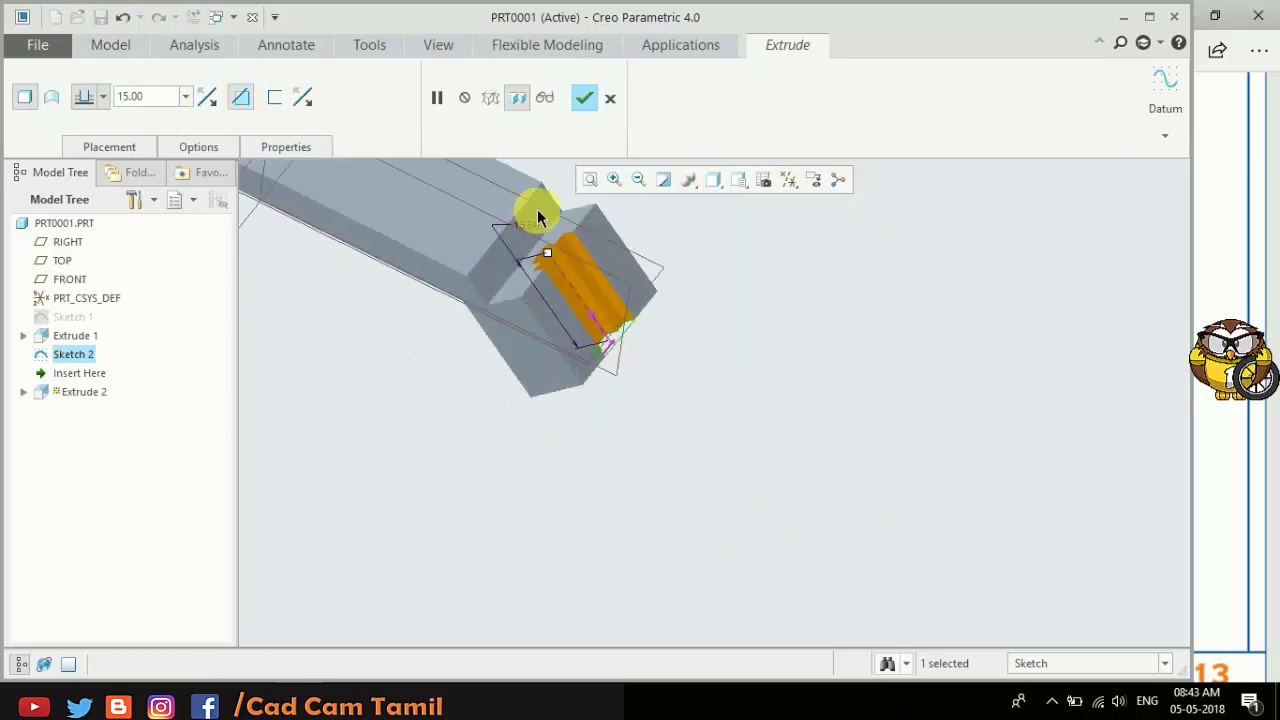
pyautogui.click(584, 97)
# Step: Orbit and zoom in on the bent end to inspect the new slots
pyautogui.moveTo(748, 451)
pyautogui.mouseDown(button='middle')
pyautogui.moveTo(675, 558)
pyautogui.moveTo(592, 434)
pyautogui.mouseUp(button='middle')
pyautogui.moveTo(794, 474)
pyautogui.mouseDown(button='middle')
pyautogui.moveTo(782, 527)
pyautogui.moveTo(823, 503)
pyautogui.moveTo(800, 451)
pyautogui.moveTo(665, 484)
pyautogui.moveTo(723, 508)
pyautogui.mouseUp(button='middle')
pyautogui.scroll(3, 745, 505)
pyautogui.scroll(2, 726, 478)
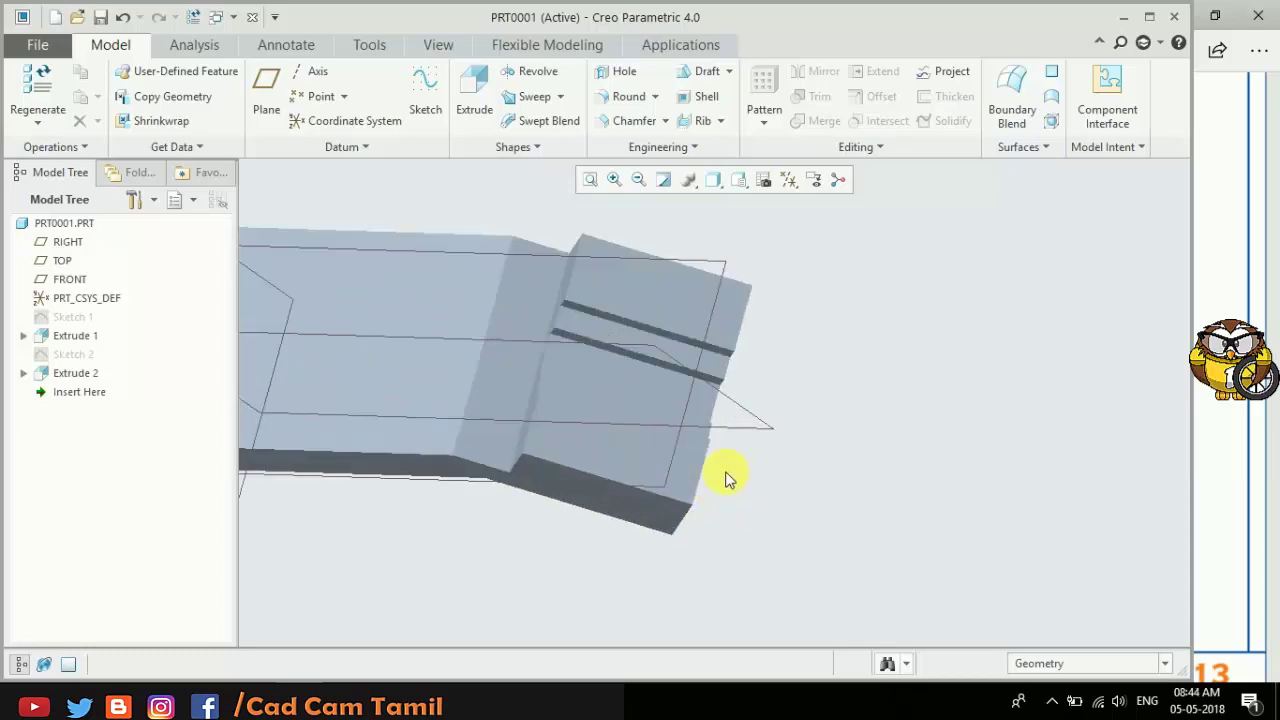
# Step: Start Sketch 3 on the bar's bent end faces, oriented flat to the screen
pyautogui.hotkey('alt', 'Tab')
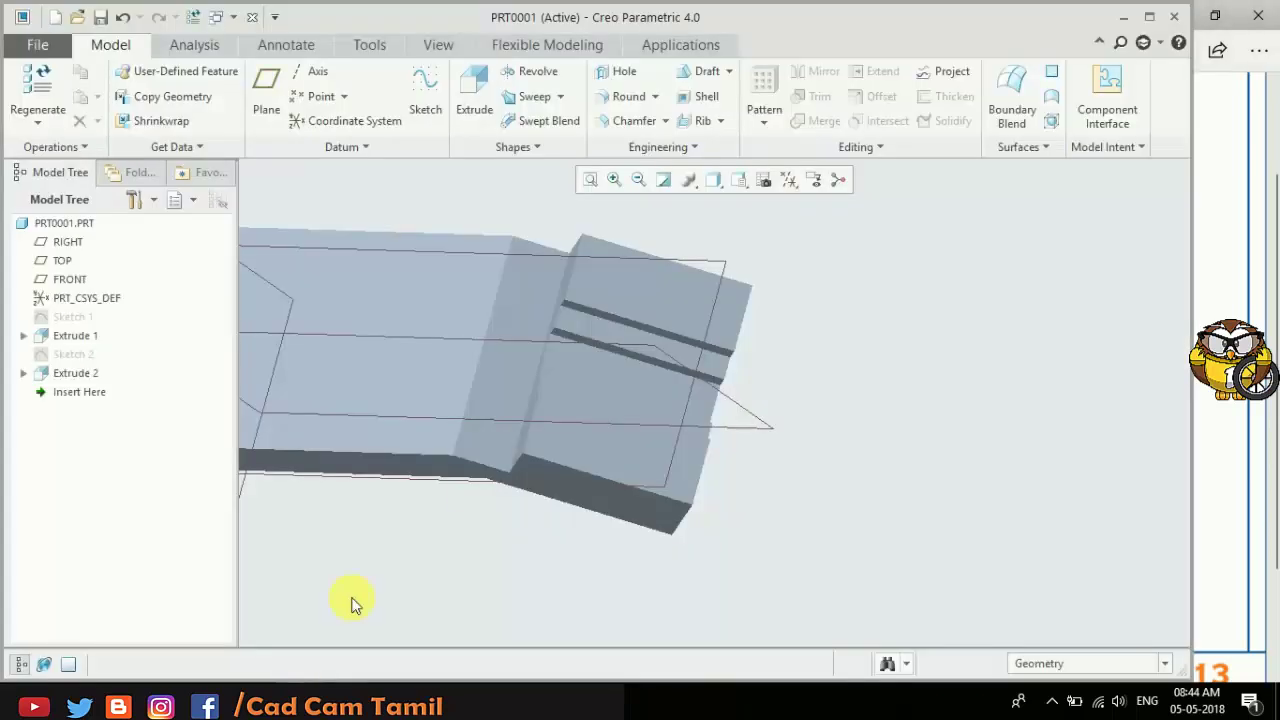
pyautogui.click(616, 464)
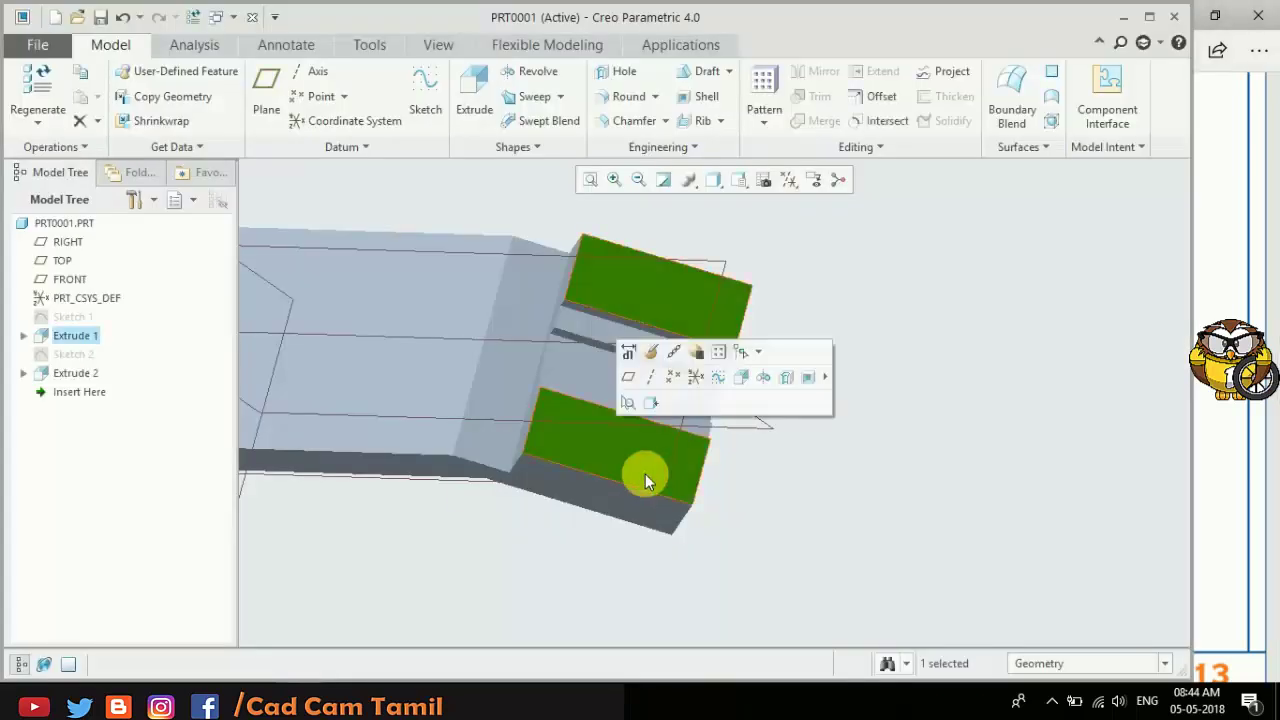
pyautogui.click(720, 376)
pyautogui.click(765, 180)
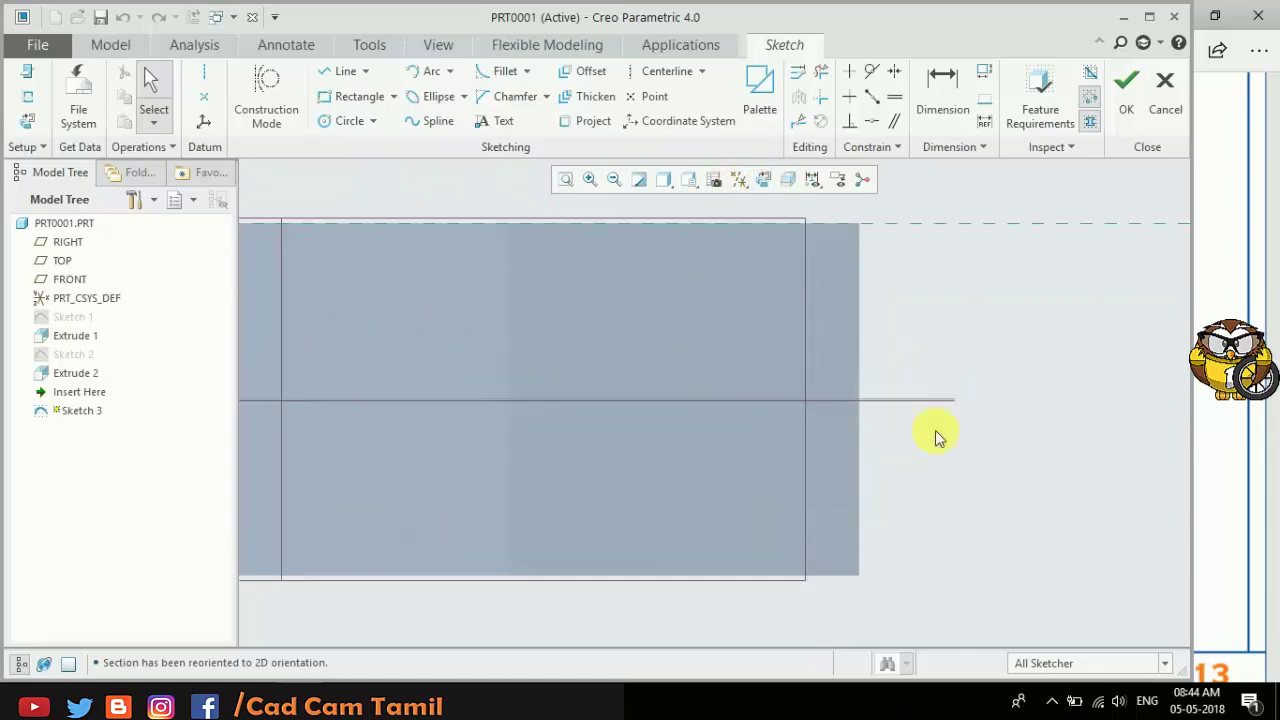
pyautogui.scroll(2, 538, 399)
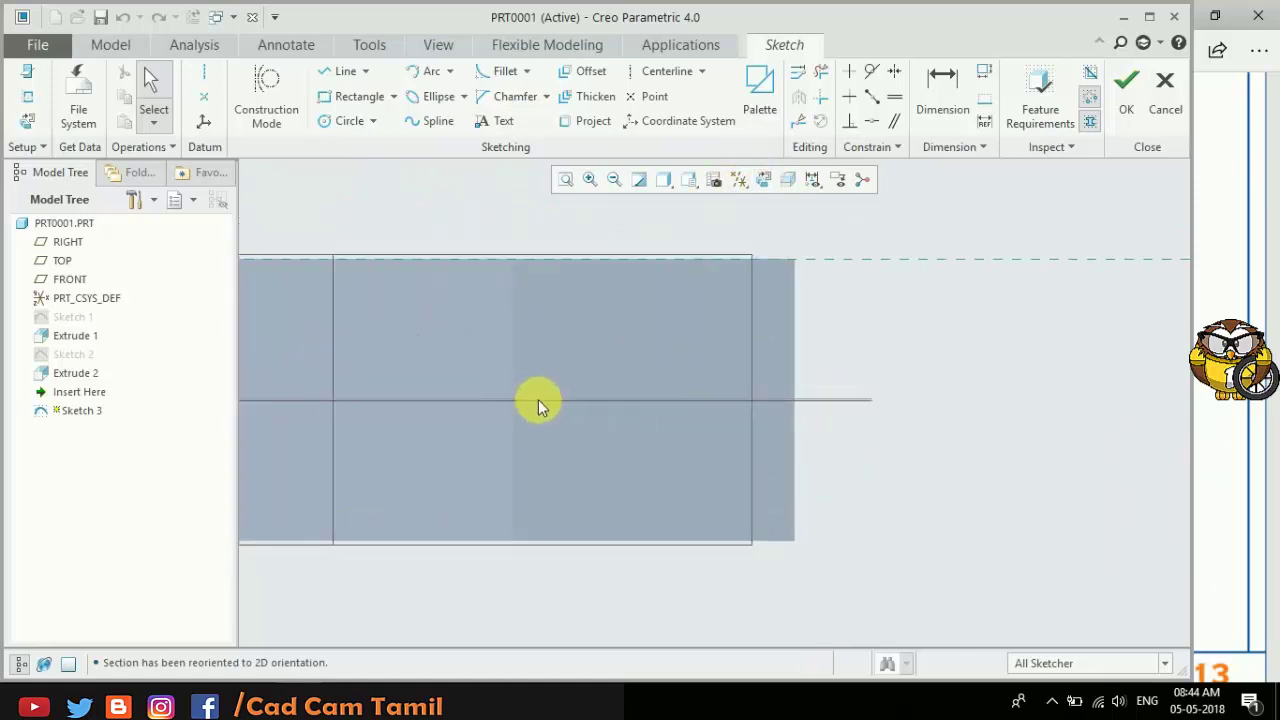
# Step: Add a vertical centerline at the bar's tip and set No Hidden display
pyautogui.click(204, 72)
pyautogui.click(751, 543)
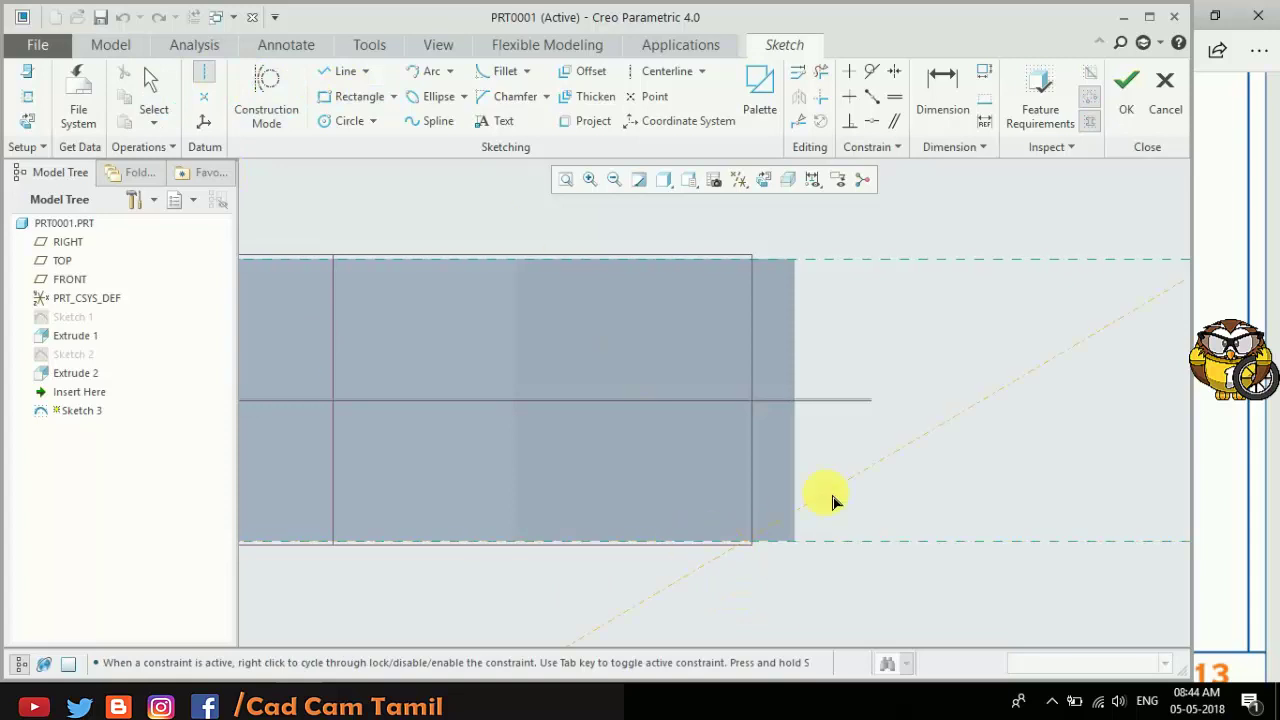
pyautogui.middleClick(818, 440)
pyautogui.middleClick(798, 427)
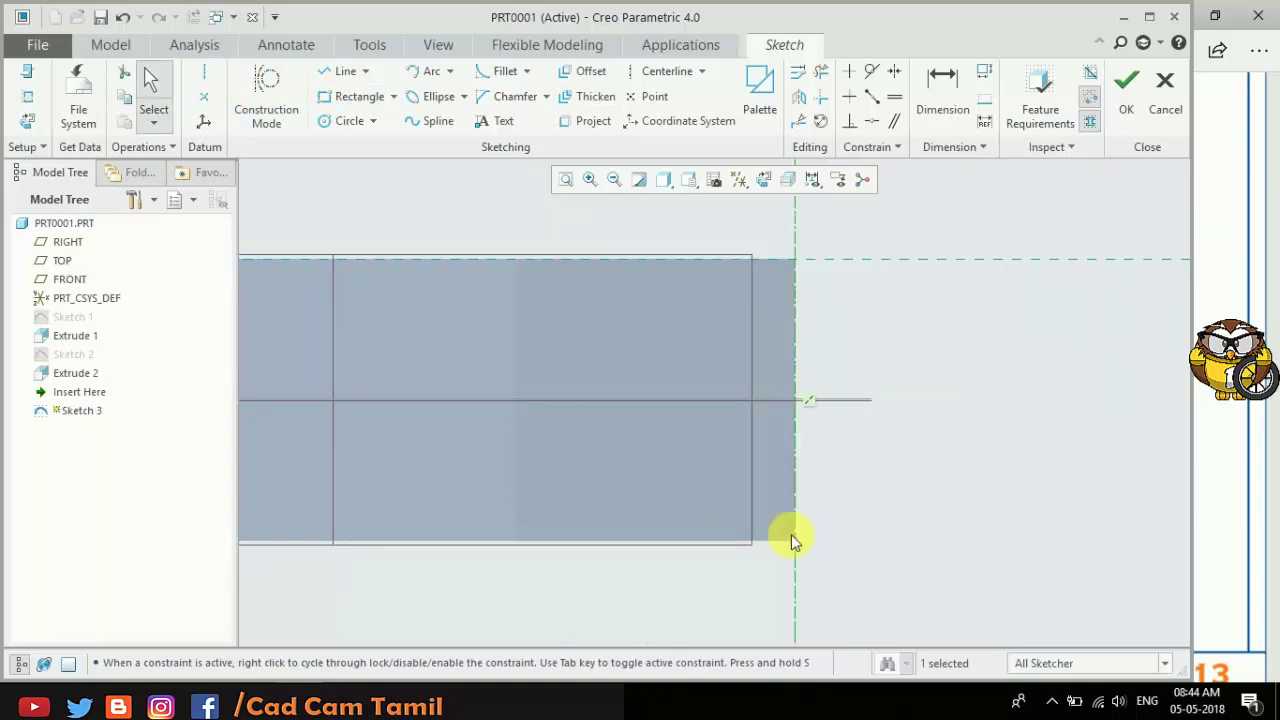
pyautogui.click(204, 72)
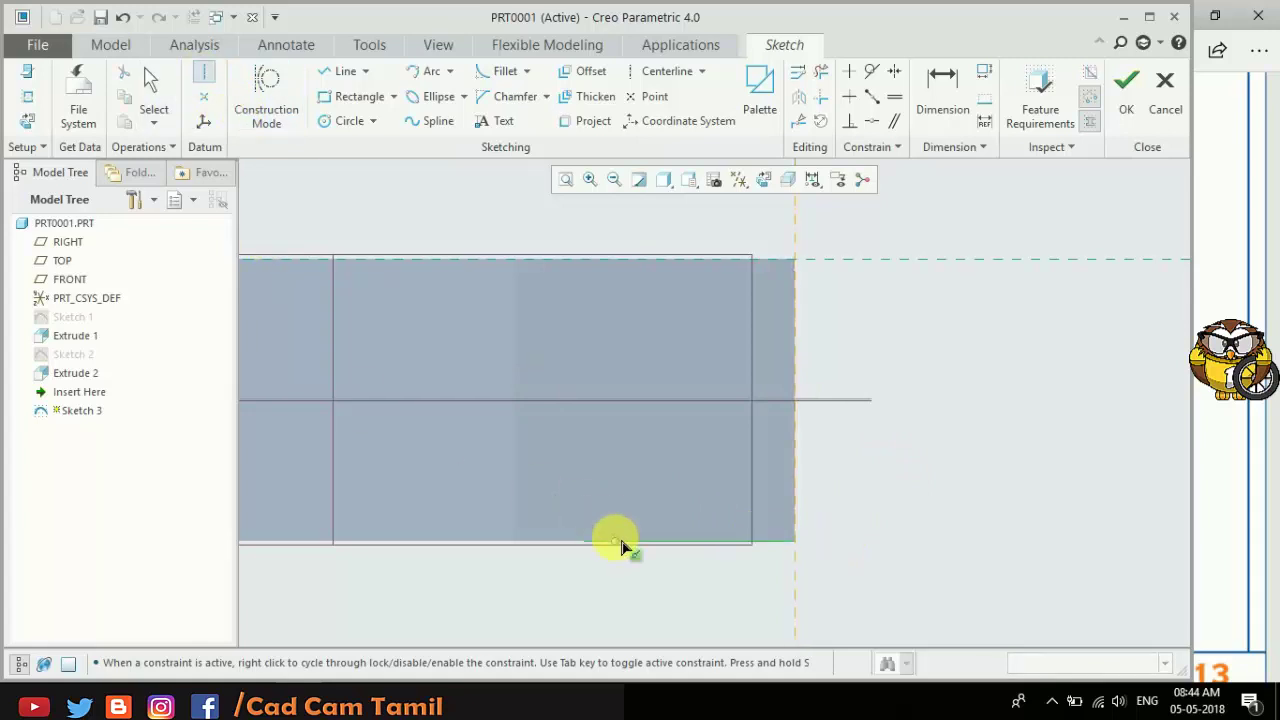
pyautogui.click(664, 179)
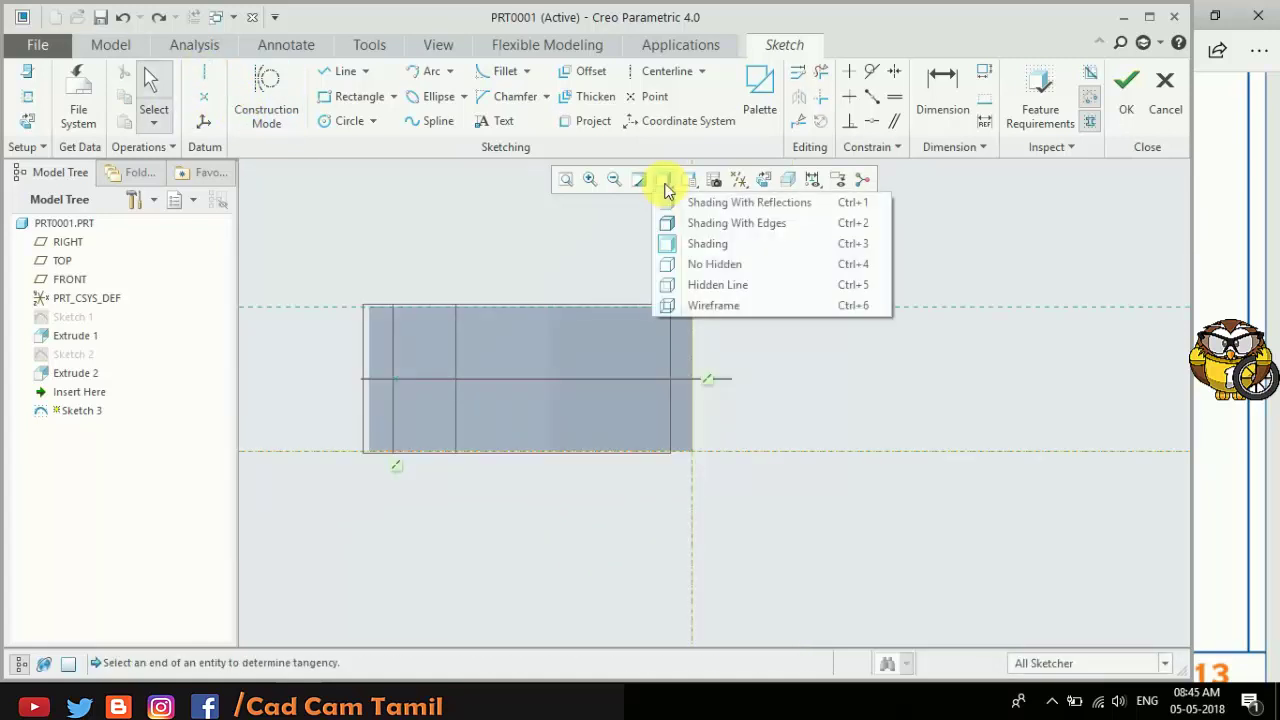
pyautogui.click(708, 266)
pyautogui.click(708, 266)
pyautogui.scroll(1, 740, 378)
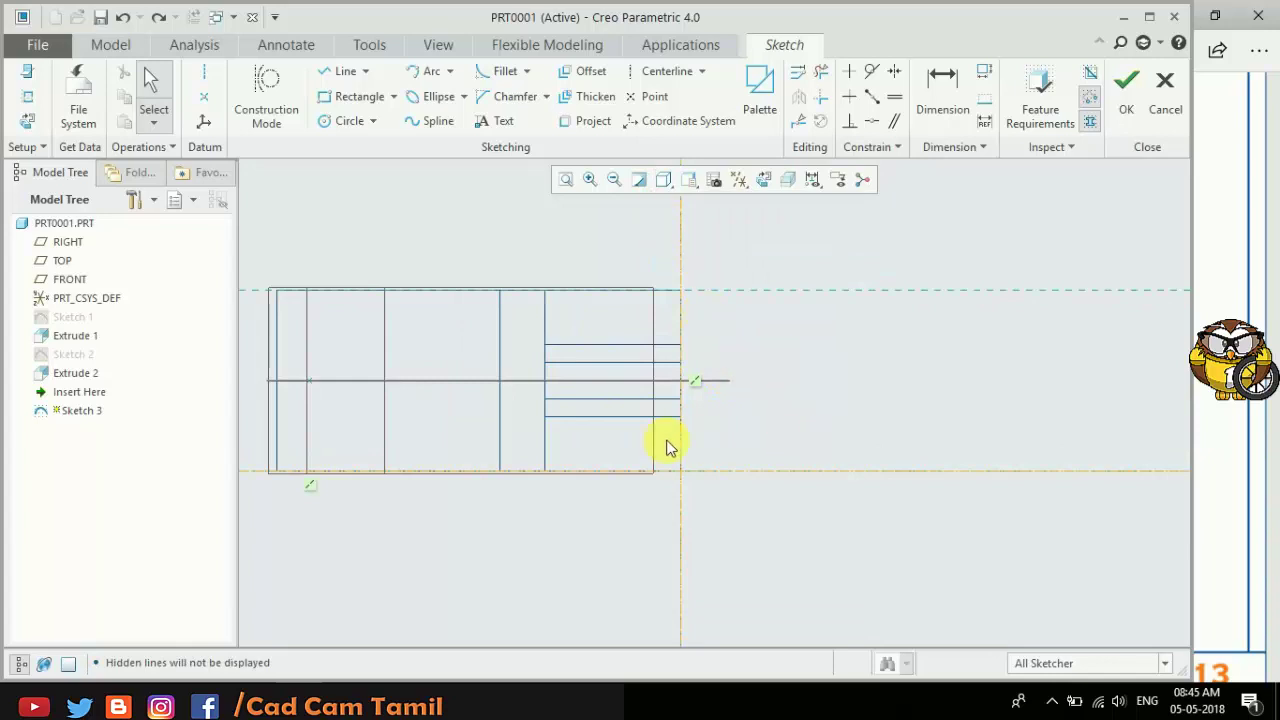
pyautogui.scroll(-1, 668, 447)
pyautogui.scroll(2, 661, 428)
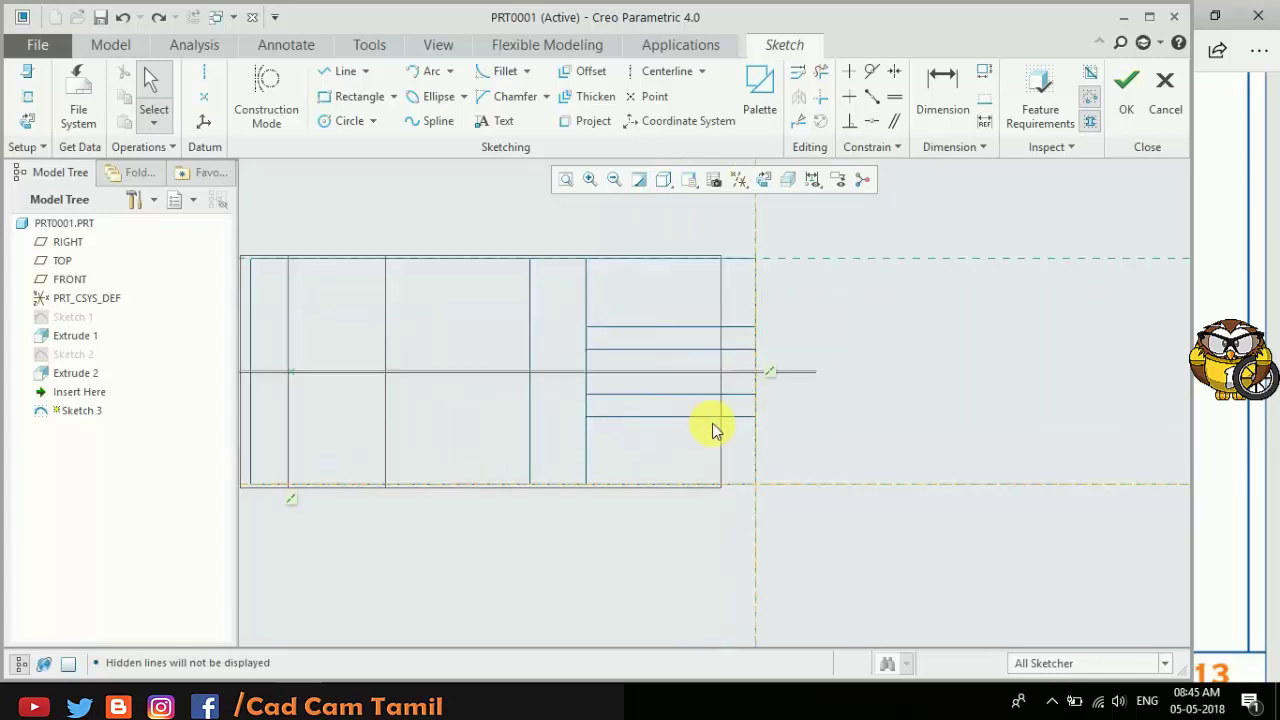
pyautogui.click(424, 72)
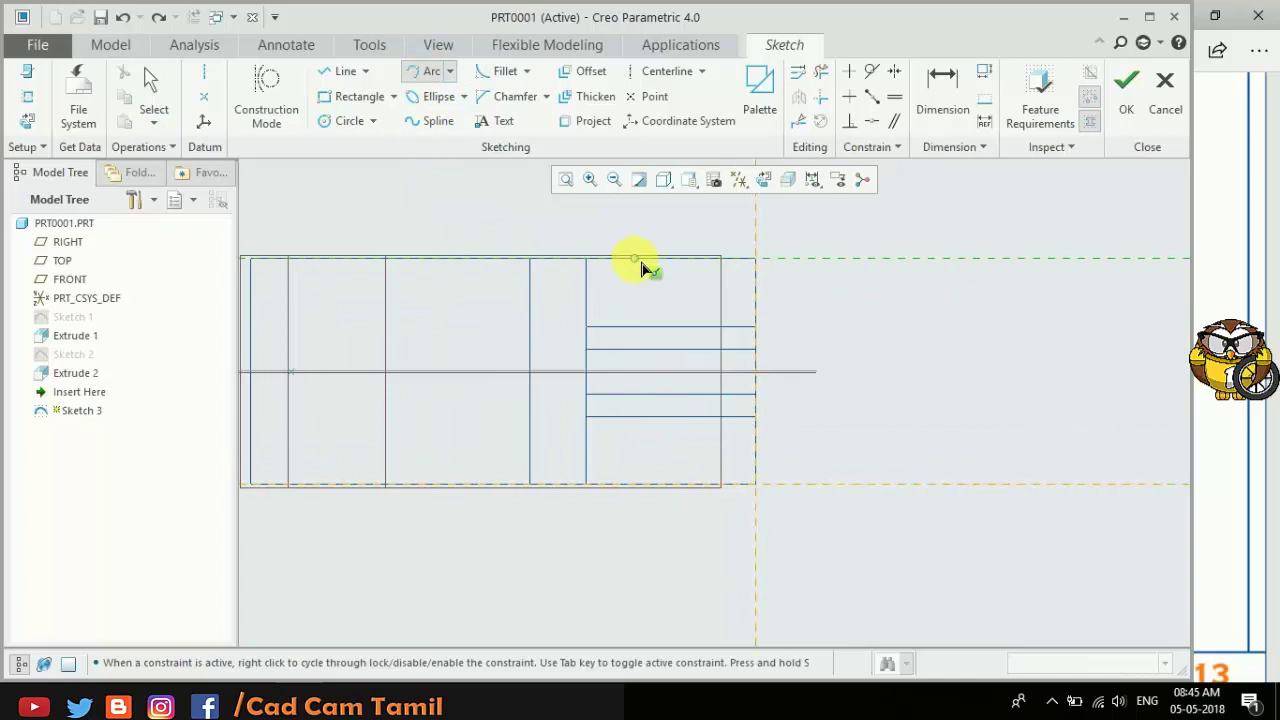
# Step: Draw a 3-point arc from the bar's top edge to bottom edge with radius 20
pyautogui.click(689, 259)
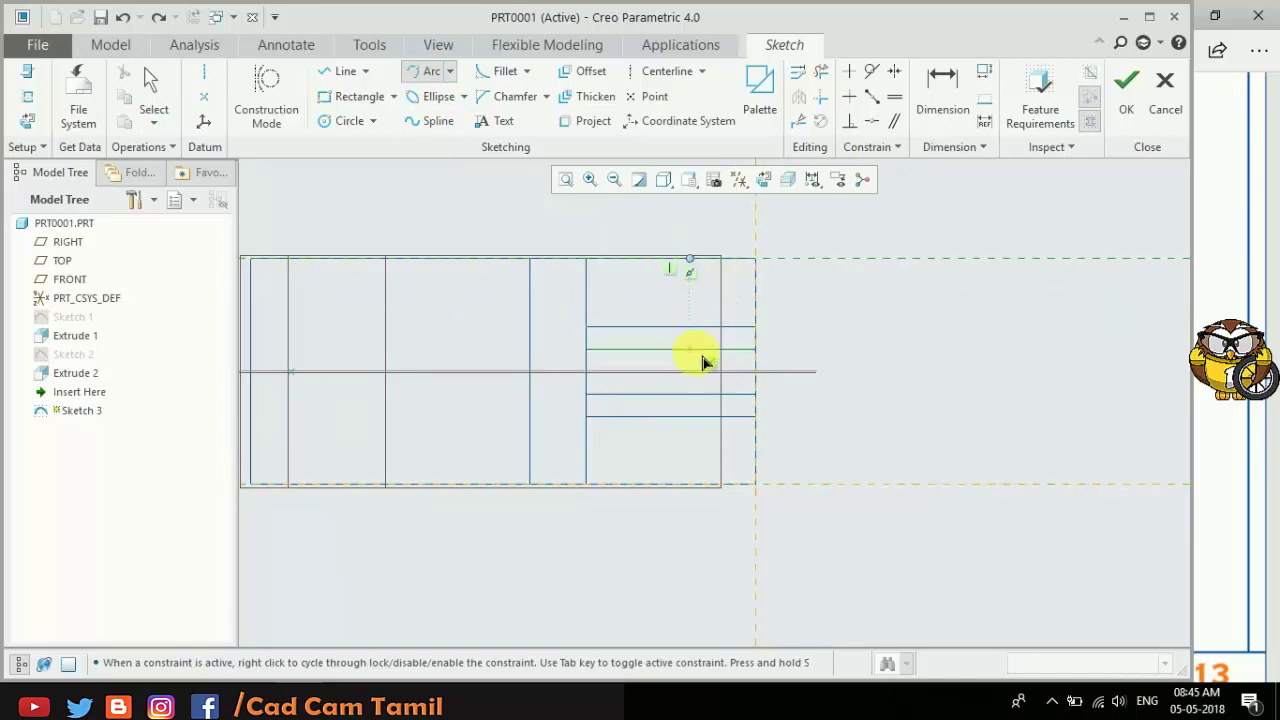
pyautogui.click(687, 486)
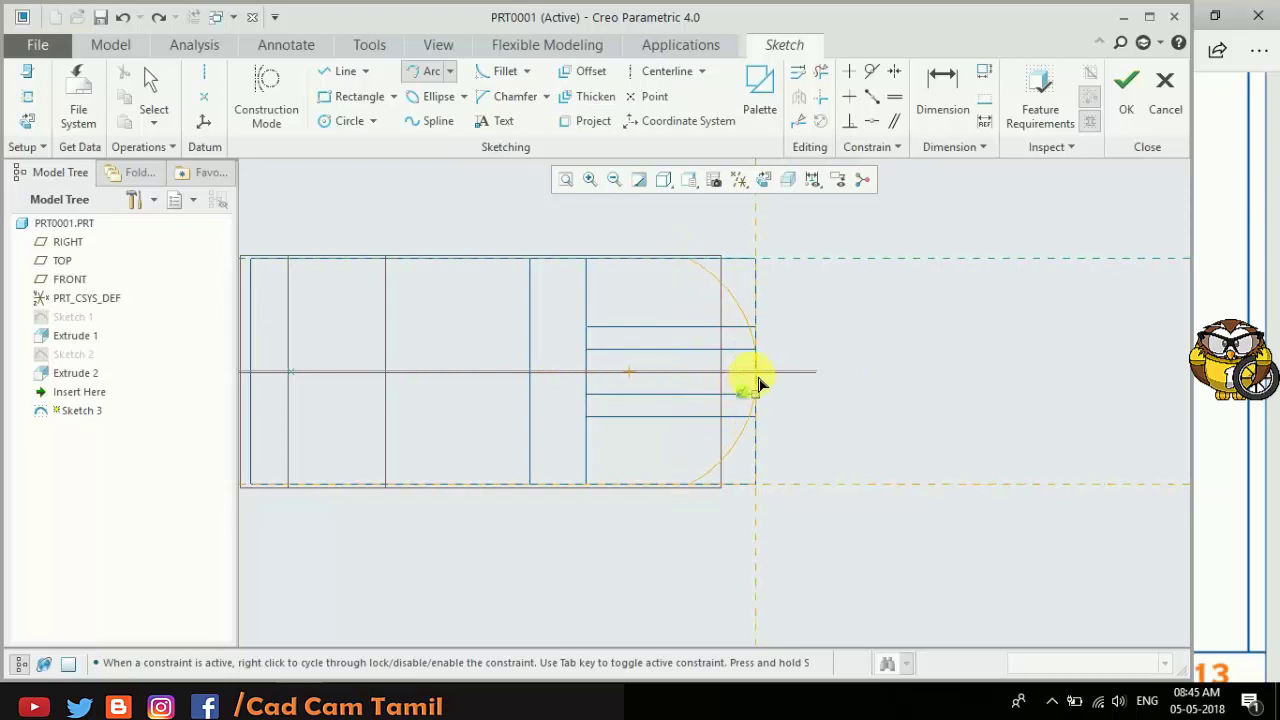
pyautogui.scroll(-2, 752, 378)
pyautogui.scroll(-2, 762, 368)
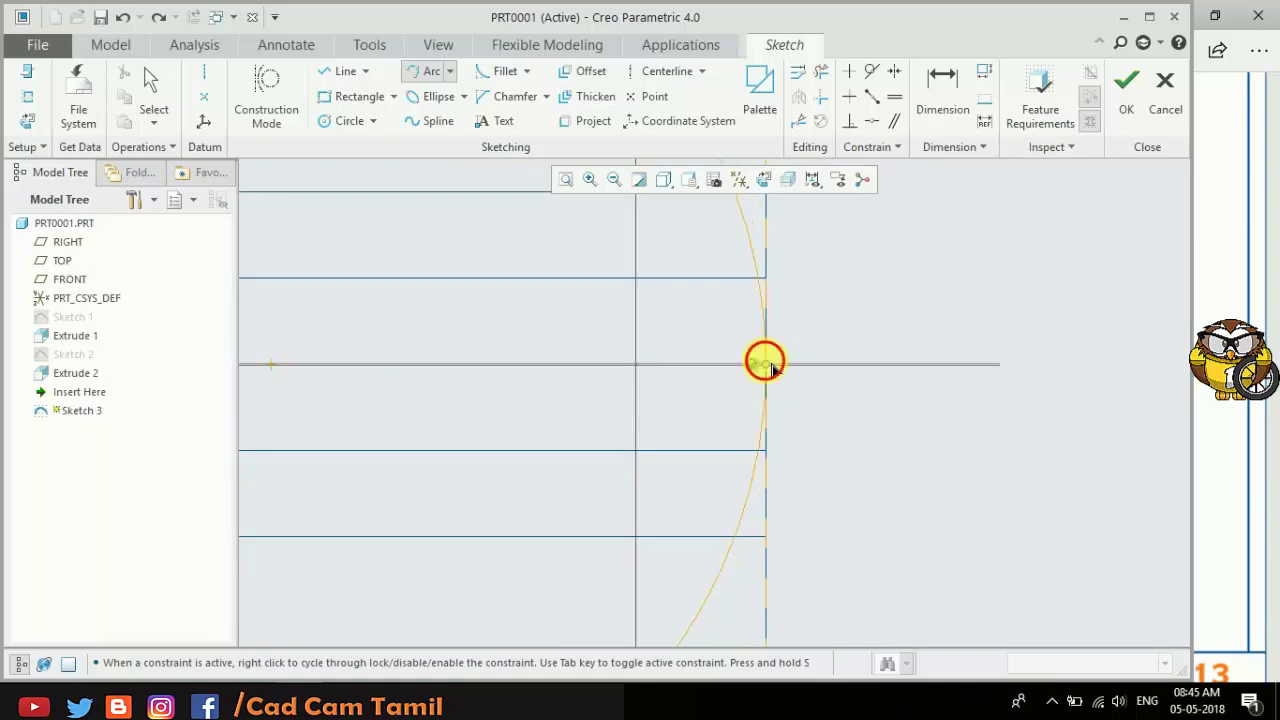
pyautogui.click(803, 337)
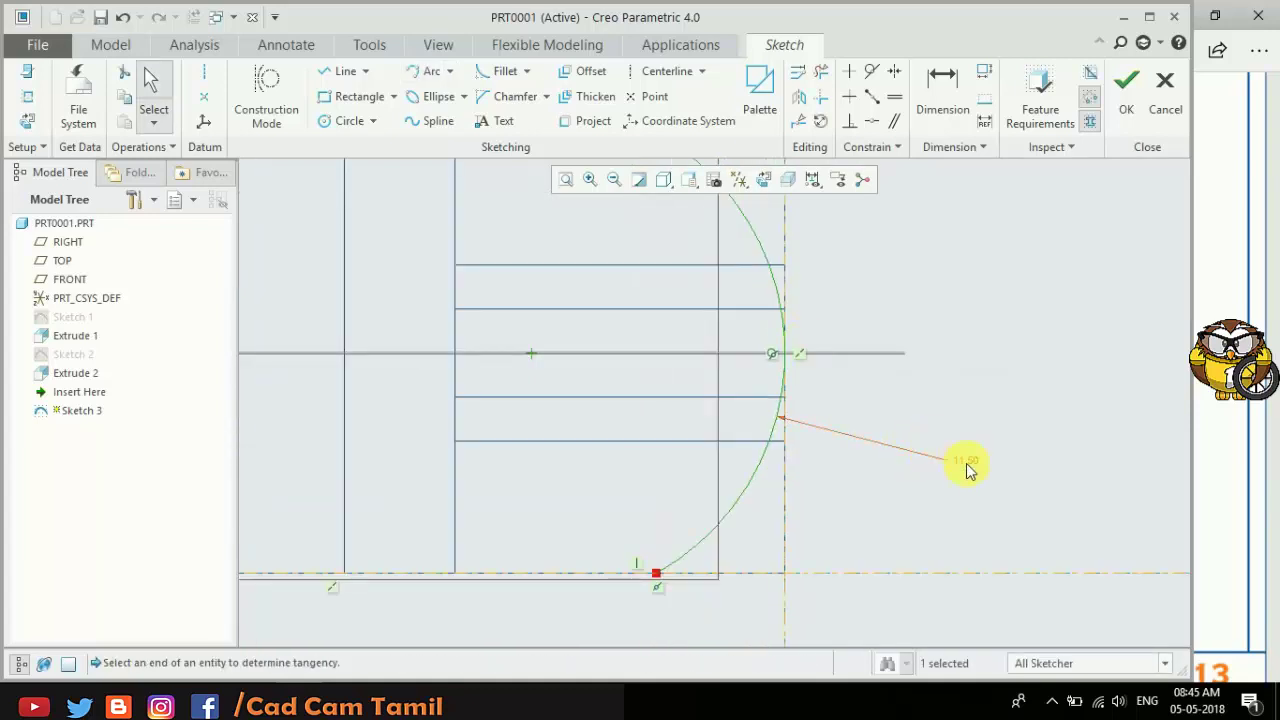
pyautogui.middleClick(965, 462)
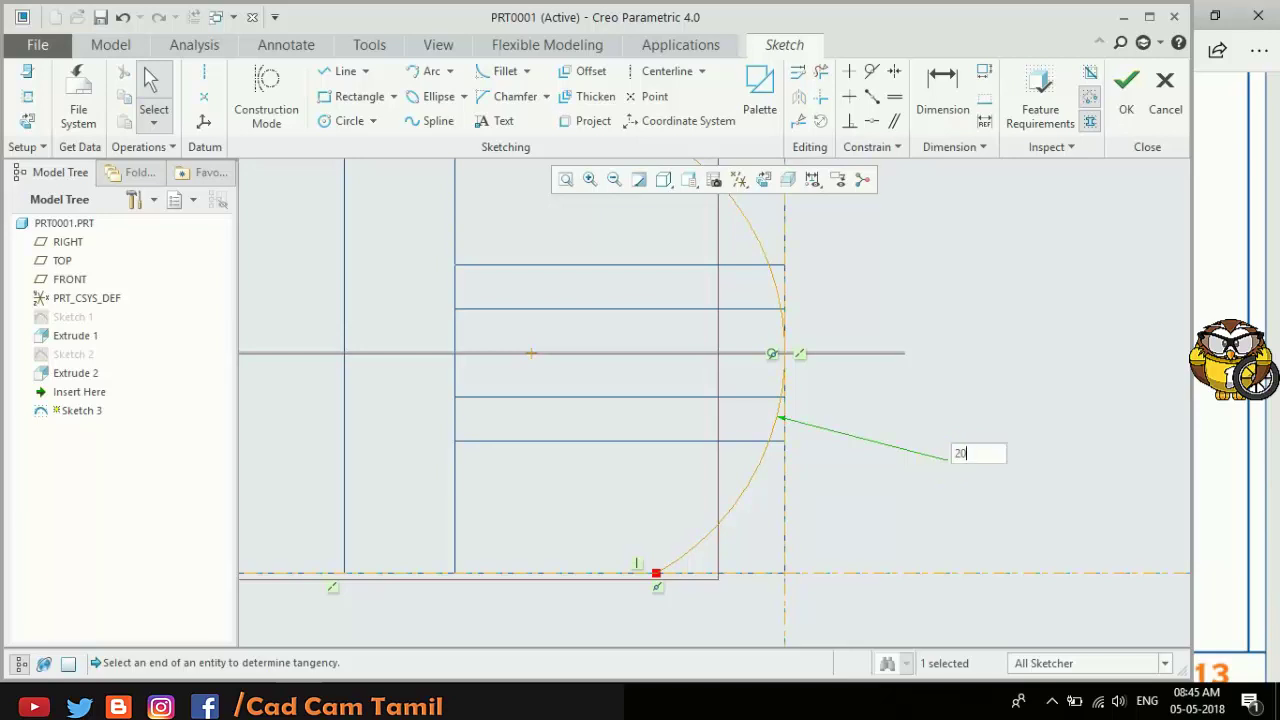
pyautogui.press('Return')
pyautogui.scroll(2, 700, 490)
pyautogui.scroll(2, 700, 490)
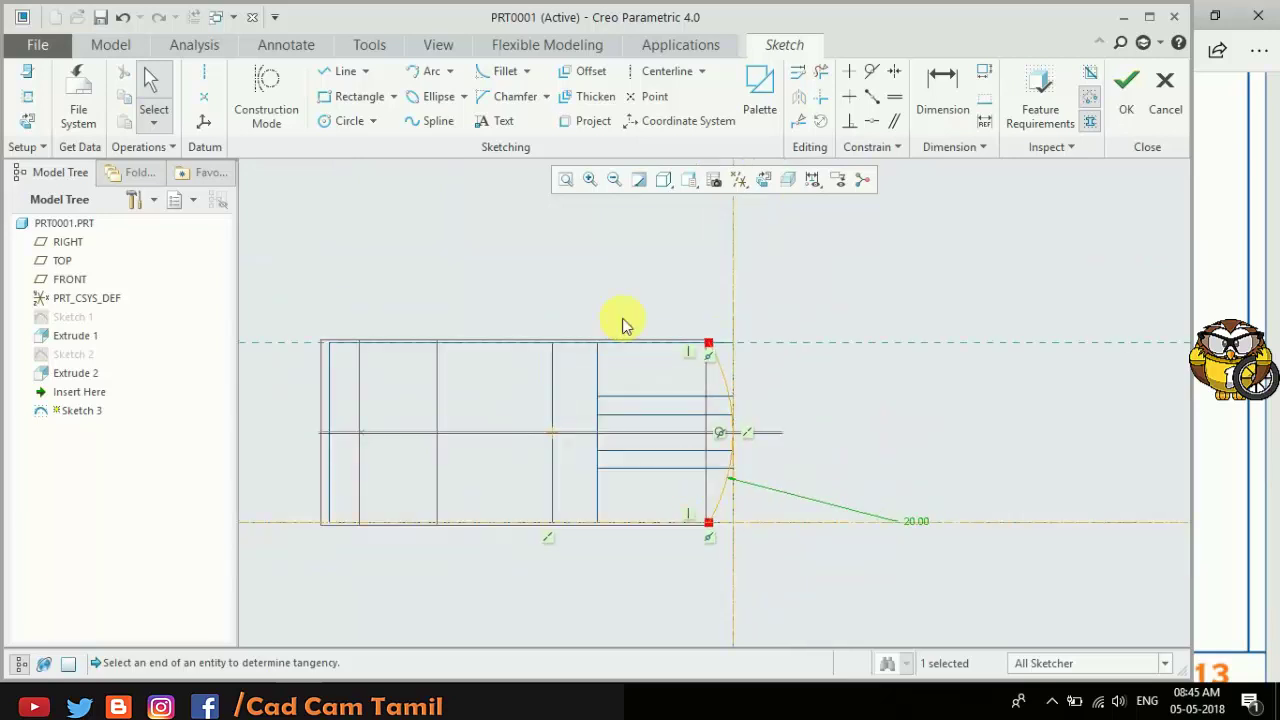
# Step: Switch to shaded display, orbit to an isometric view, and finish Sketch 3
pyautogui.click(663, 180)
pyautogui.click(715, 244)
pyautogui.moveTo(886, 400)
pyautogui.mouseDown(button='middle')
pyautogui.moveTo(883, 363)
pyautogui.moveTo(688, 308)
pyautogui.mouseUp(button='middle')
pyautogui.scroll(-2, 776, 441)
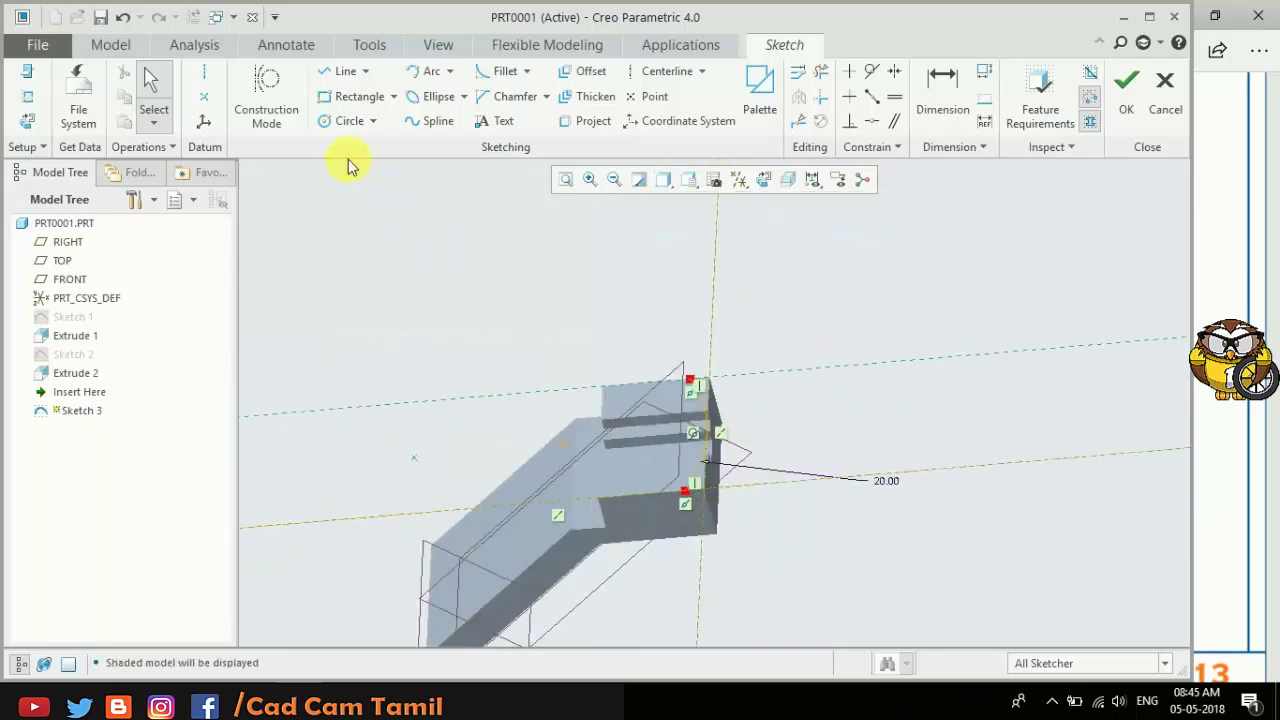
pyautogui.click(1126, 88)
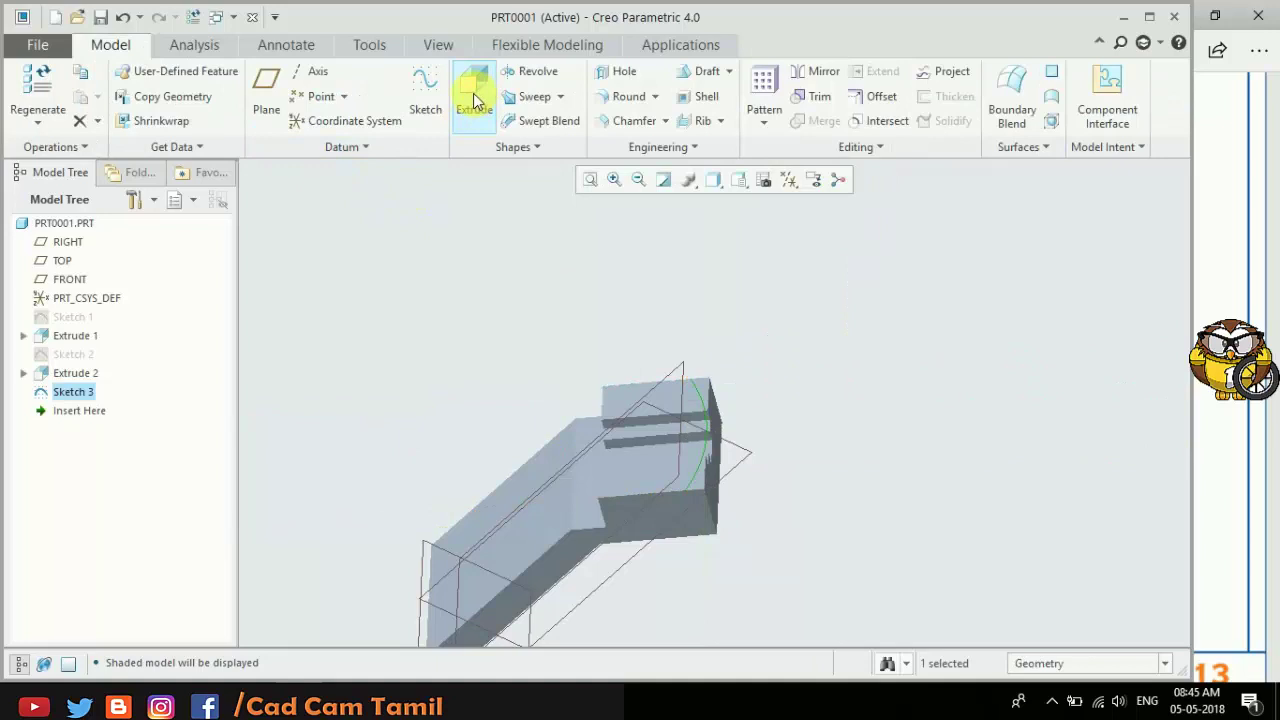
# Step: Extrude the arc sketch as a solid material-removing cut that keeps most of the bar
pyautogui.click(476, 100)
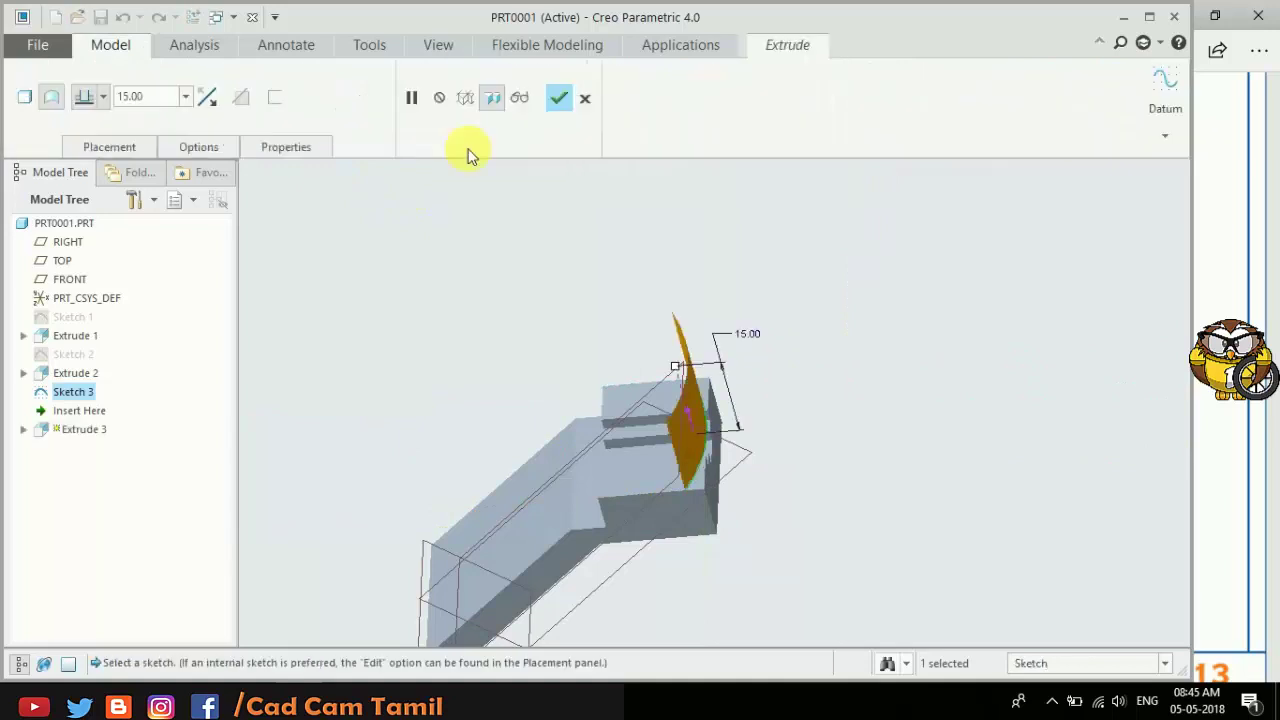
pyautogui.click(208, 96)
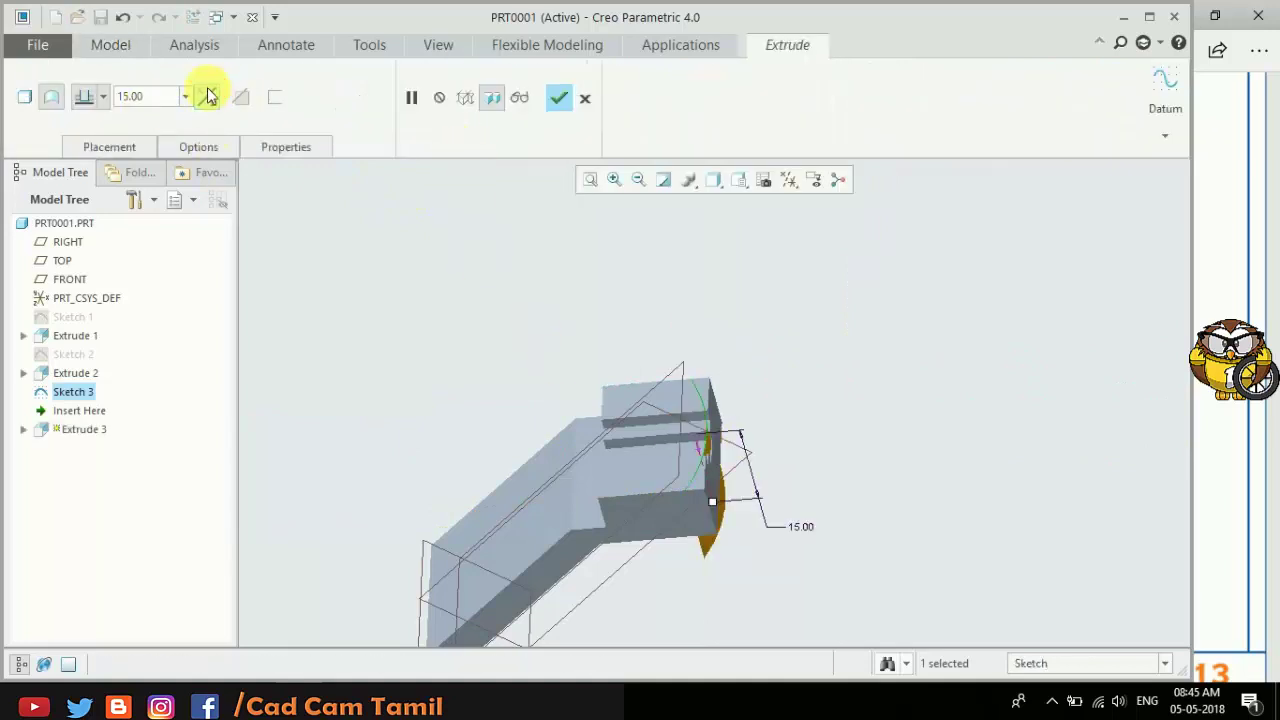
pyautogui.click(25, 100)
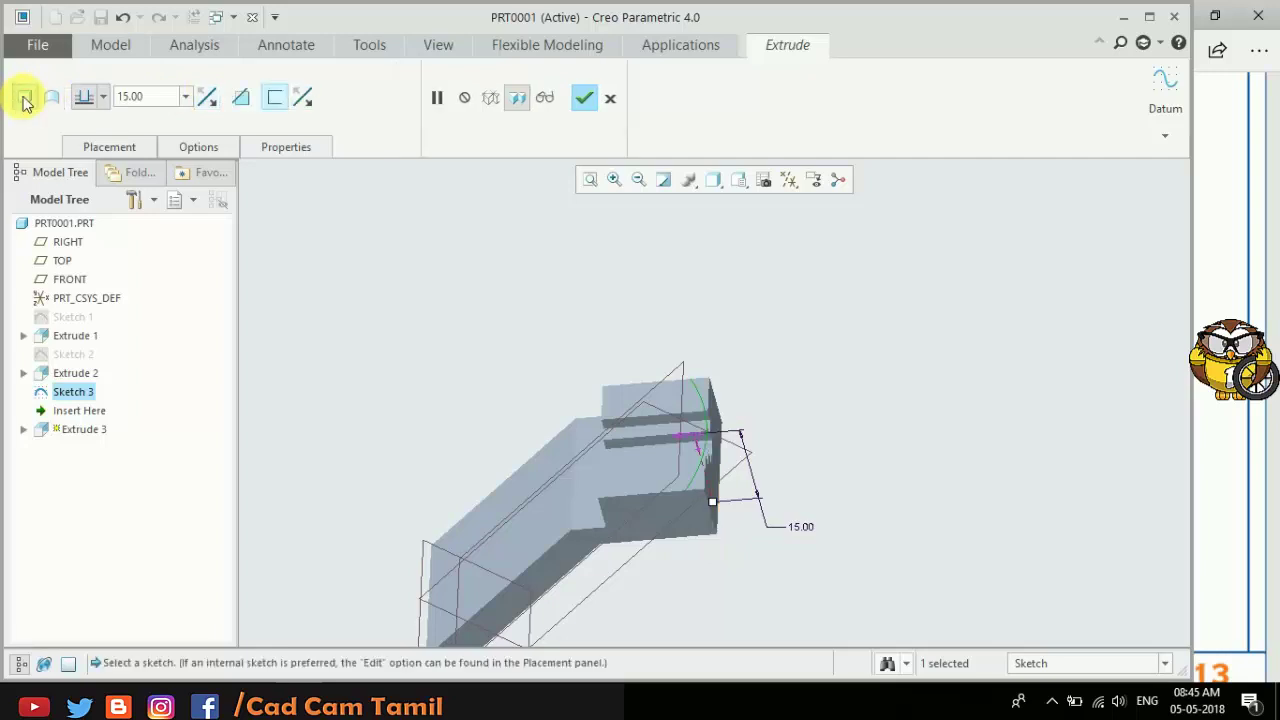
pyautogui.click(240, 97)
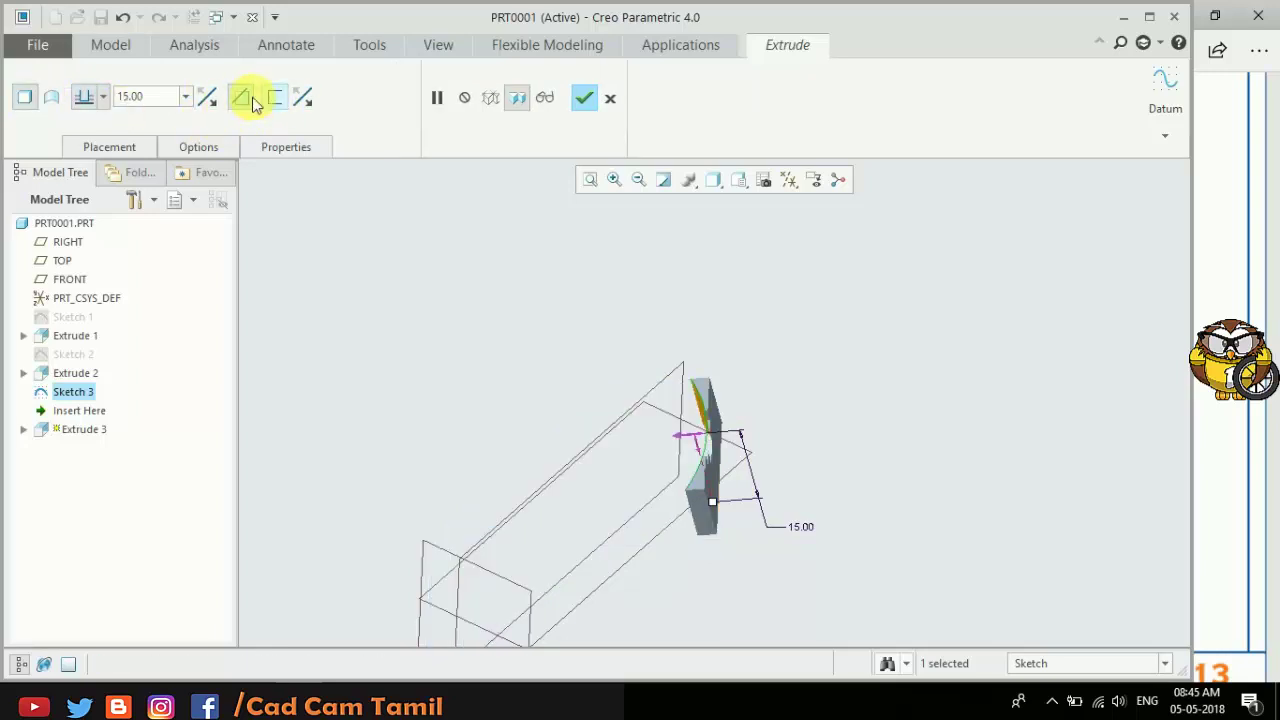
pyautogui.click(303, 98)
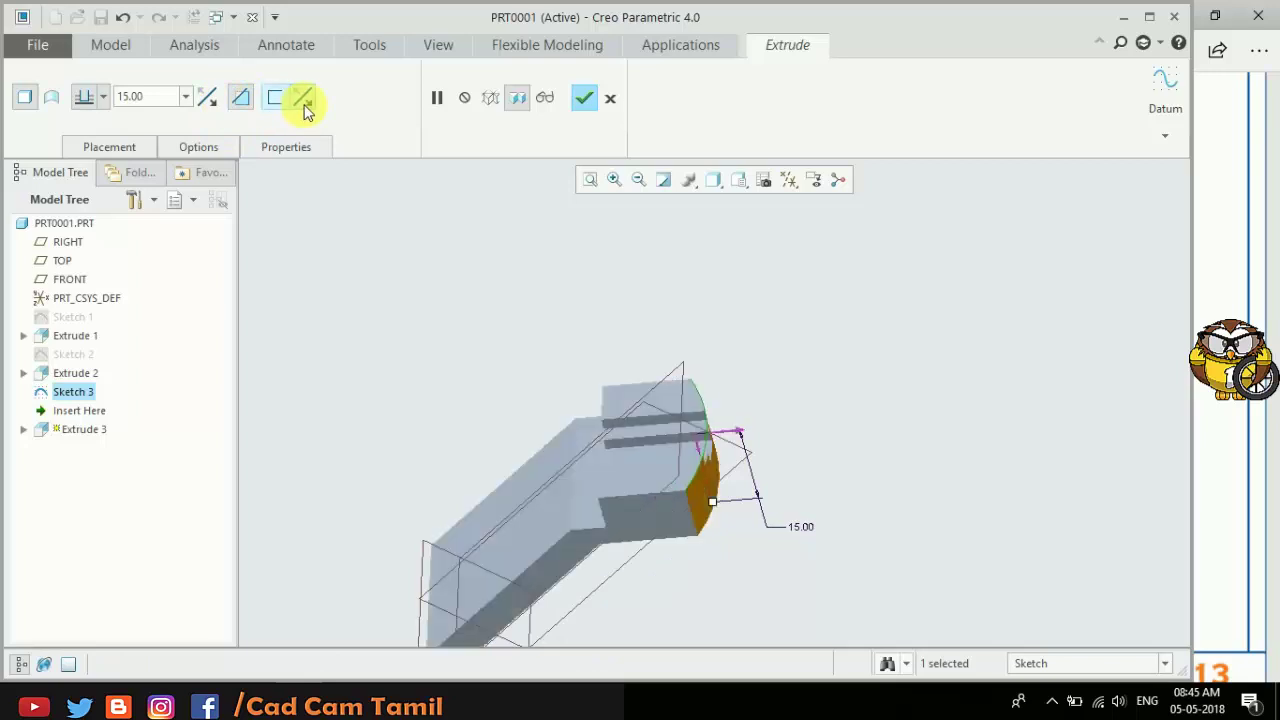
pyautogui.click(303, 98)
pyautogui.click(303, 98)
pyautogui.click(303, 98)
pyautogui.click(303, 98)
pyautogui.click(583, 97)
# Step: Orbit the part to inspect the newly curved end
pyautogui.moveTo(643, 250)
pyautogui.mouseDown(button='middle')
pyautogui.moveTo(594, 306)
pyautogui.moveTo(666, 294)
pyautogui.moveTo(574, 306)
pyautogui.mouseUp(button='middle')
pyautogui.moveTo(673, 352)
pyautogui.mouseDown(button='middle')
pyautogui.moveTo(563, 400)
pyautogui.moveTo(611, 337)
pyautogui.moveTo(608, 420)
pyautogui.moveTo(645, 390)
pyautogui.mouseUp(button='middle')
pyautogui.click(697, 368)
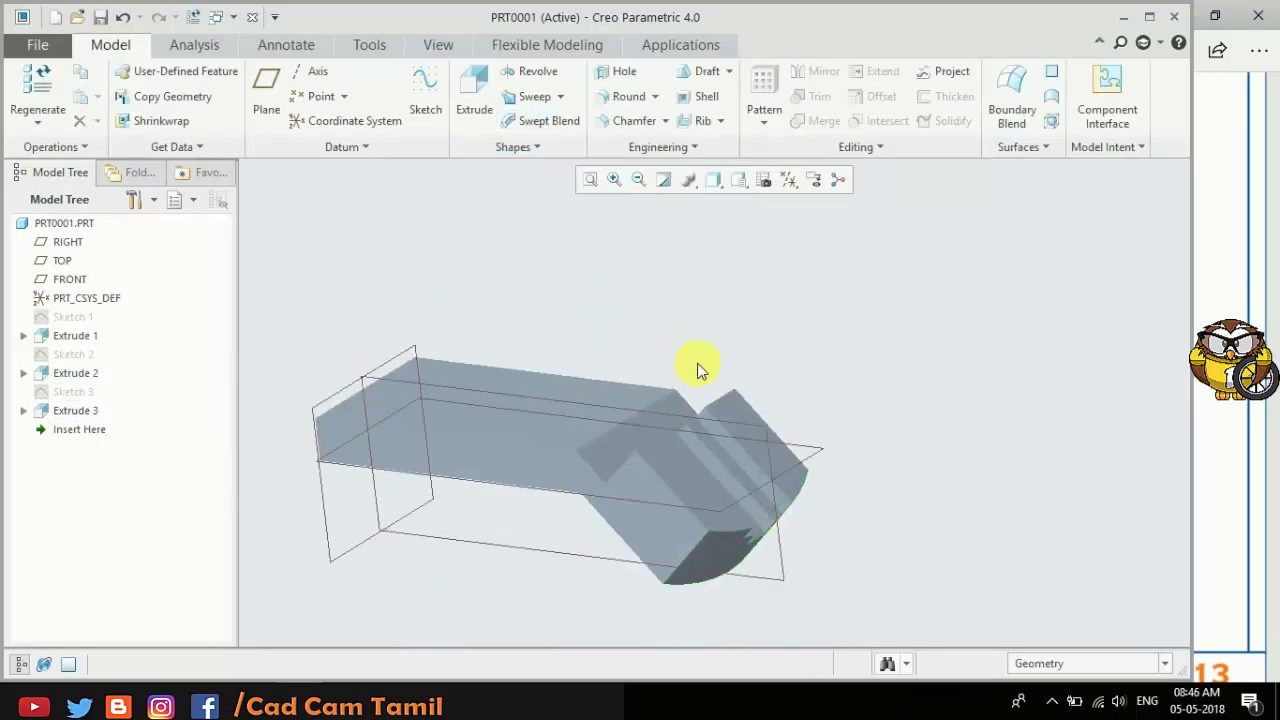
pyautogui.click(788, 180)
# Step: Hide all datum planes on the part
pyautogui.click(801, 202)
pyautogui.moveTo(801, 202)
pyautogui.mouseDown(button='middle')
pyautogui.moveTo(726, 334)
pyautogui.moveTo(731, 357)
pyautogui.mouseUp(button='middle')
pyautogui.scroll(-2, 770, 372)
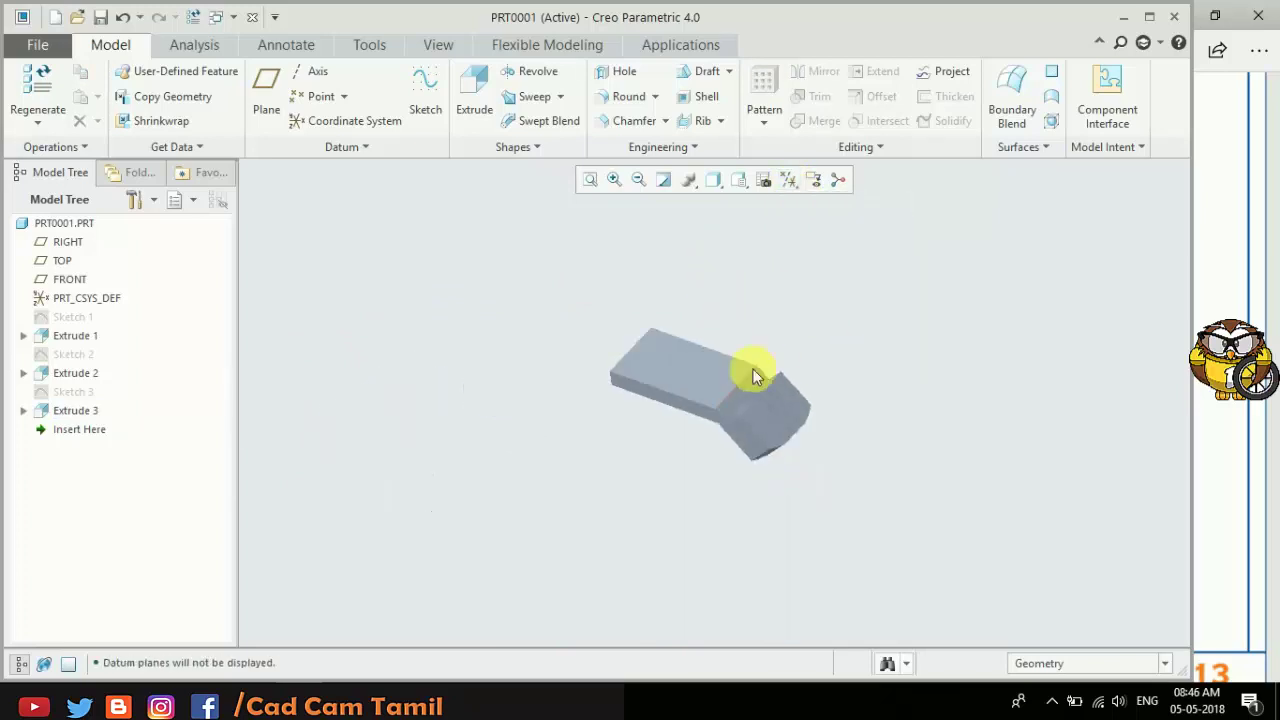
# Step: Create drawing DRW0001 with no default template as an empty A4 landscape sheet
pyautogui.click(55, 17)
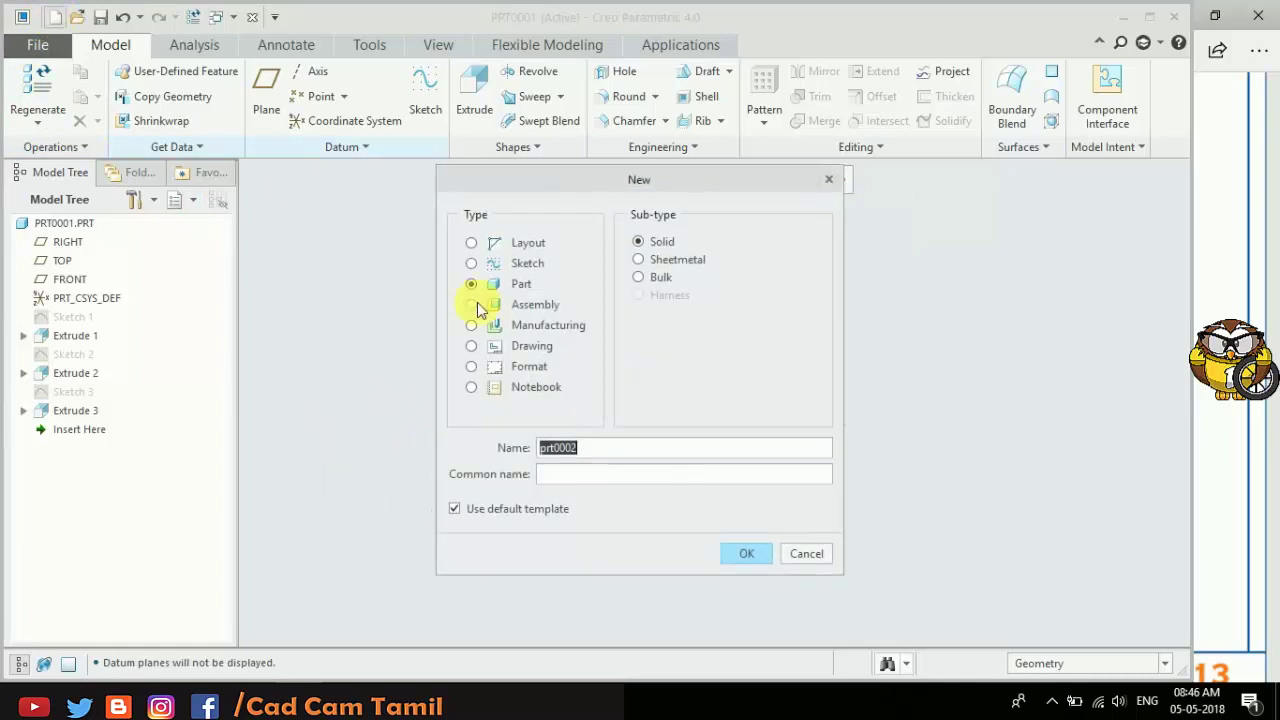
pyautogui.click(525, 346)
pyautogui.click(500, 509)
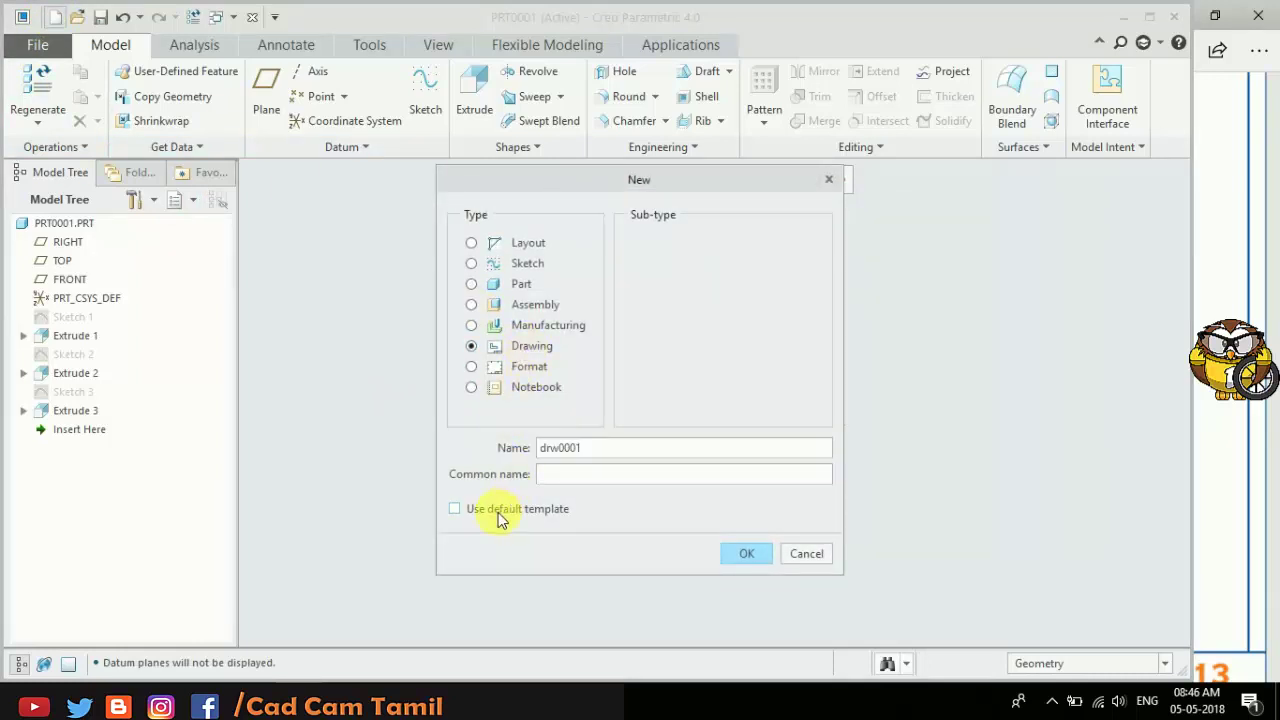
pyautogui.moveTo(600, 450); pyautogui.dragTo(495, 450)
pyautogui.click(740, 553)
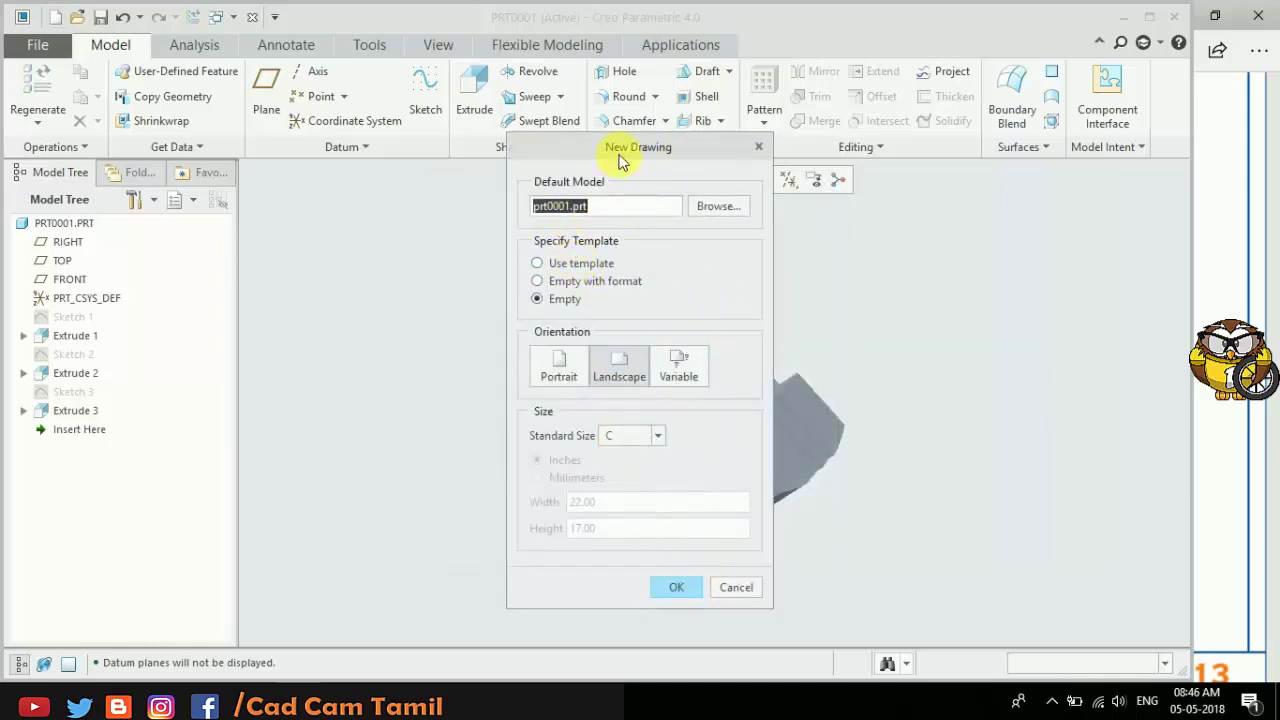
pyautogui.click(561, 313)
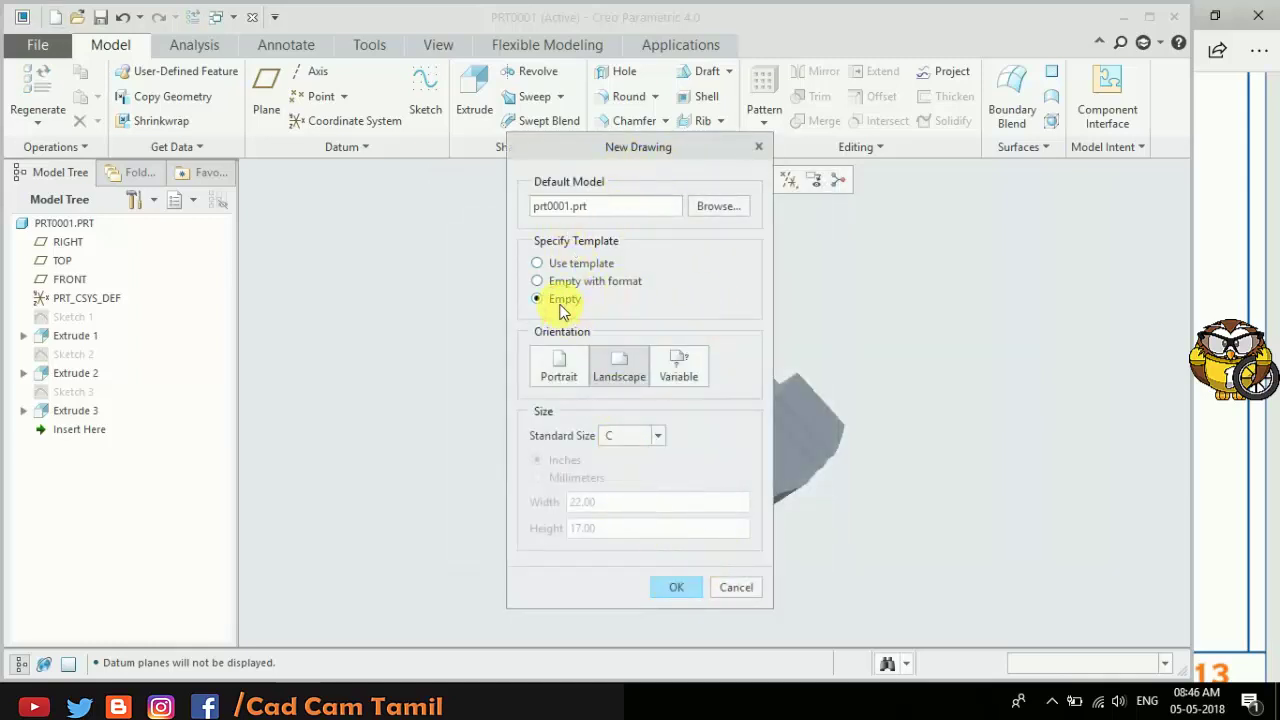
pyautogui.click(647, 445)
pyautogui.click(622, 518)
pyautogui.click(674, 589)
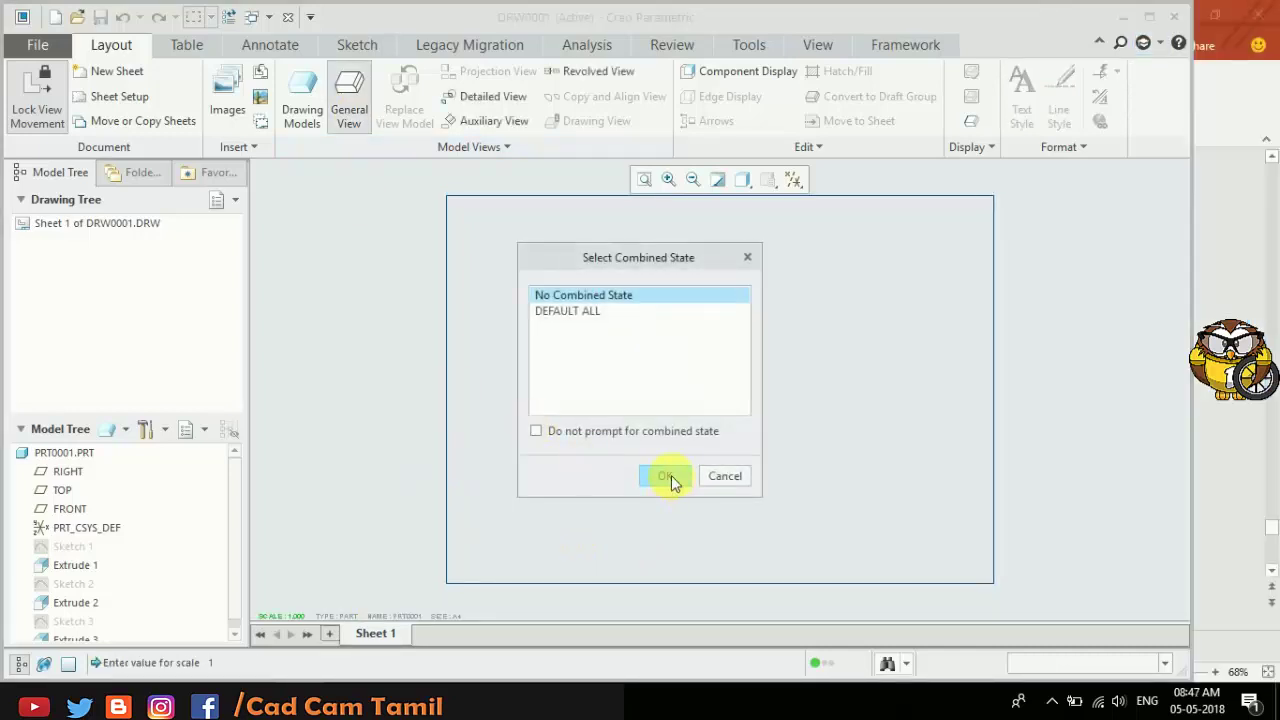
# Step: Place general view new_view_2 of the bar on the sheet in FRONT orientation
pyautogui.click(668, 478)
pyautogui.click(588, 410)
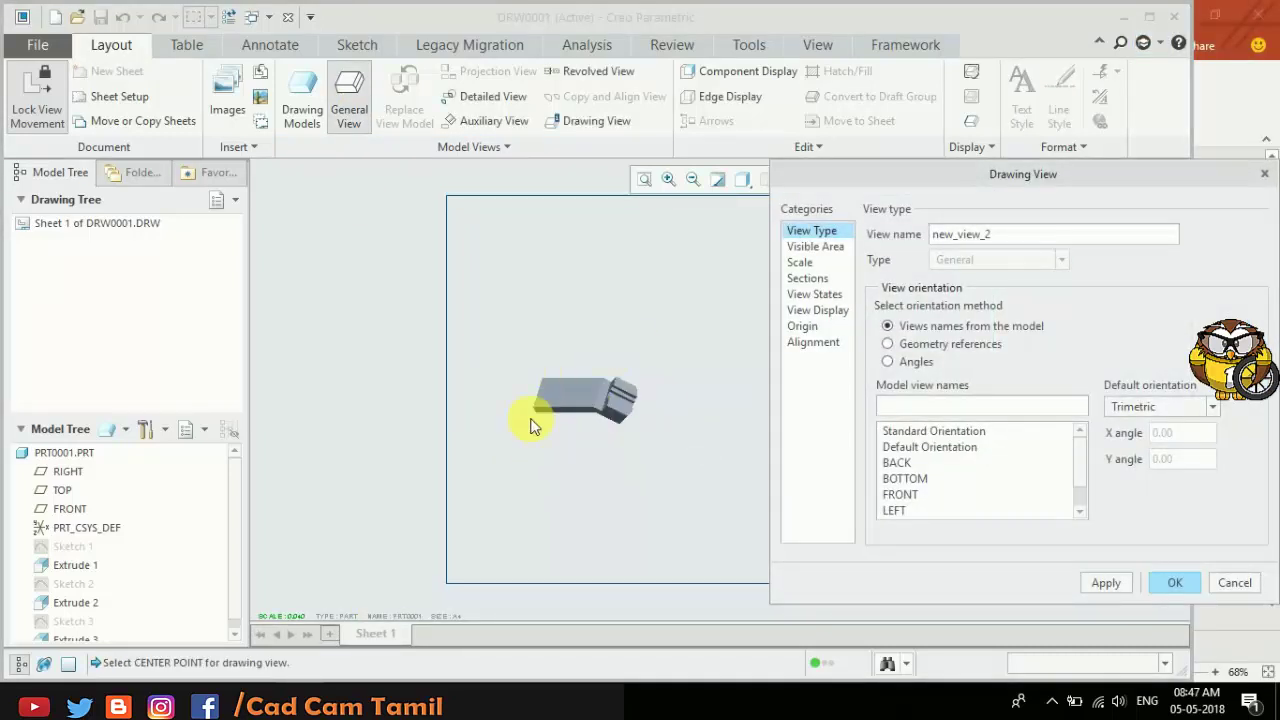
pyautogui.click(897, 496)
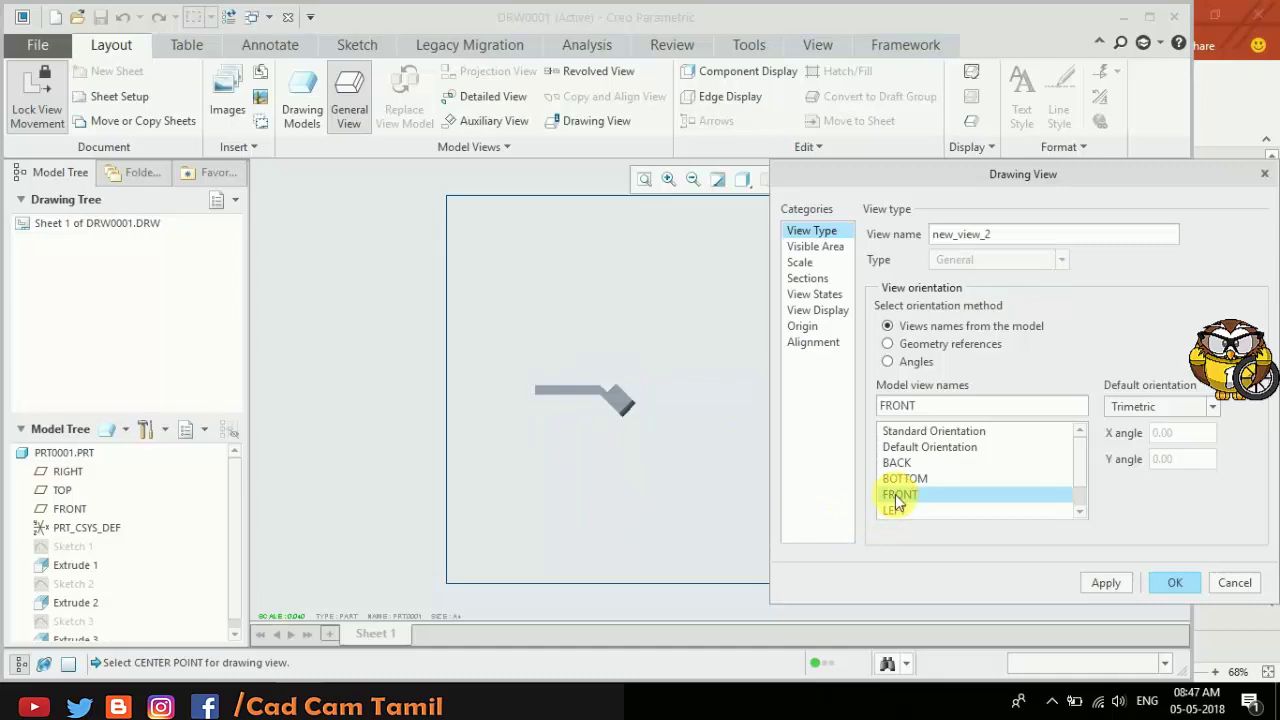
pyautogui.click(1106, 582)
pyautogui.click(1175, 582)
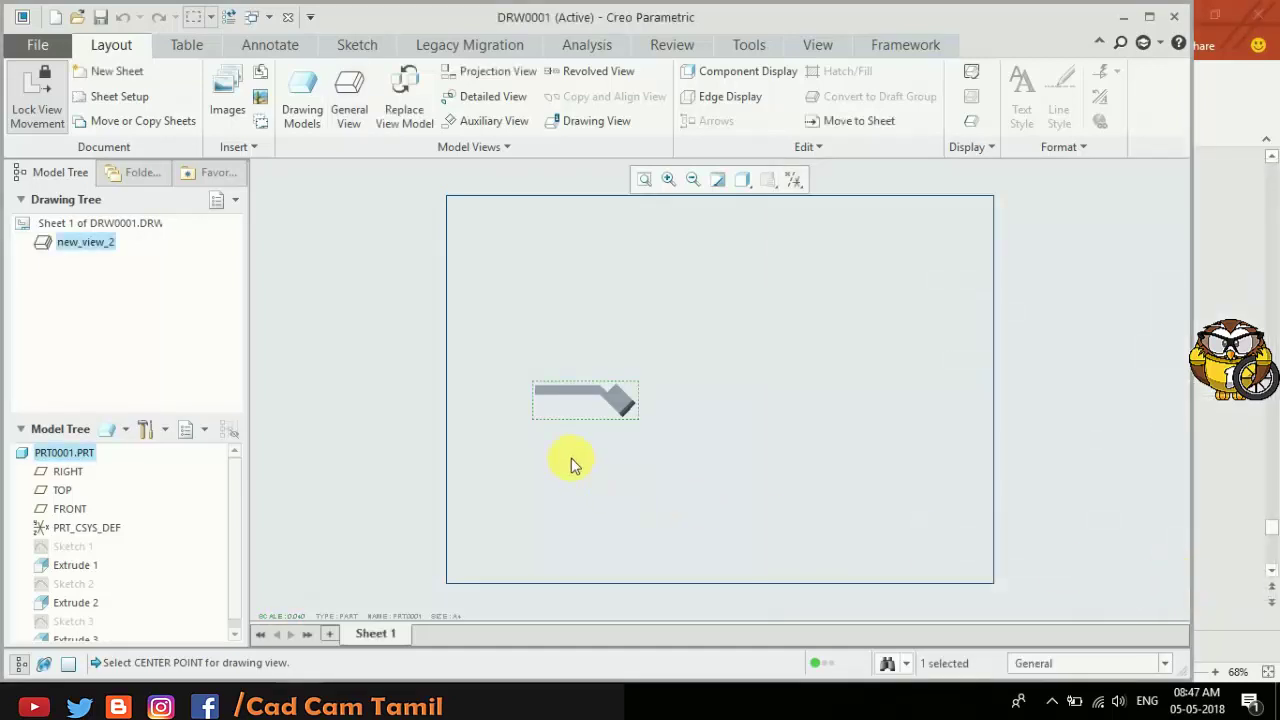
pyautogui.scroll(1, 579, 412)
pyautogui.scroll(-1, 579, 412)
pyautogui.scroll(-1, 594, 402)
pyautogui.scroll(-1, 594, 402)
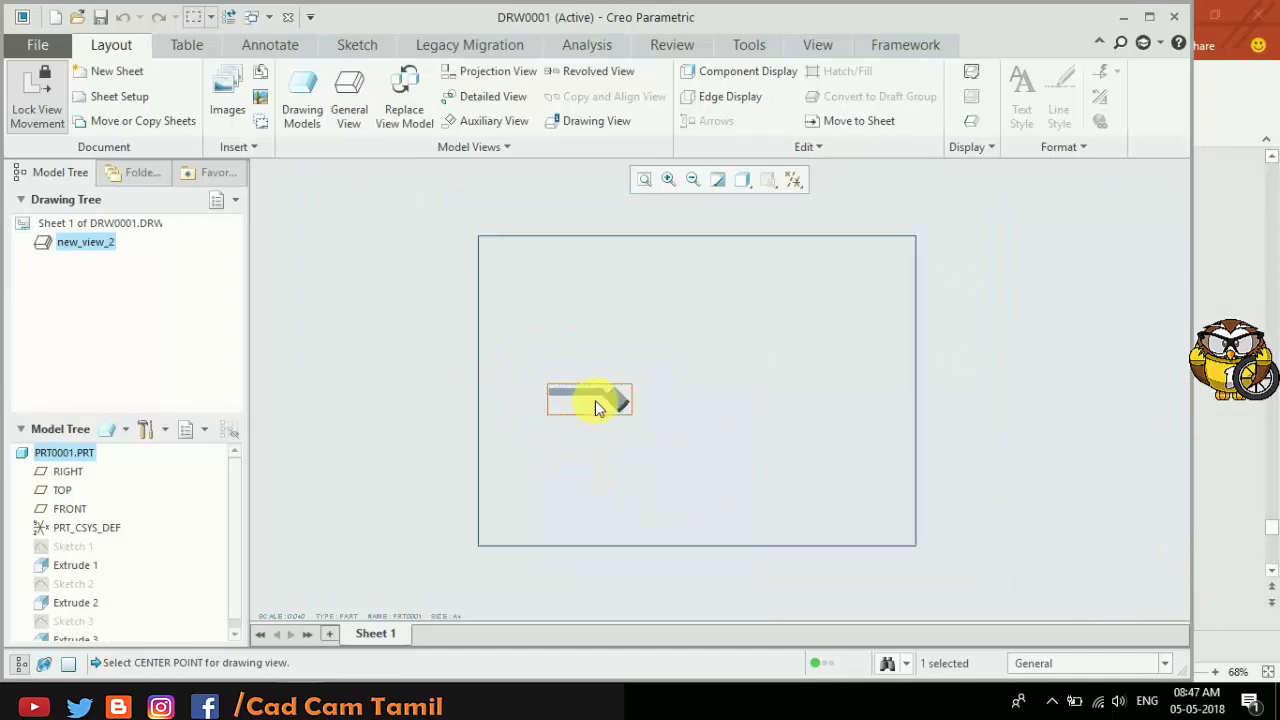
# Step: Change the drawing scale from 0.040 to .5, then to 0.06
pyautogui.doubleClick(295, 617)
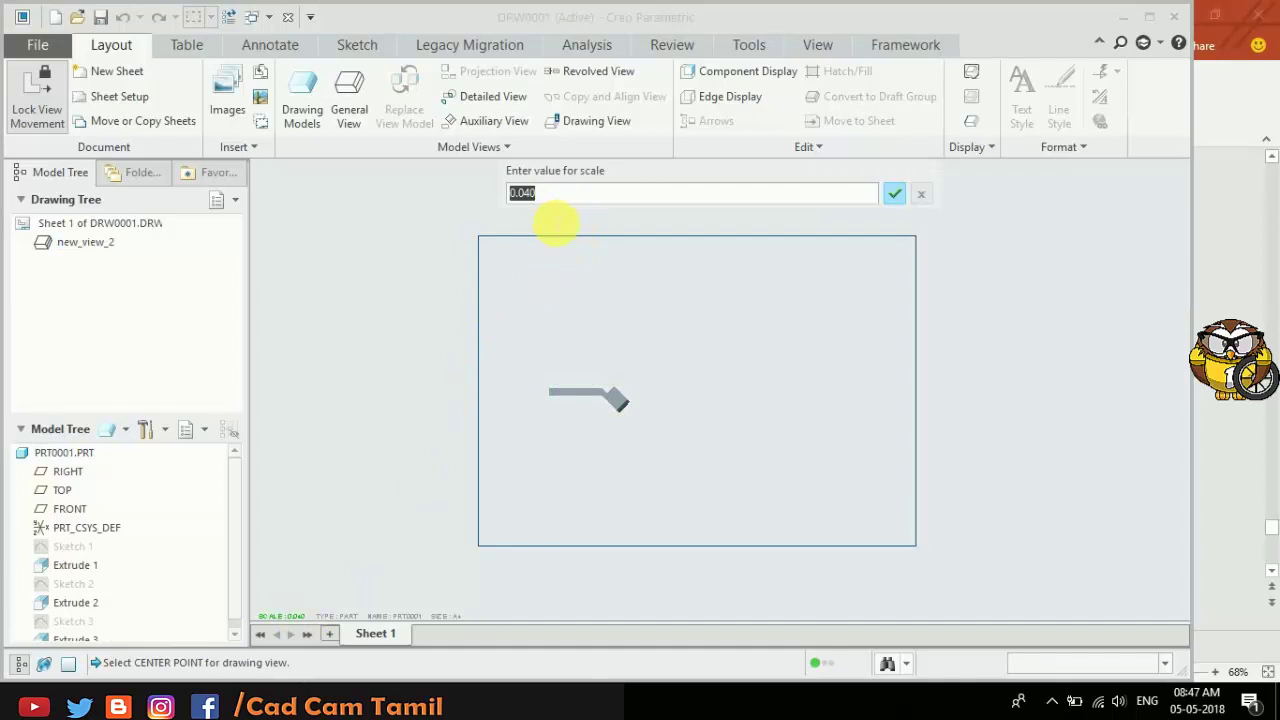
pyautogui.press('BackSpace')
pyautogui.write('.5')
pyautogui.press('Return')
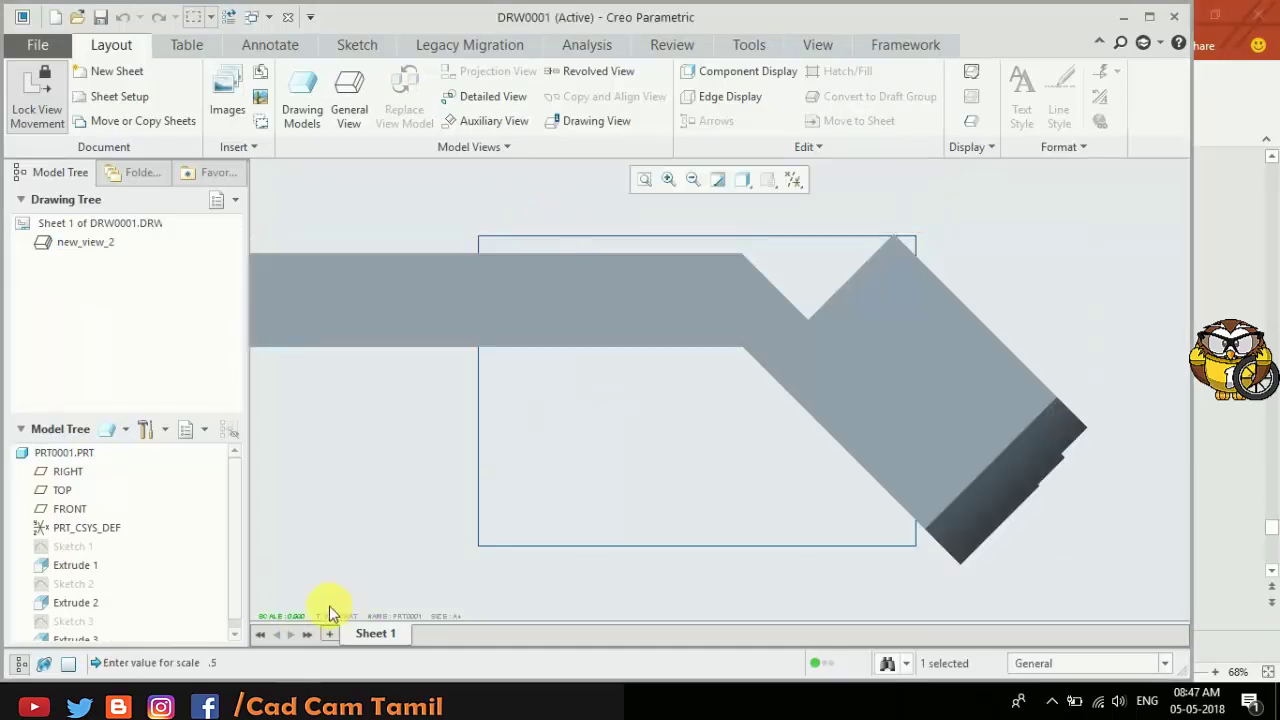
pyautogui.doubleClick(297, 617)
pyautogui.press('BackSpace')
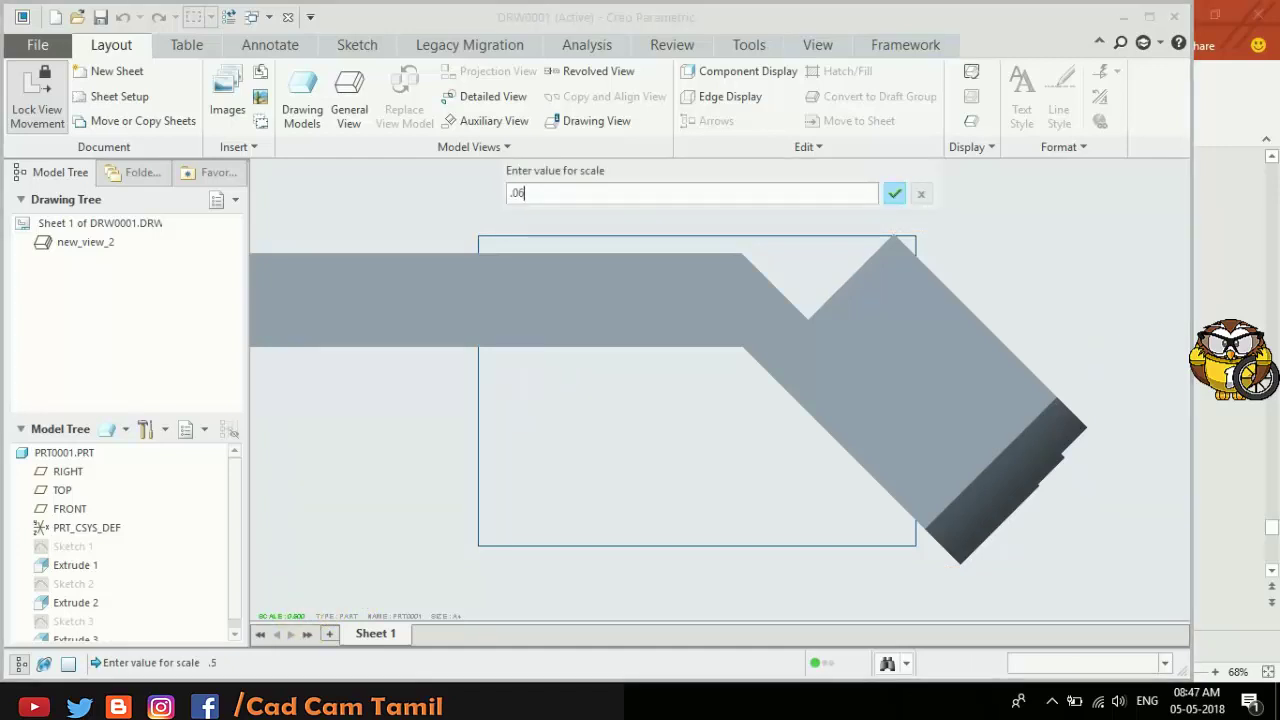
pyautogui.press('Return')
# Step: Select the front view and zoom around the sheet to check its fit
pyautogui.scroll(1, 600, 415)
pyautogui.scroll(1, 595, 411)
pyautogui.scroll(-1, 595, 409)
pyautogui.click(592, 408)
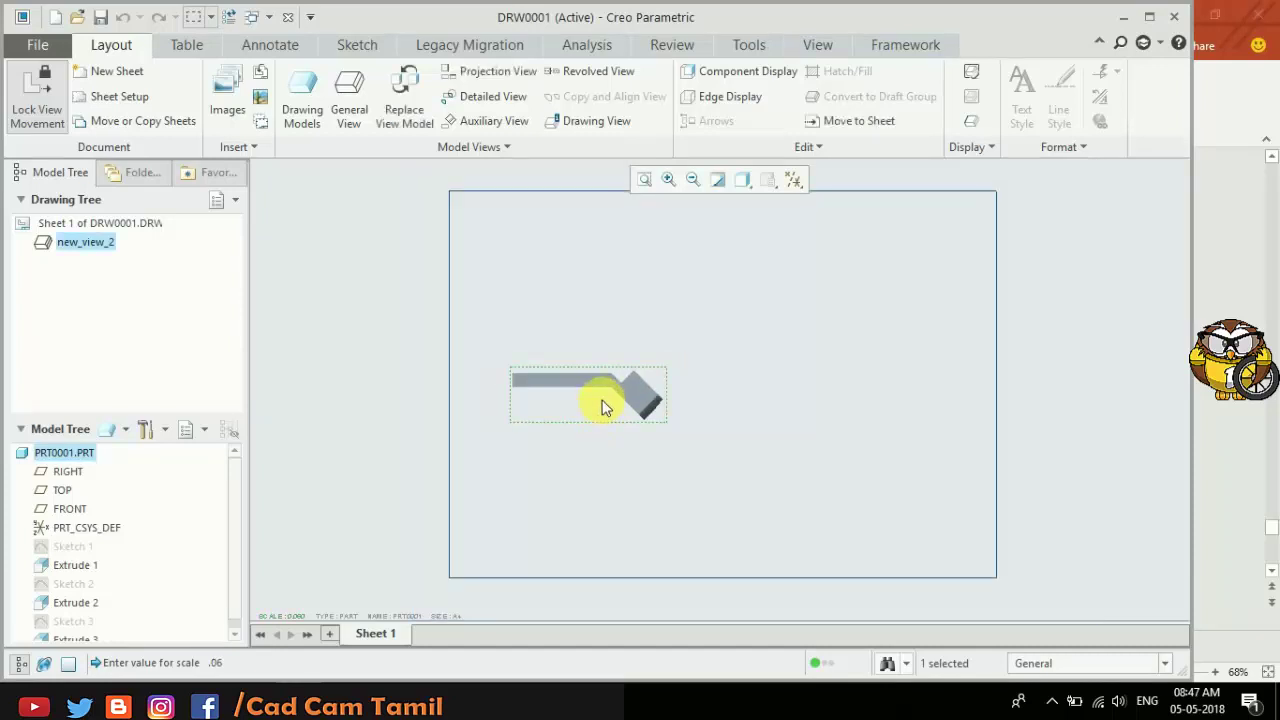
pyautogui.scroll(-1, 587, 410)
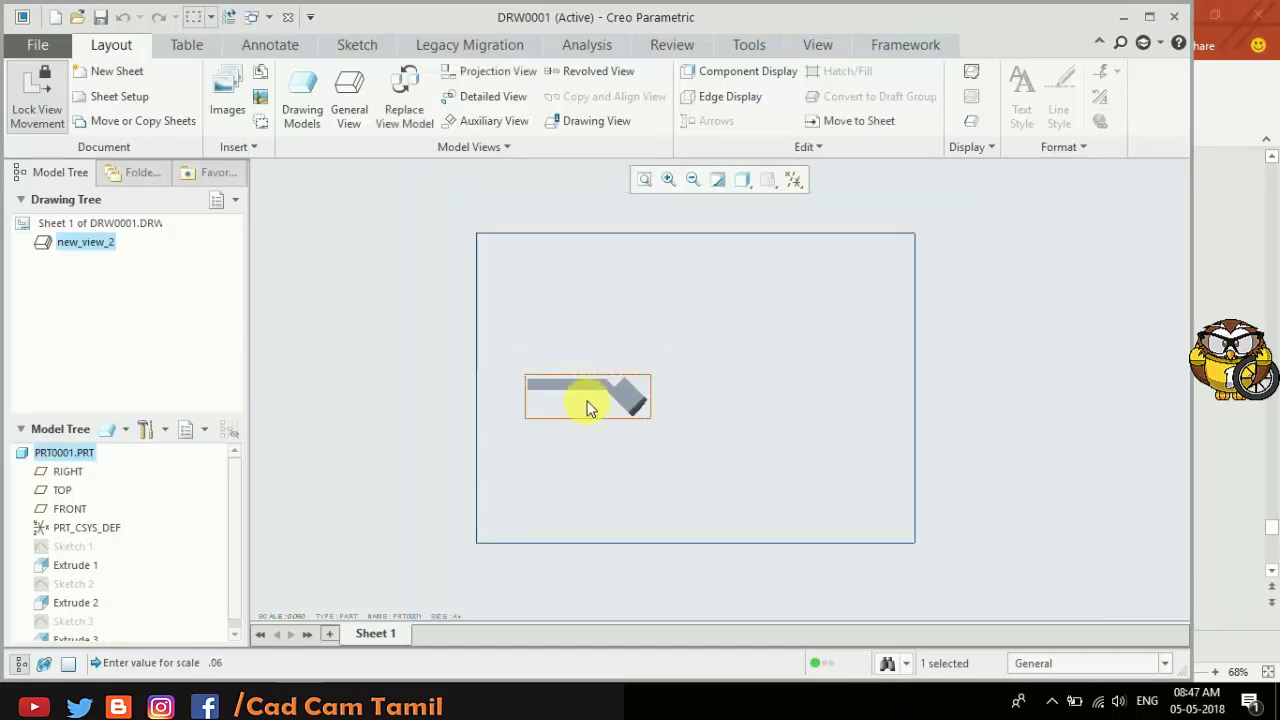
pyautogui.scroll(2, 589, 408)
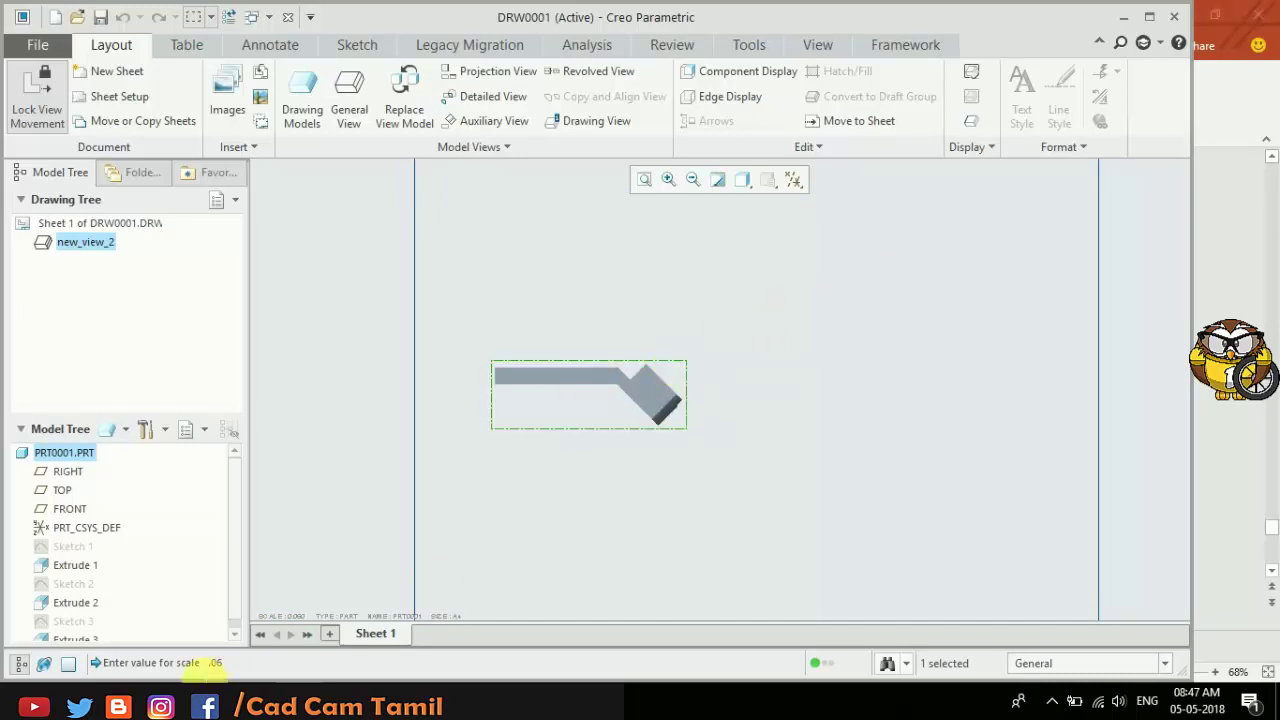
pyautogui.scroll(3, 463, 468)
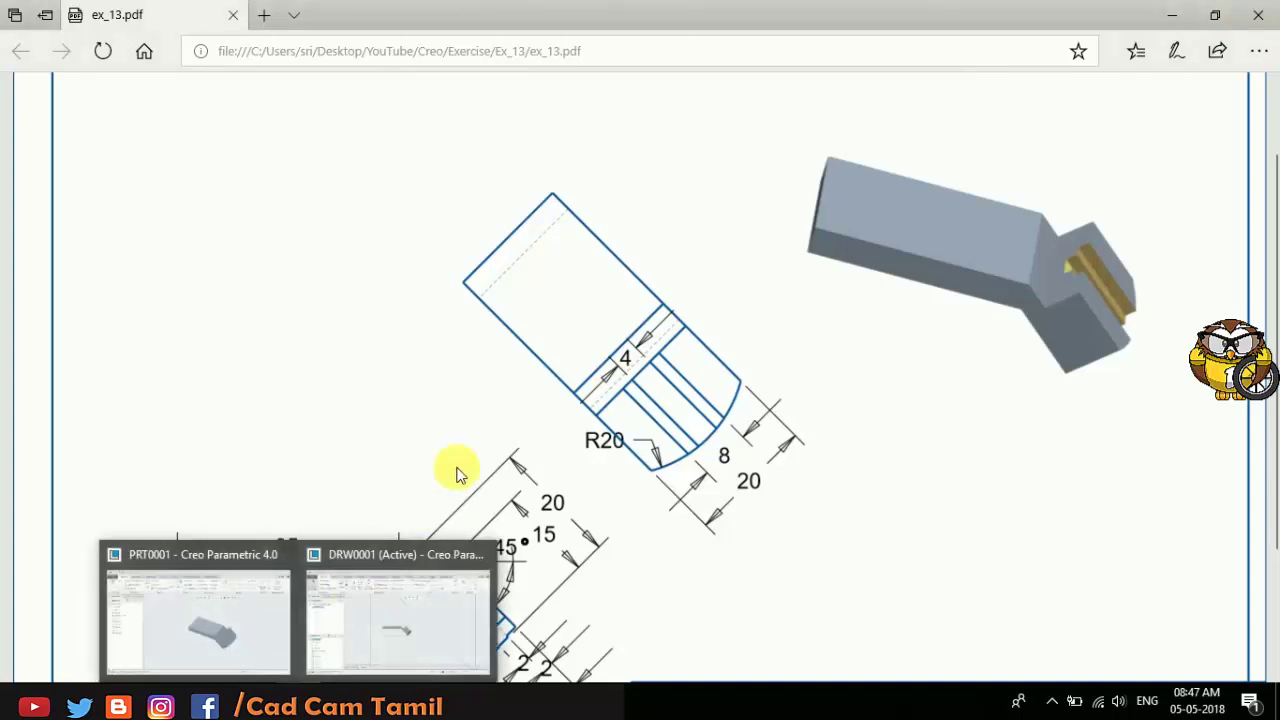
# Step: Add auxiliary view new_view_3 projected from the angled edge, above the front view
pyautogui.click(340, 600)
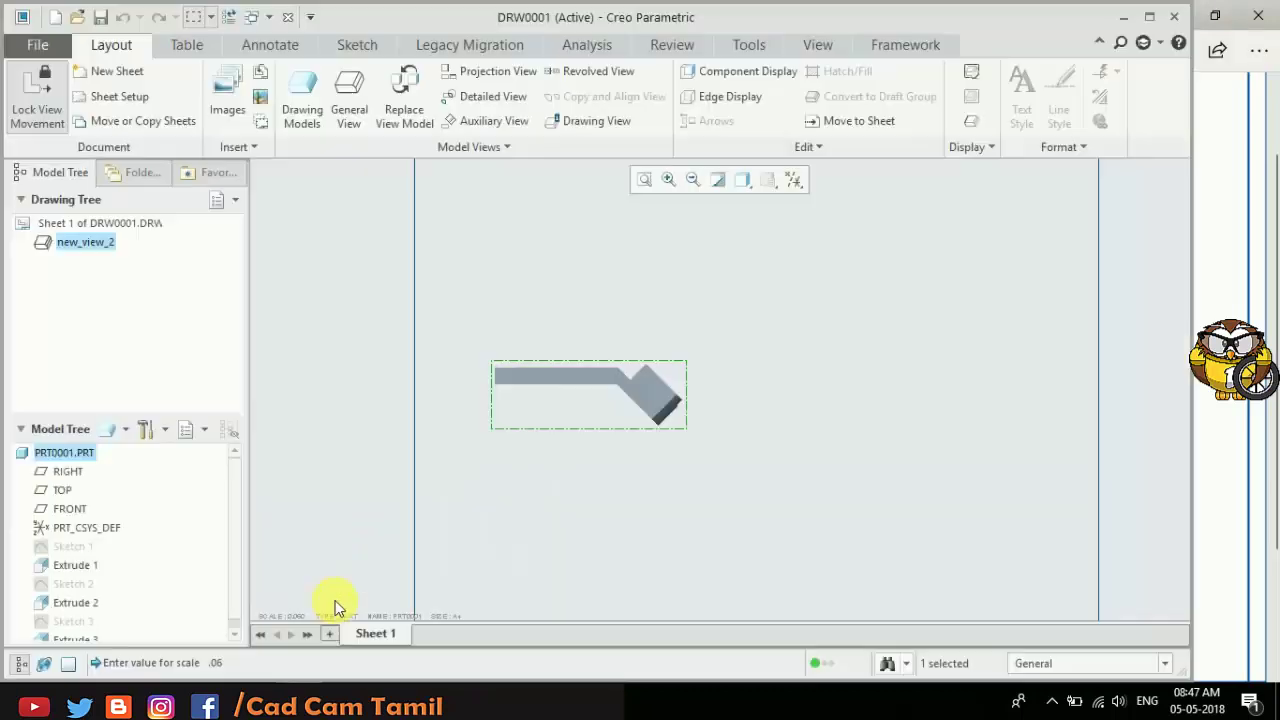
pyautogui.click(494, 126)
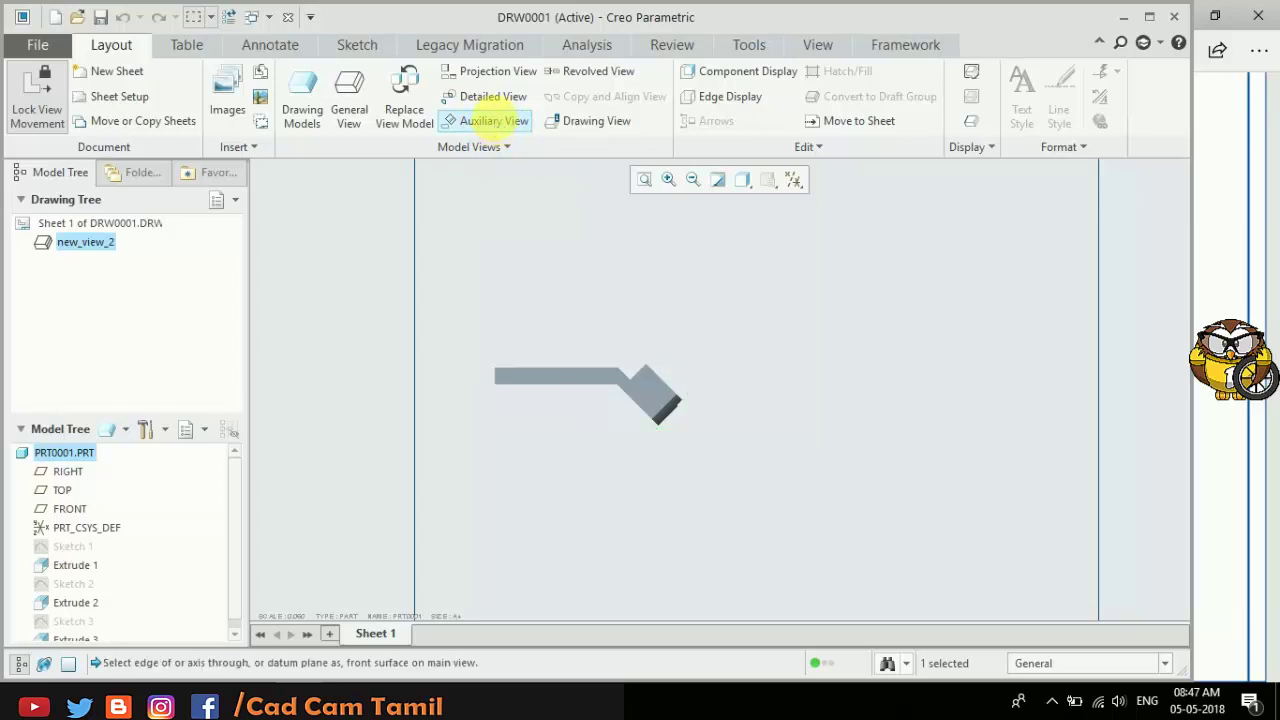
pyautogui.click(659, 376)
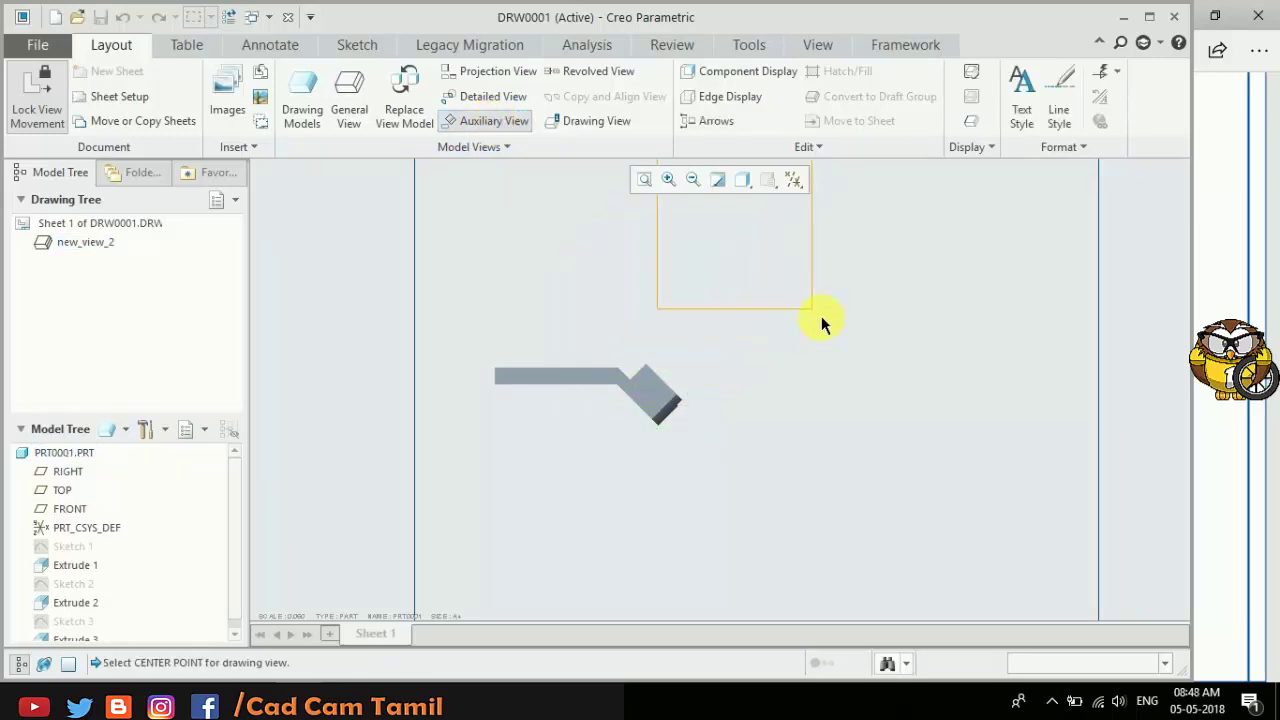
pyautogui.click(823, 320)
pyautogui.scroll(-2, 677, 329)
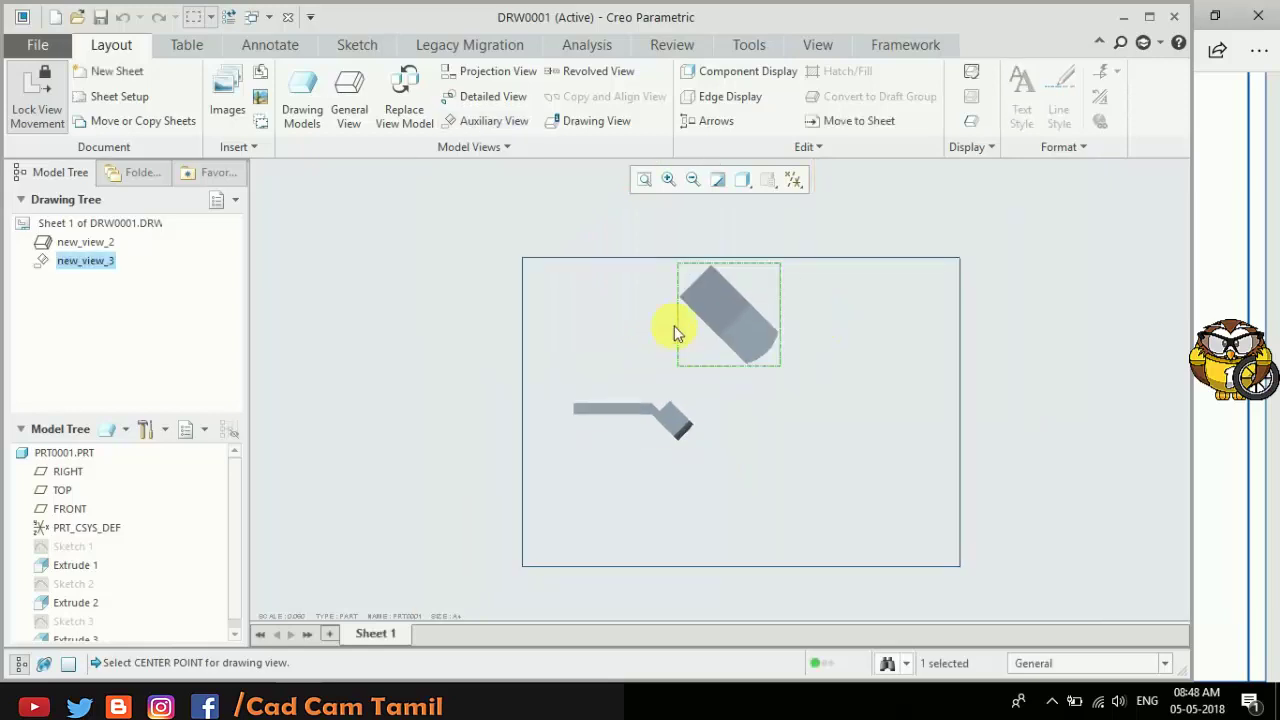
pyautogui.scroll(2, 677, 329)
pyautogui.click(798, 462)
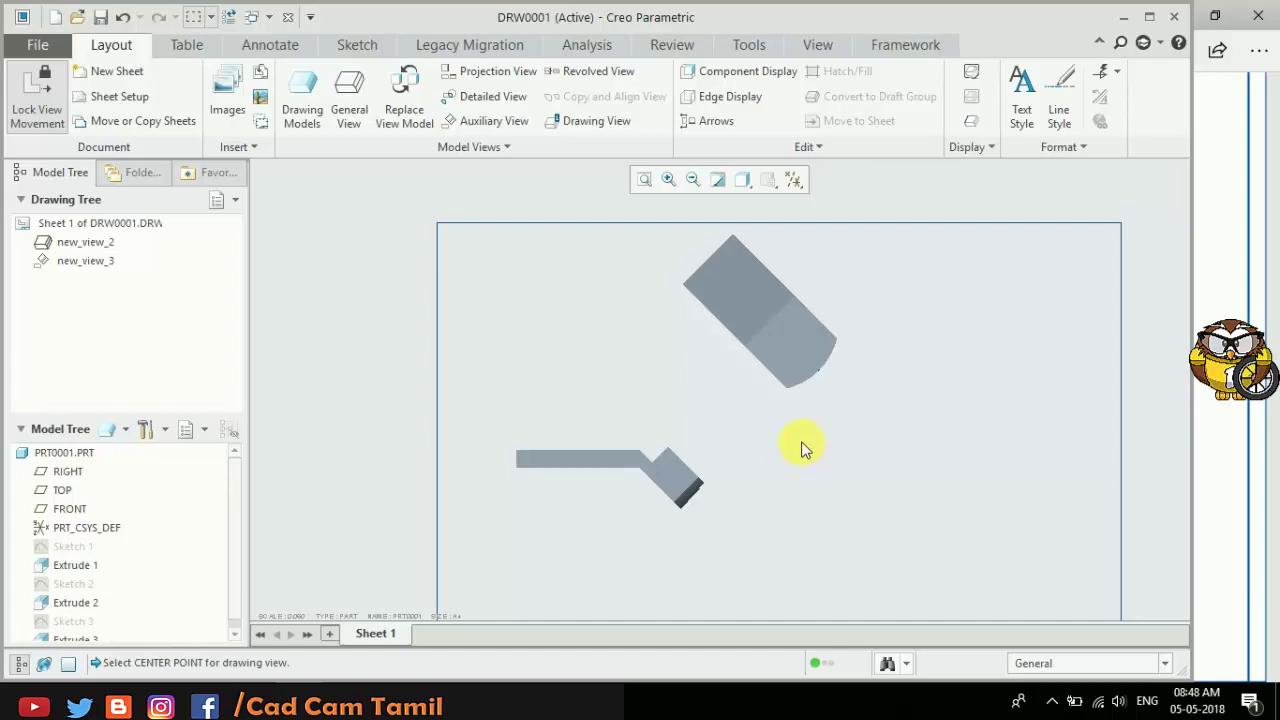
# Step: Set the views' display style to Hidden Line
pyautogui.click(777, 345)
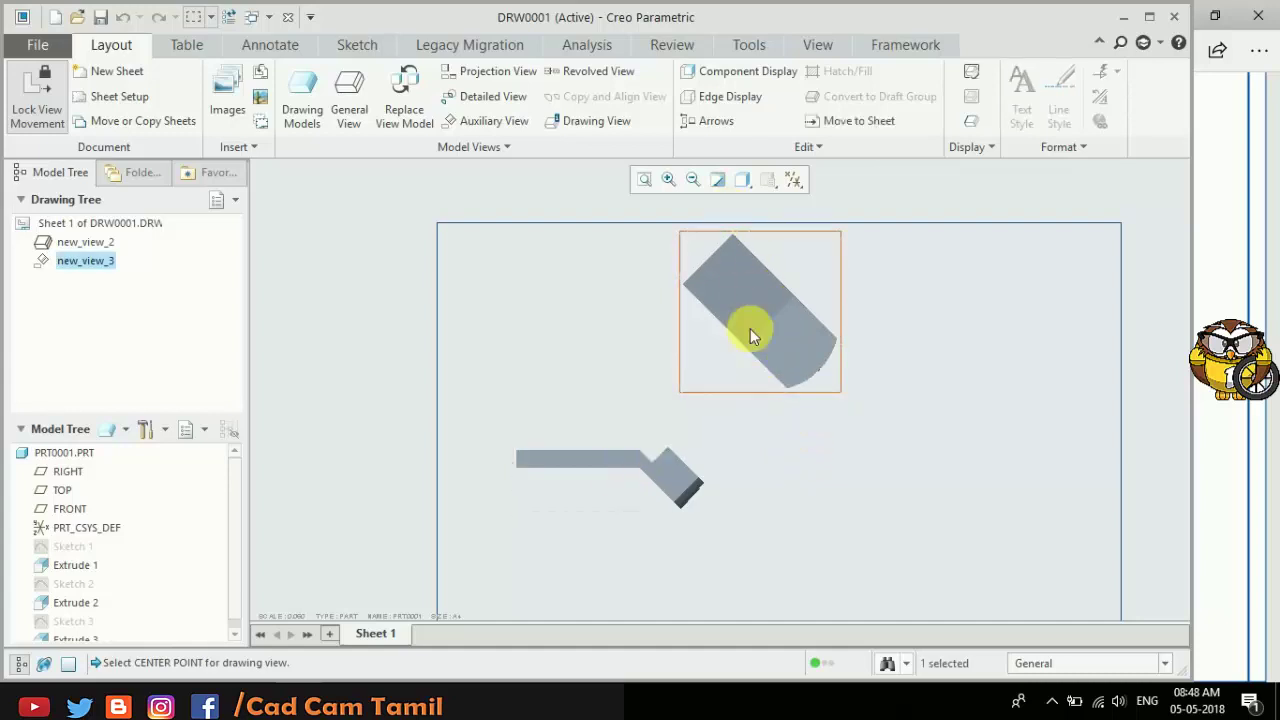
pyautogui.click(742, 180)
pyautogui.click(821, 284)
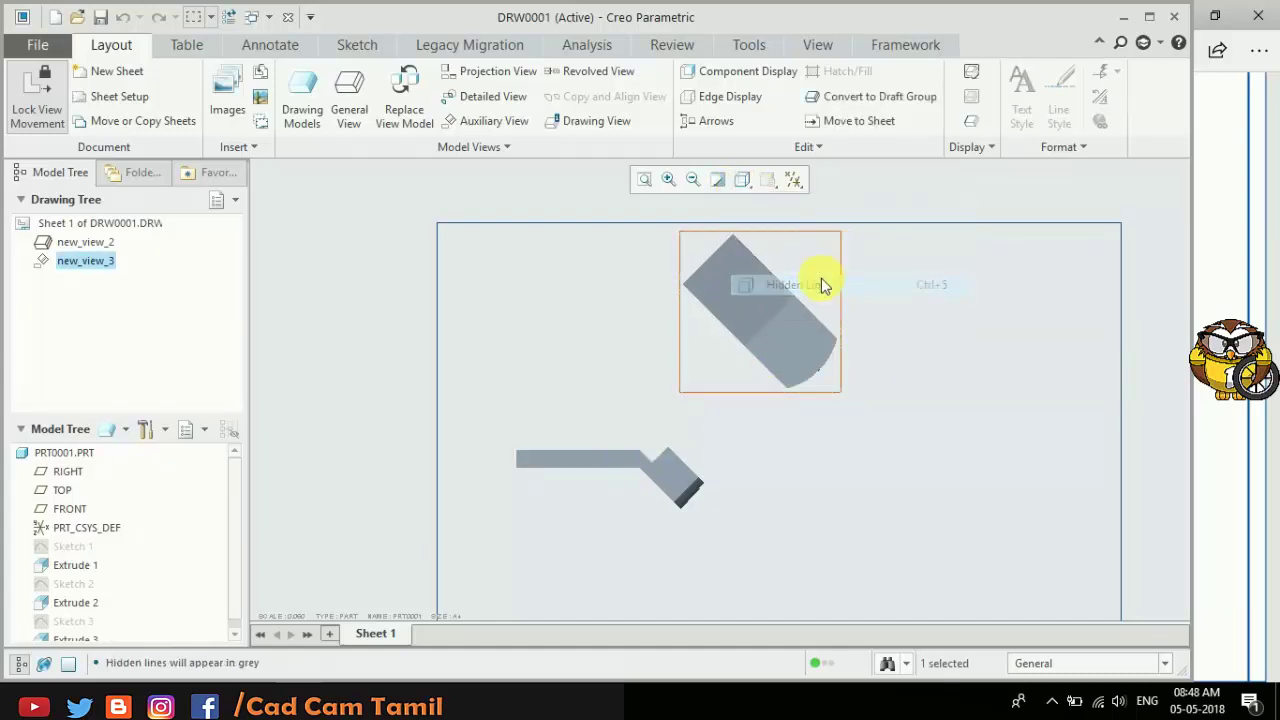
pyautogui.click(923, 389)
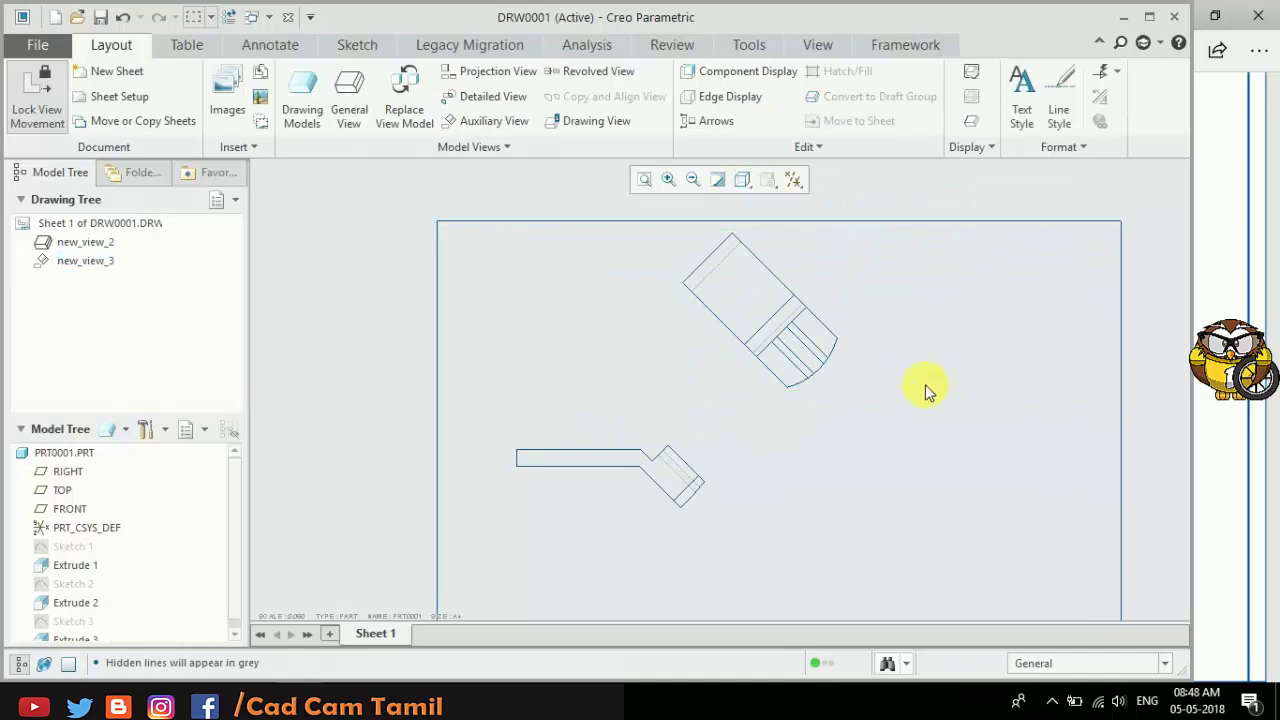
pyautogui.click(632, 495)
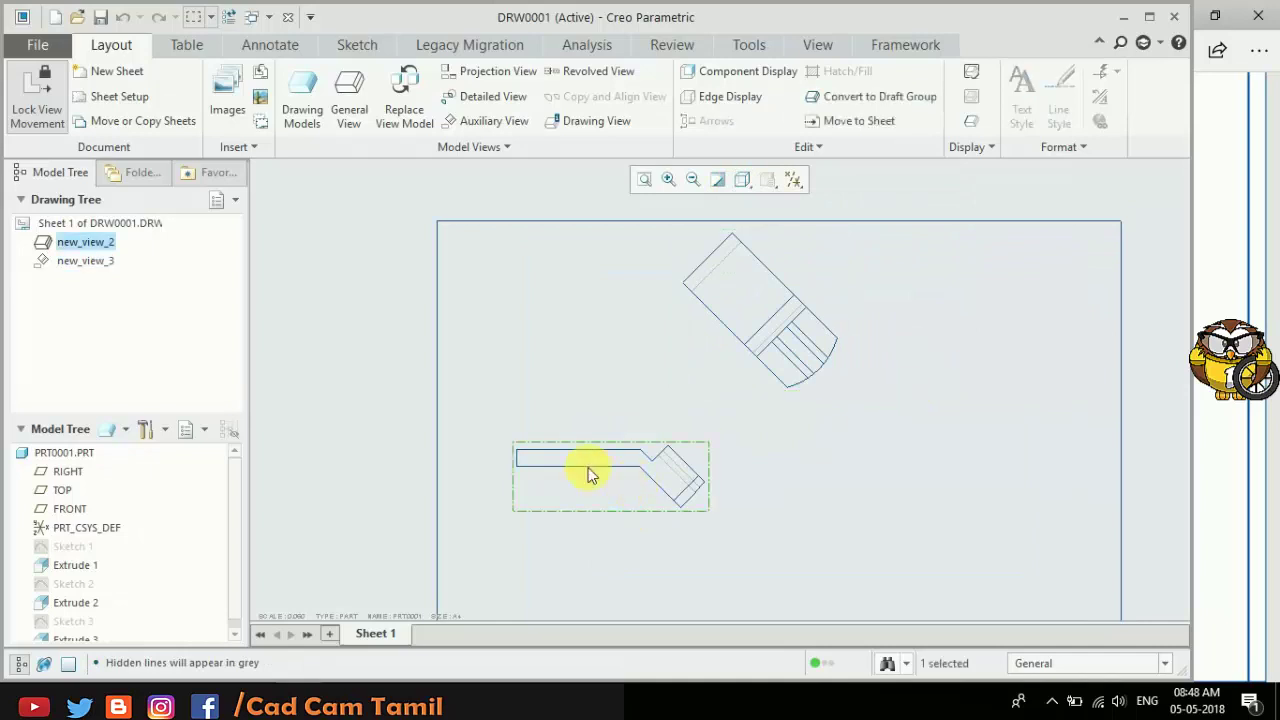
pyautogui.click(270, 45)
# Step: Show the model's 15.00 and 20.00 dimensions (d2, d3) on the front view
pyautogui.click(200, 100)
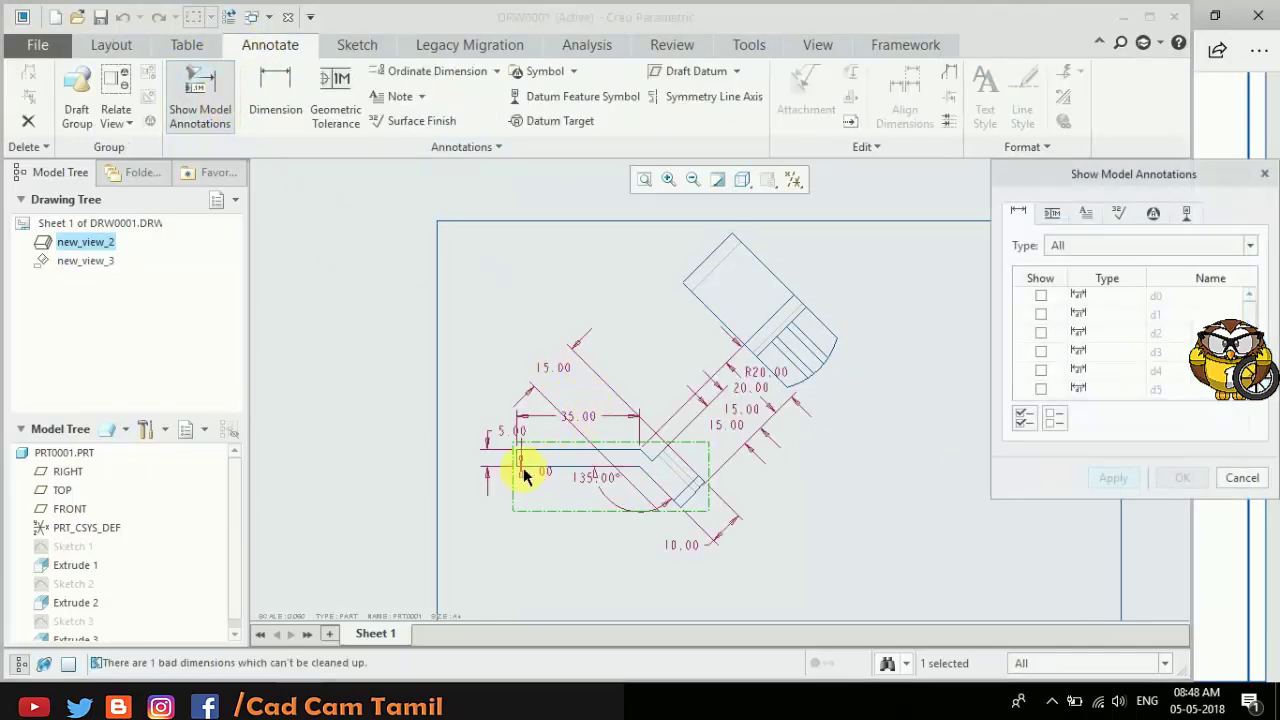
pyautogui.click(488, 471)
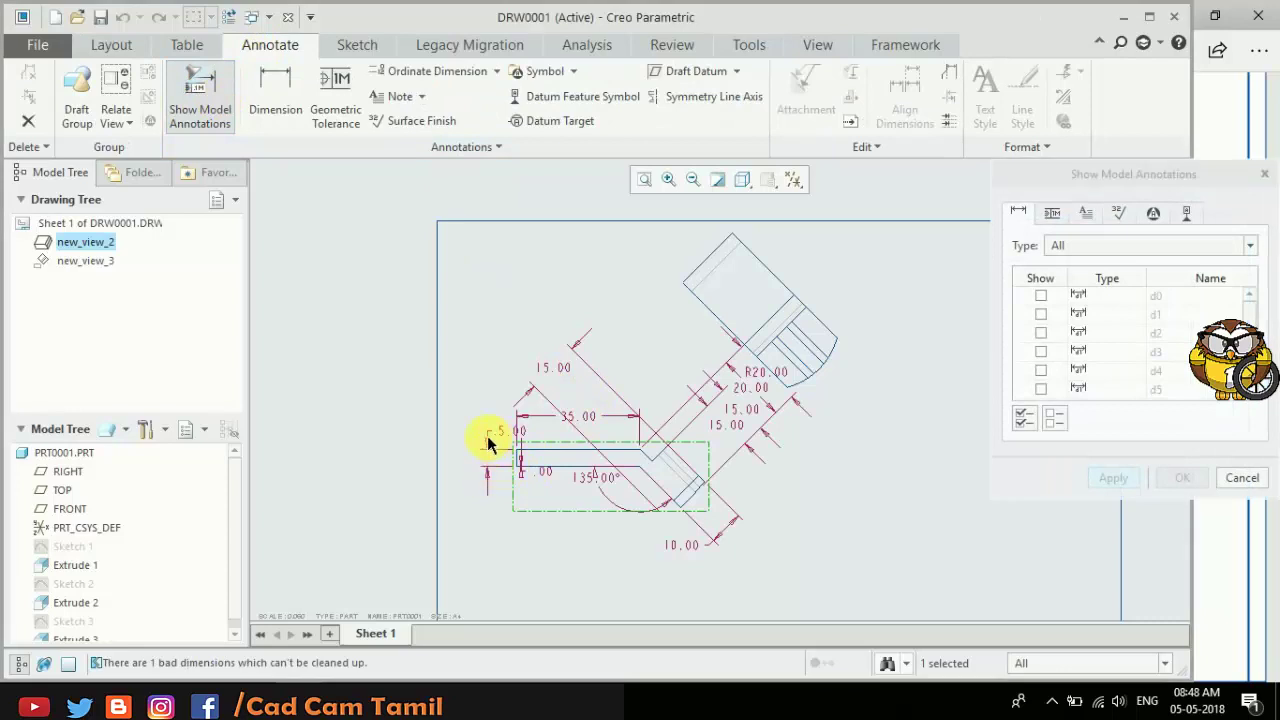
pyautogui.click(632, 425)
pyautogui.click(751, 386)
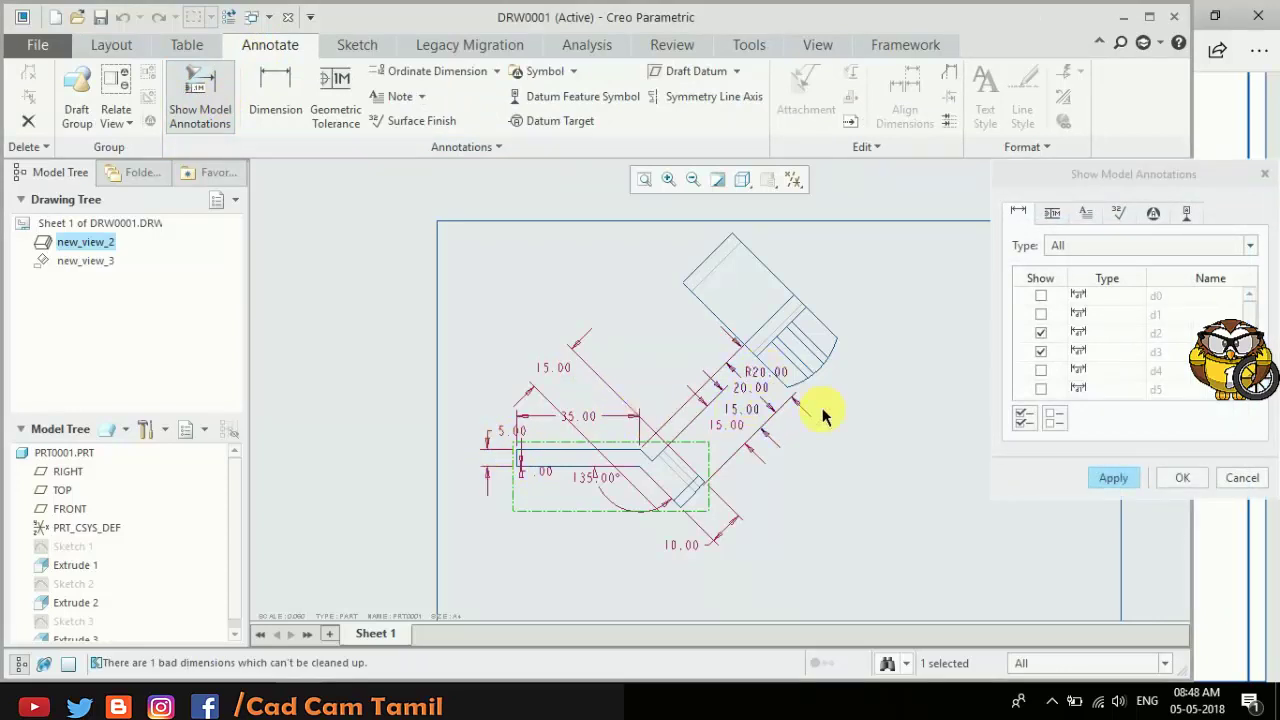
pyautogui.click(1113, 478)
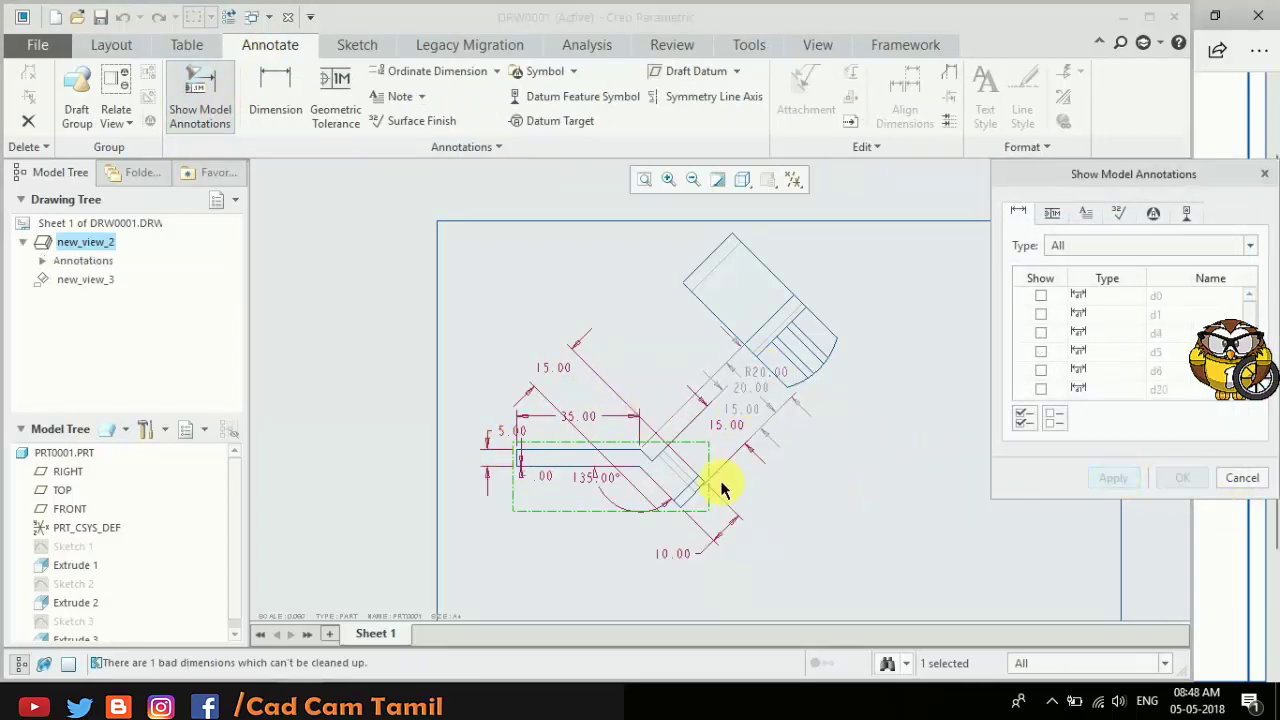
pyautogui.click(1242, 477)
# Step: Move the 15.00 and 20.00 dimensions beside the angled end and delete the R20.00 radius
pyautogui.scroll(-1, 806, 500)
pyautogui.scroll(2, 750, 440)
pyautogui.click(754, 417)
pyautogui.moveTo(752, 418); pyautogui.dragTo(712, 470)
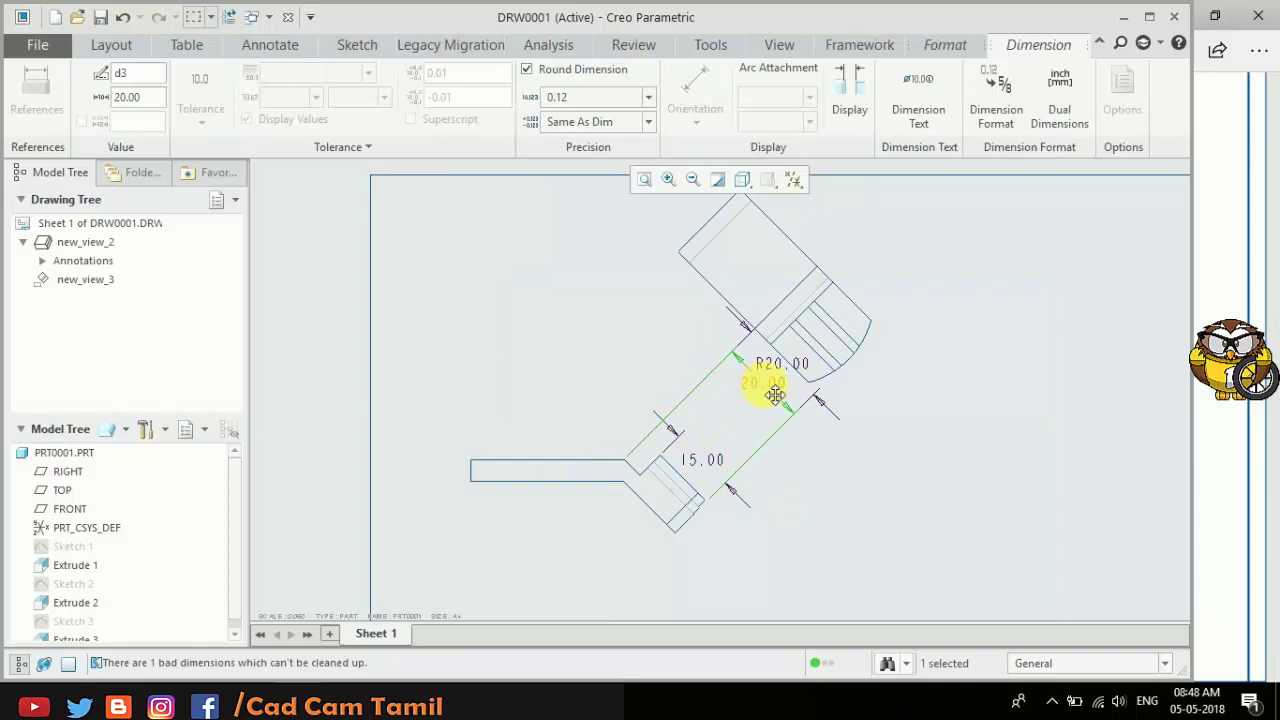
pyautogui.moveTo(768, 383); pyautogui.dragTo(738, 447)
pyautogui.moveTo(777, 366); pyautogui.dragTo(751, 396)
pyautogui.press('Delete')
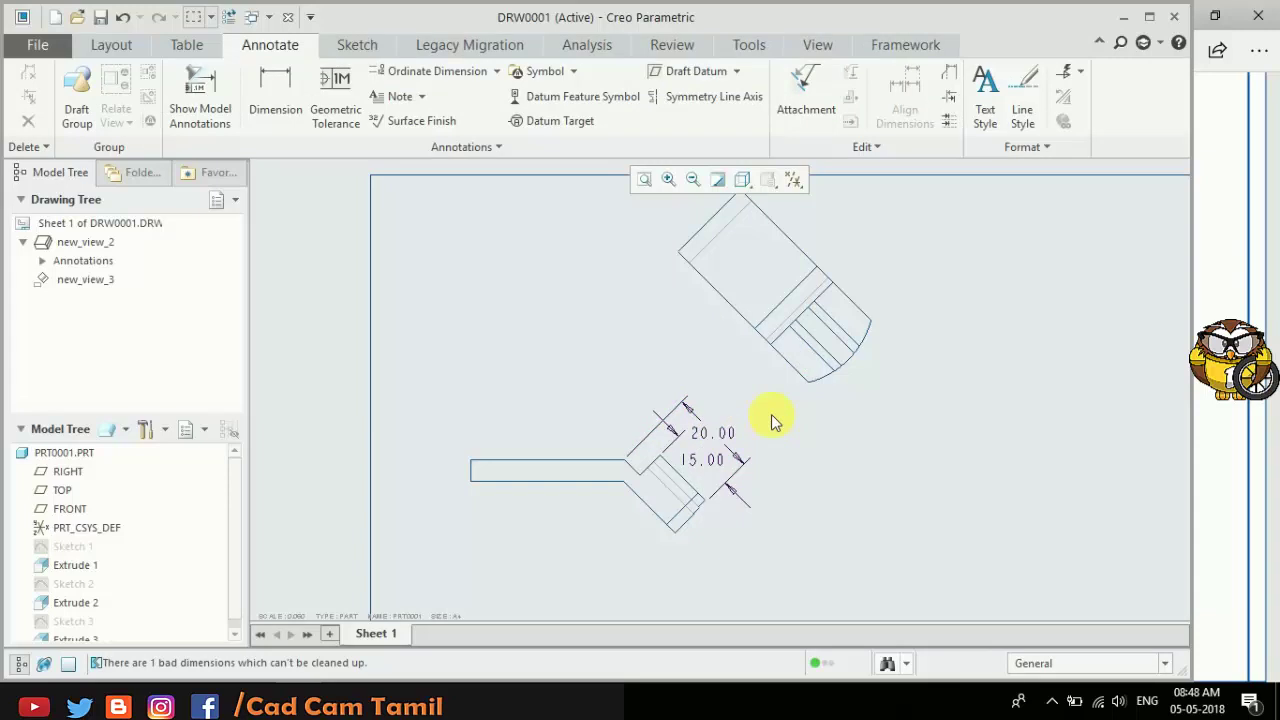
pyautogui.scroll(2, 591, 320)
pyautogui.scroll(1, 591, 320)
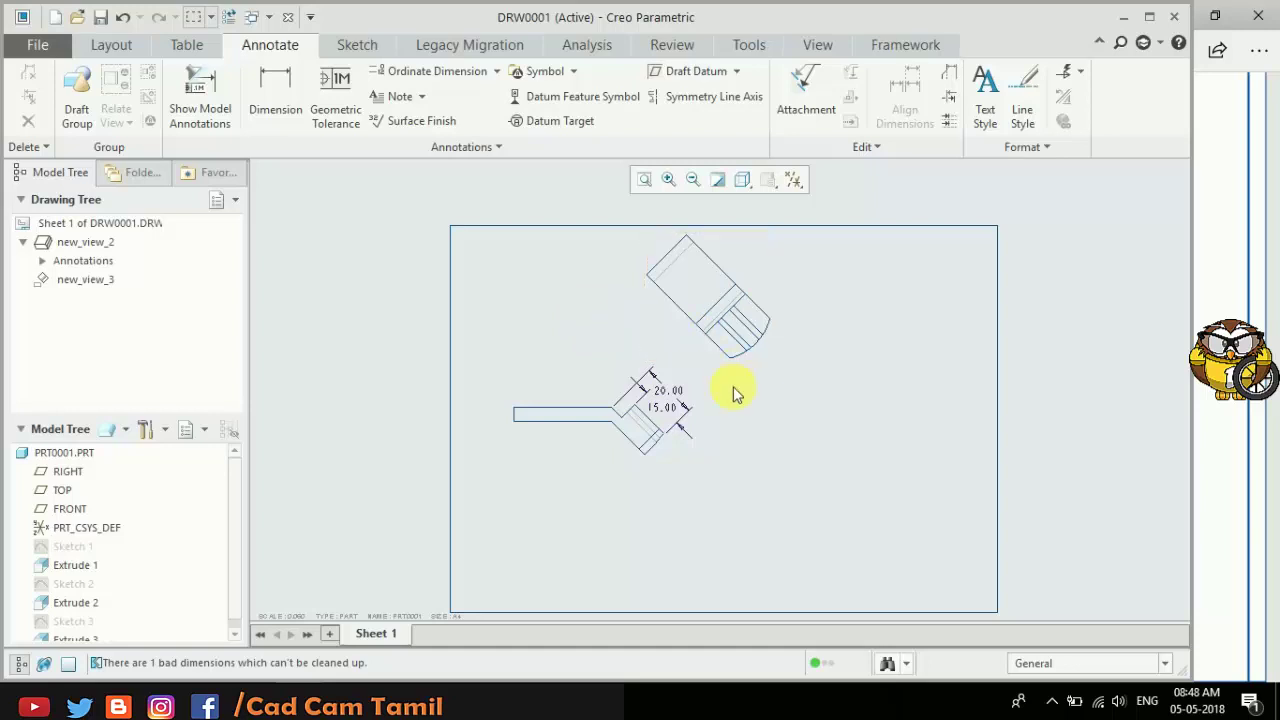
# Step: Place trimetric general view new_view_4 of the bent bar using the default model state
pyautogui.click(109, 45)
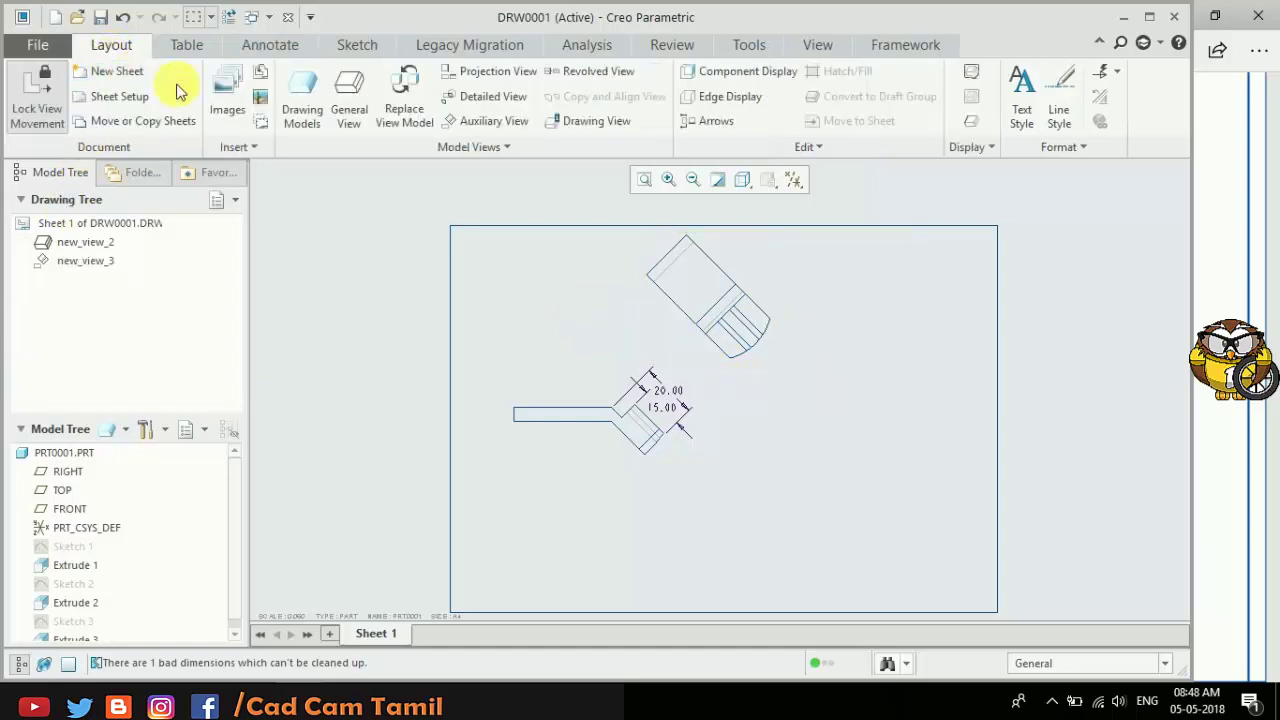
pyautogui.click(332, 106)
pyautogui.click(658, 477)
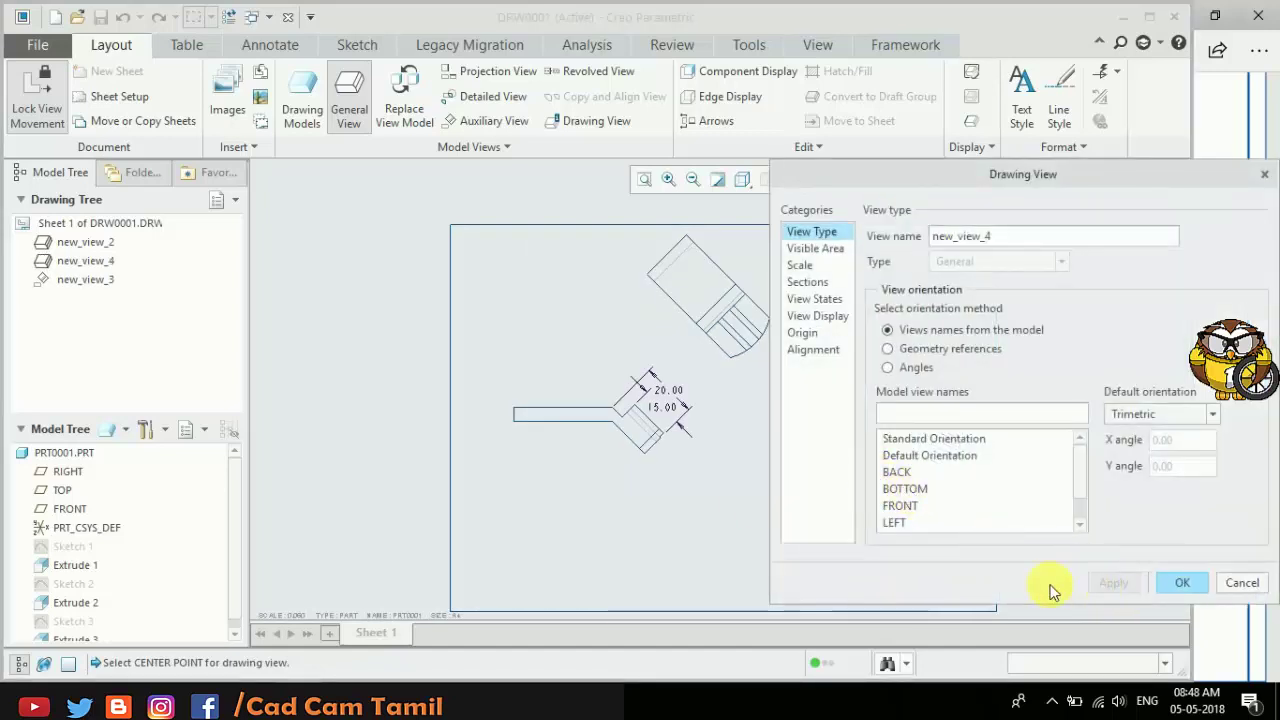
pyautogui.click(1180, 584)
pyautogui.scroll(2, 826, 494)
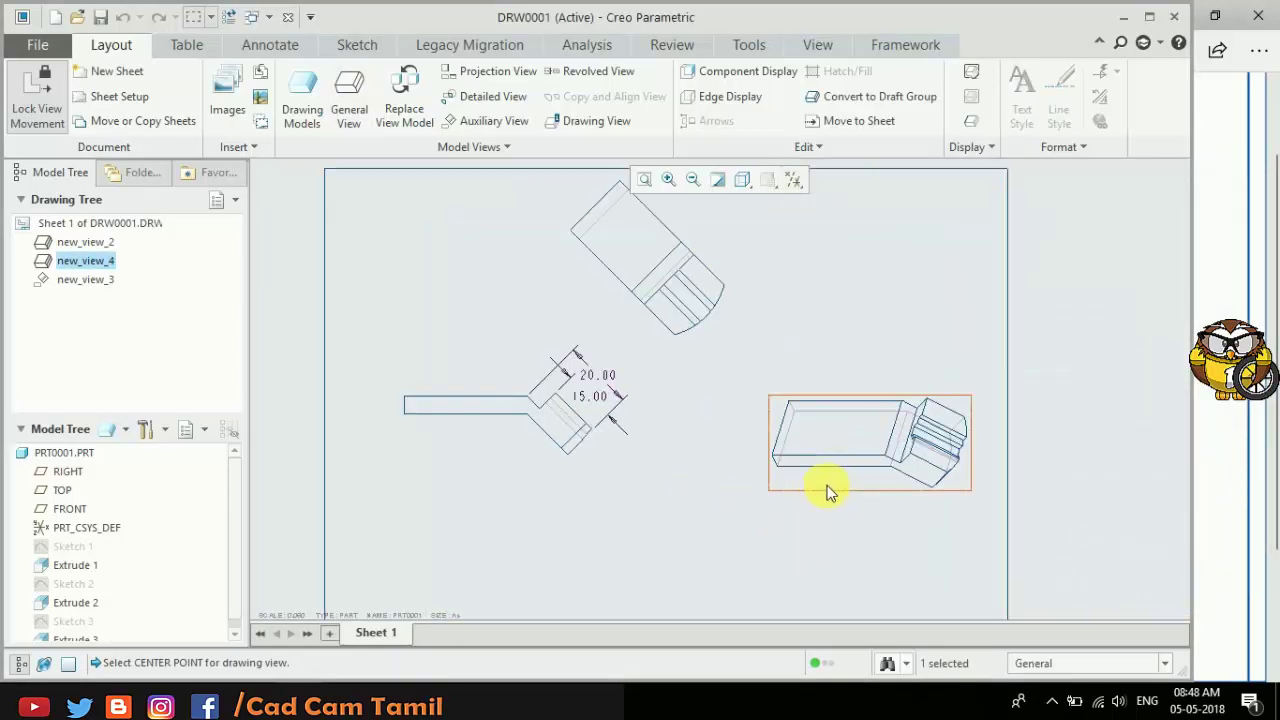
pyautogui.scroll(2, 540, 455)
pyautogui.scroll(-2, 545, 432)
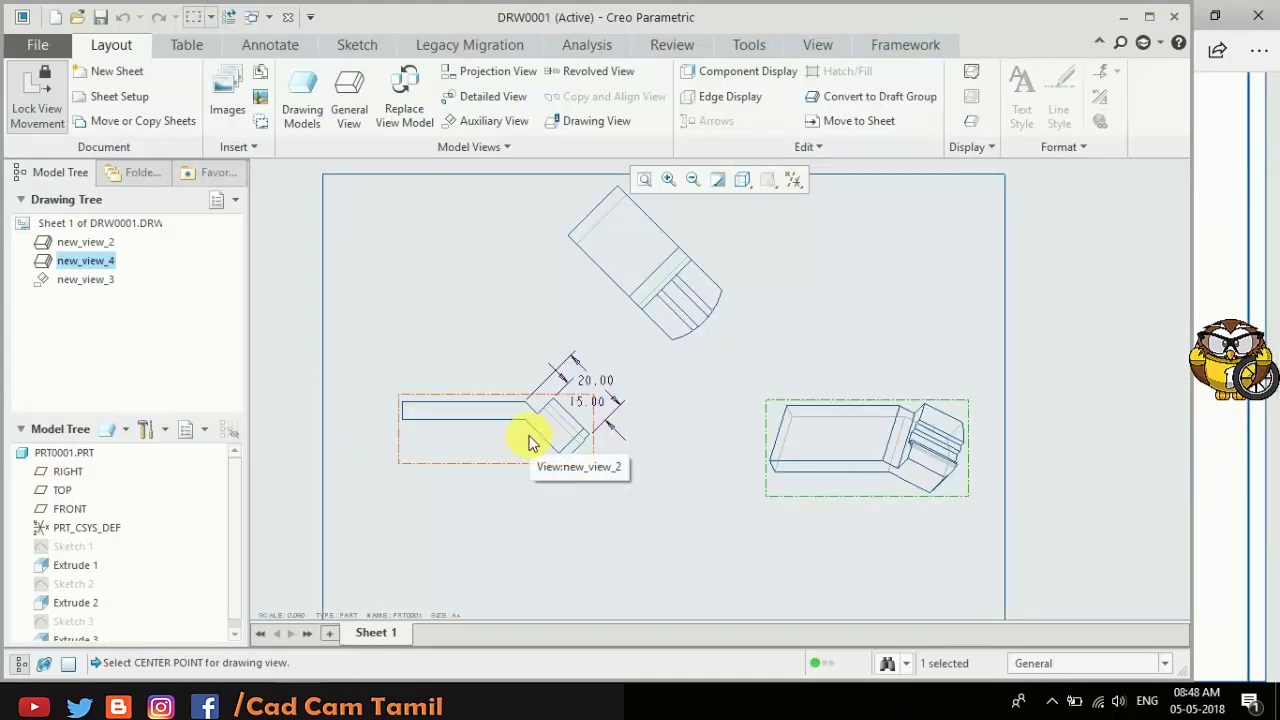